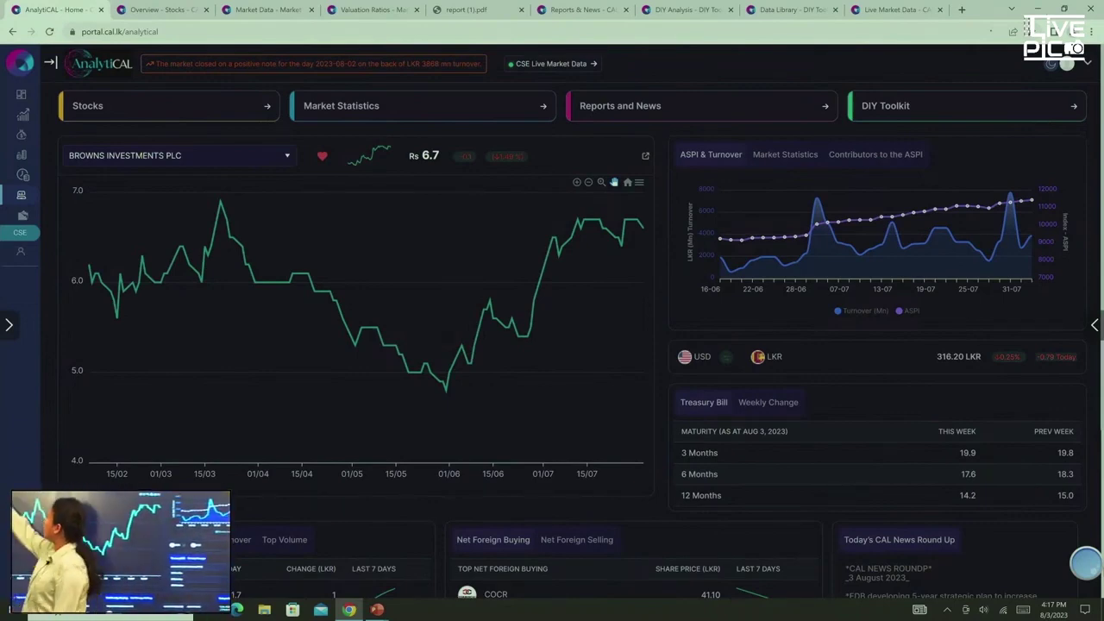
Open the AnalytiCAL section from the CAL portal dashboard and switch its display to the dark theme.
{"action": "left_click", "coordinate": [22, 67]}
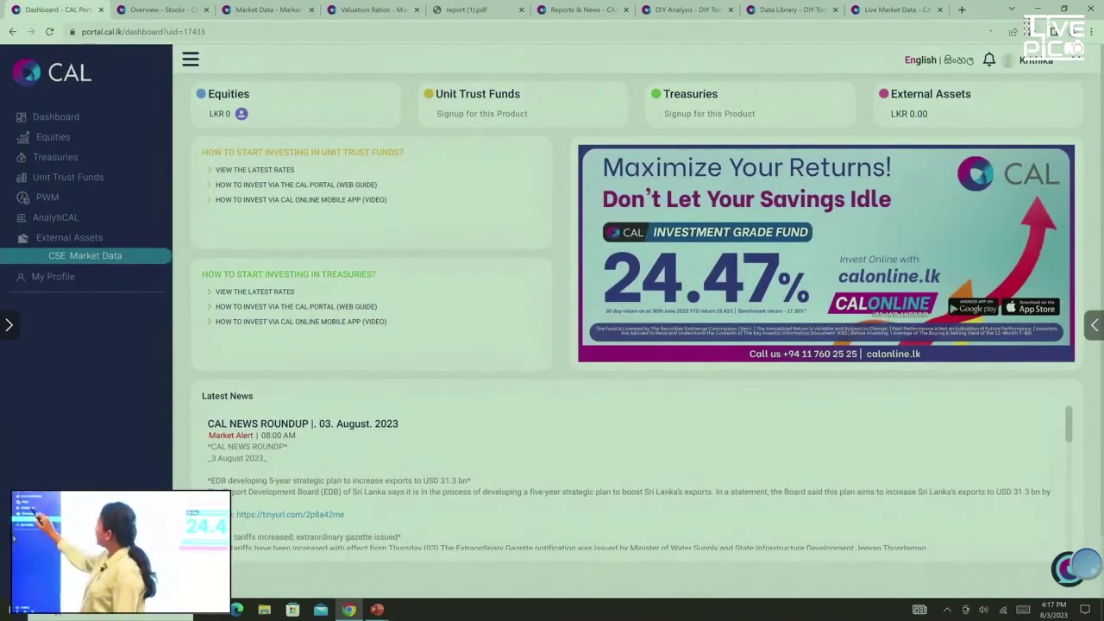
{"action": "left_click", "coordinate": [55, 218]}
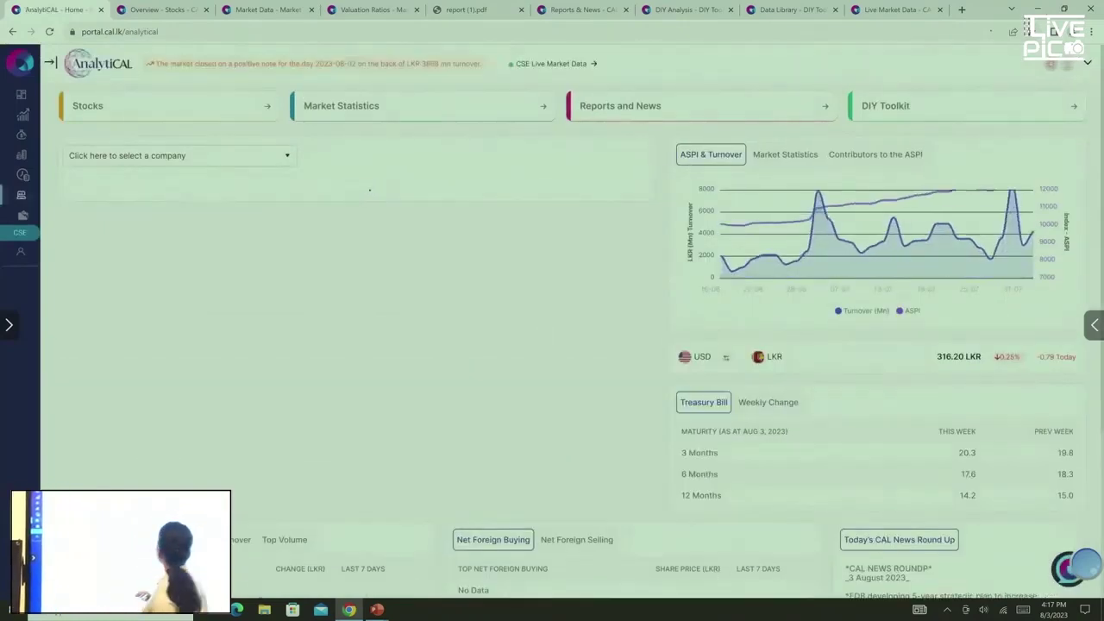
{"action": "left_click", "coordinate": [1052, 65]}
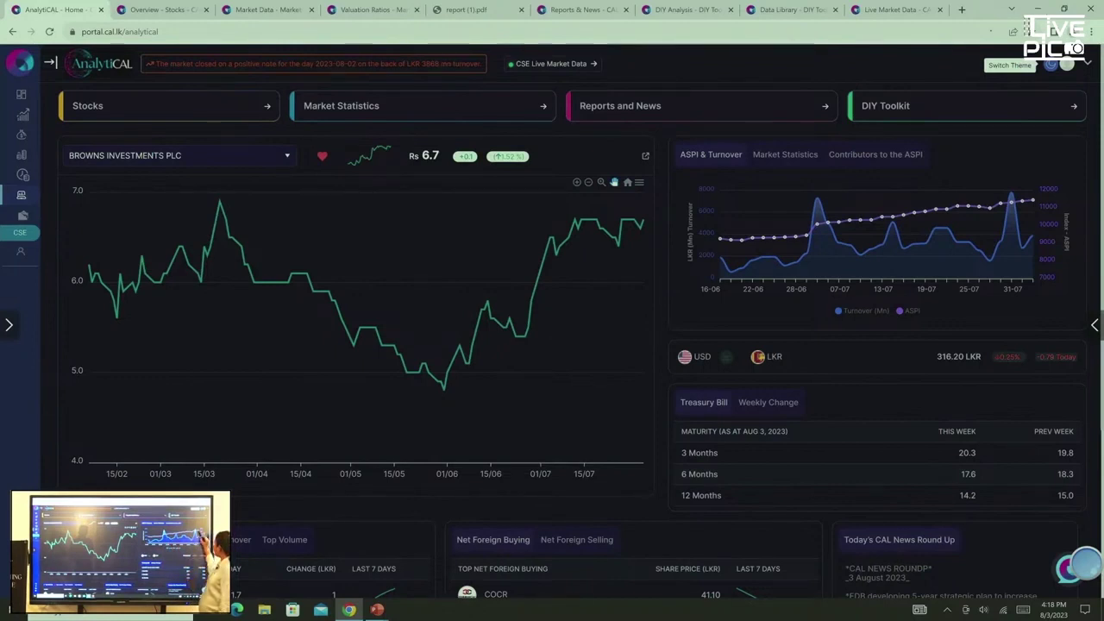
Show the day's Market Statistics table and the Weekly Change chart of Treasury Bill rates.
{"action": "mouse_move", "coordinate": [1022, 201]}
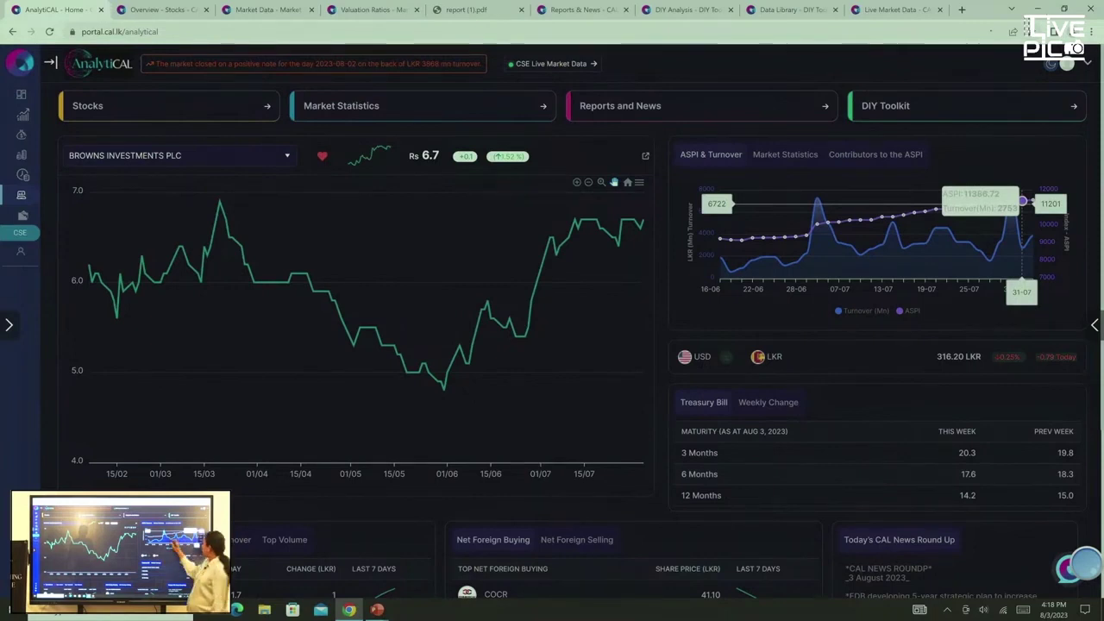
{"action": "left_click", "coordinate": [785, 155]}
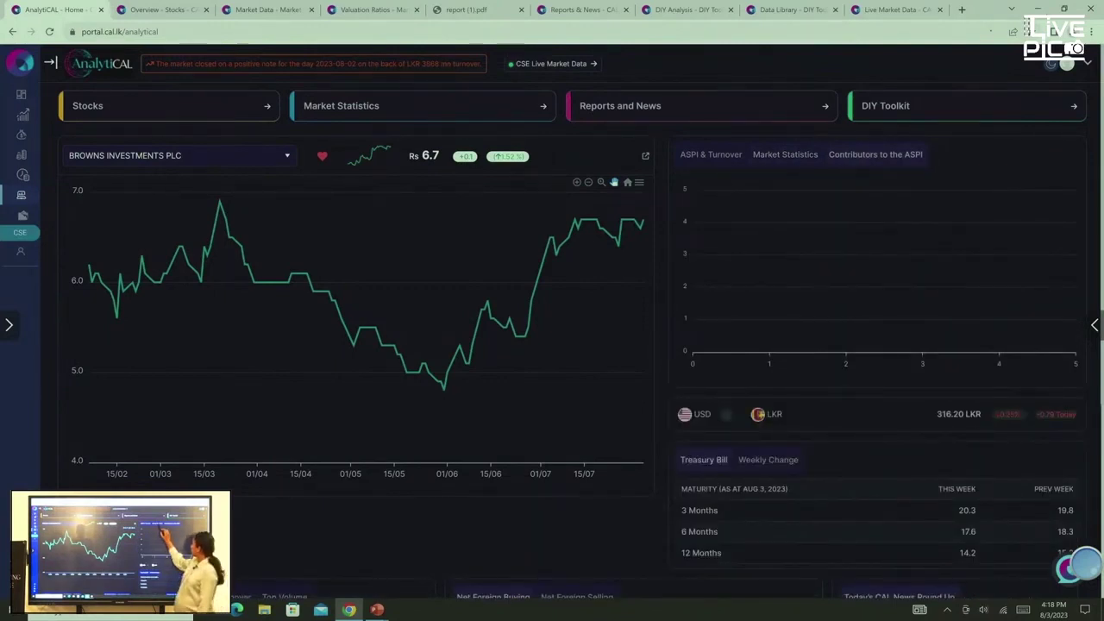
{"action": "left_click", "coordinate": [785, 155]}
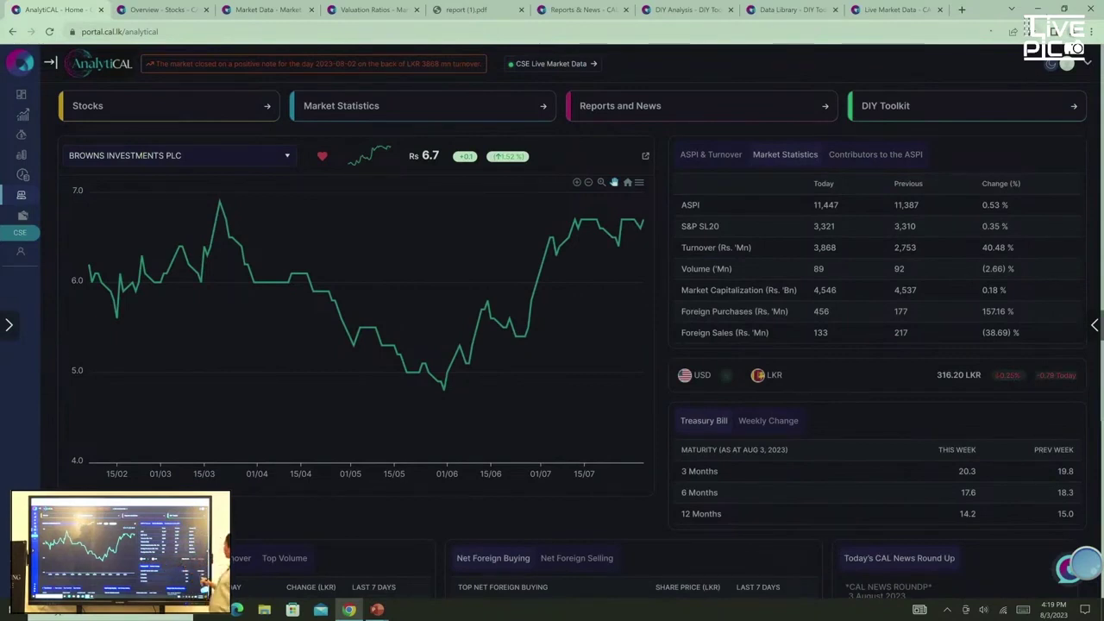
{"action": "scroll", "coordinate": [572, 321], "scroll_direction": "down", "scroll_amount": 1}
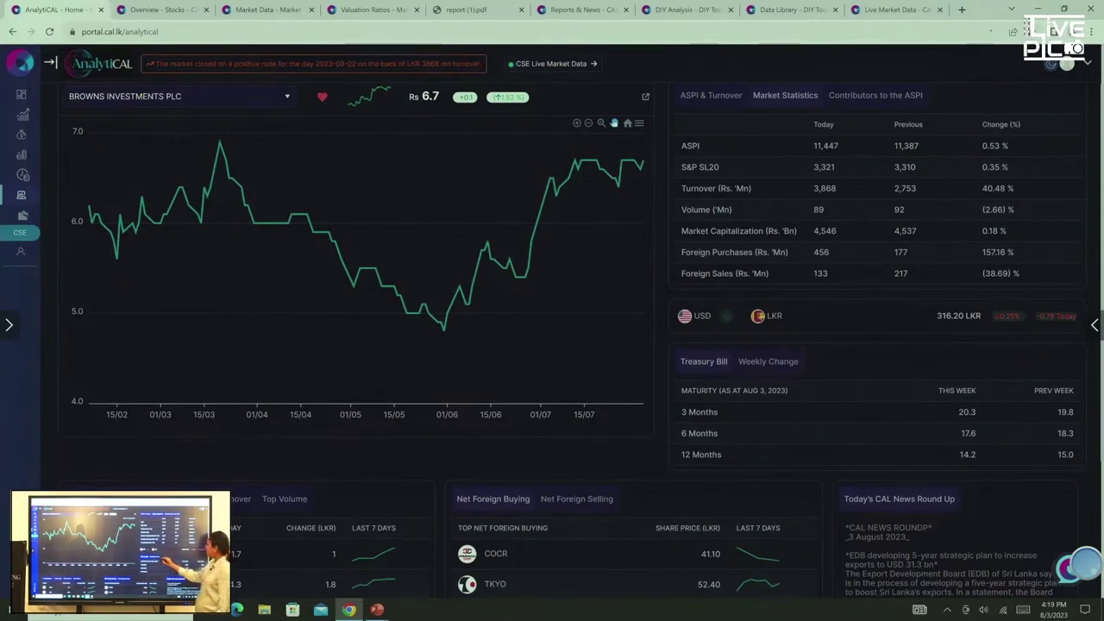
{"action": "left_click", "coordinate": [768, 361]}
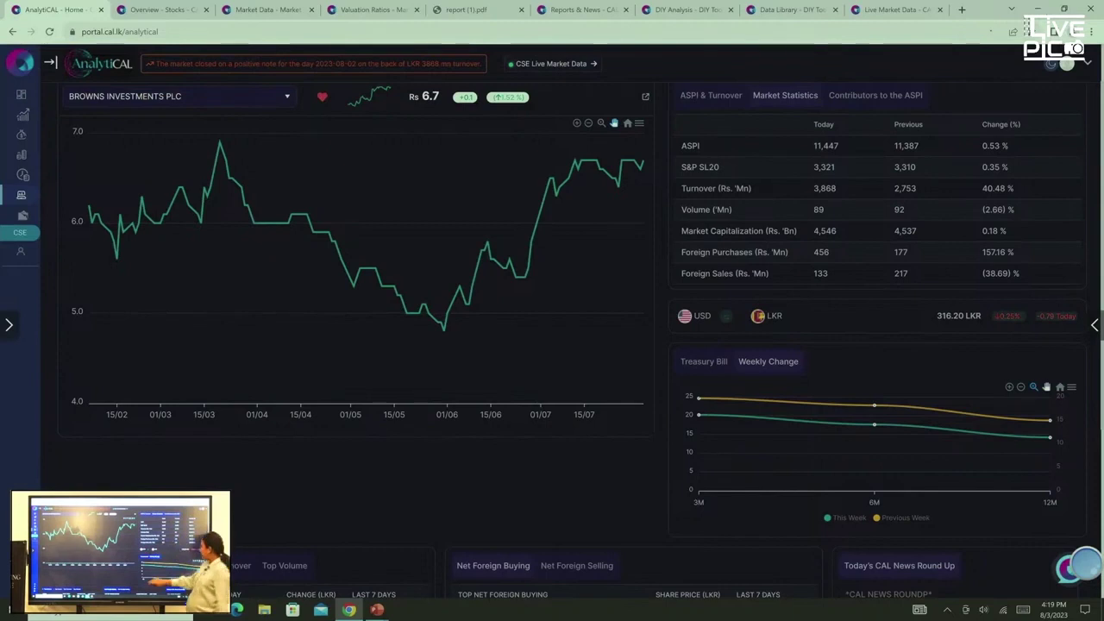
Show the Top Turnover stocks and the Net Foreign Selling list on the AnalytiCAL home page.
{"action": "scroll", "coordinate": [552, 322], "scroll_direction": "down", "scroll_amount": 3}
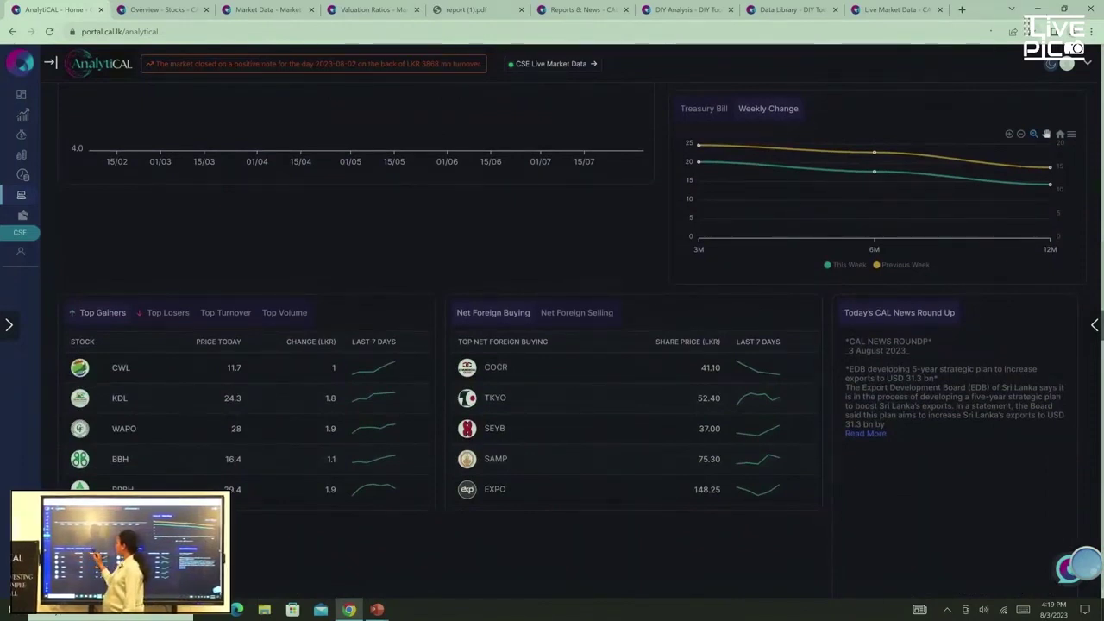
{"action": "left_click", "coordinate": [226, 312]}
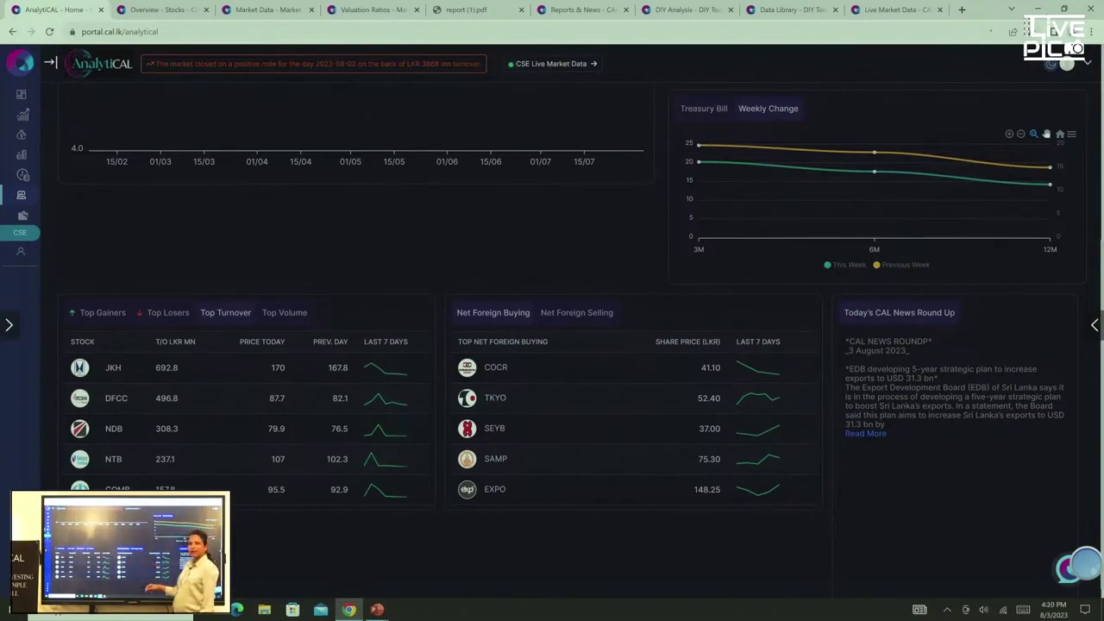
{"action": "left_click", "coordinate": [576, 313]}
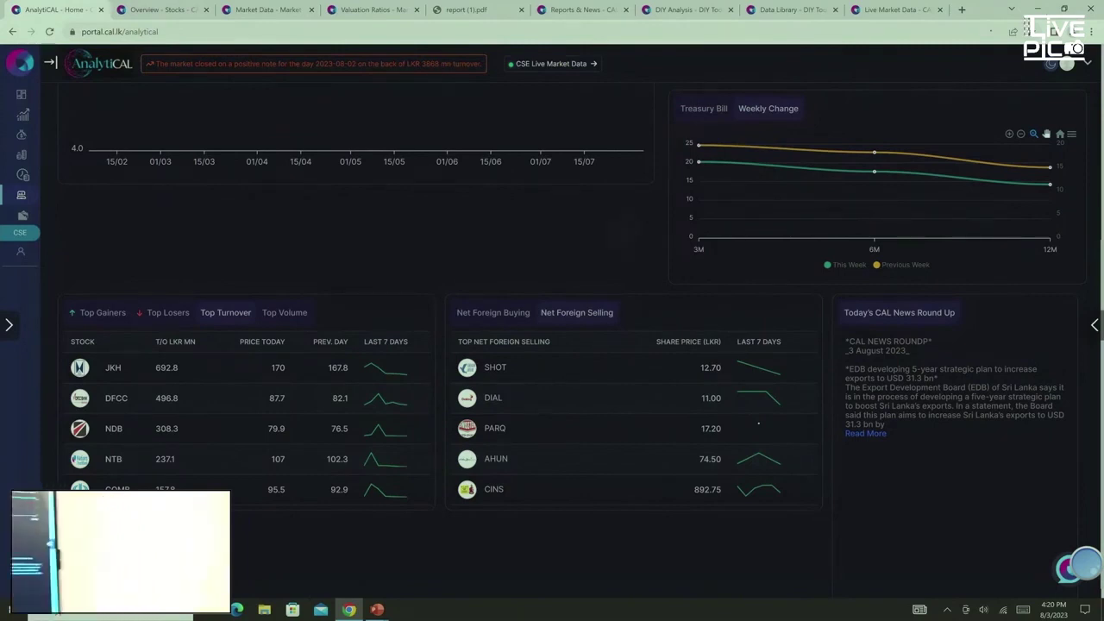
Open the Stocks overview, search the company list for Jkh and load John Keells Holdings PLC.
{"action": "scroll", "coordinate": [552, 345], "scroll_direction": "up", "scroll_amount": 4}
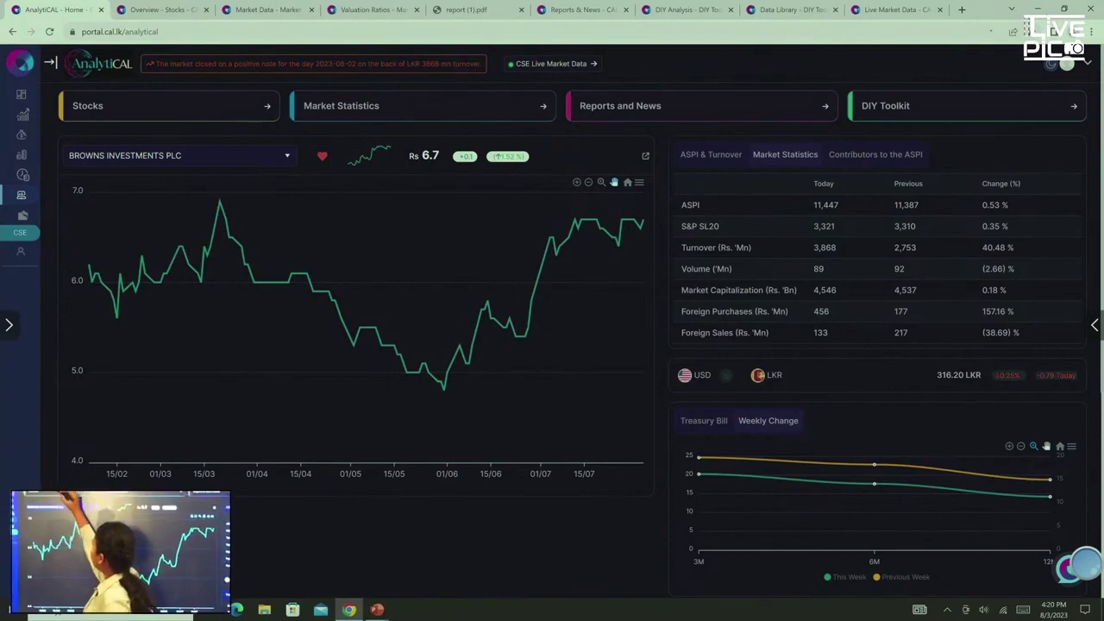
{"action": "left_click", "coordinate": [121, 109]}
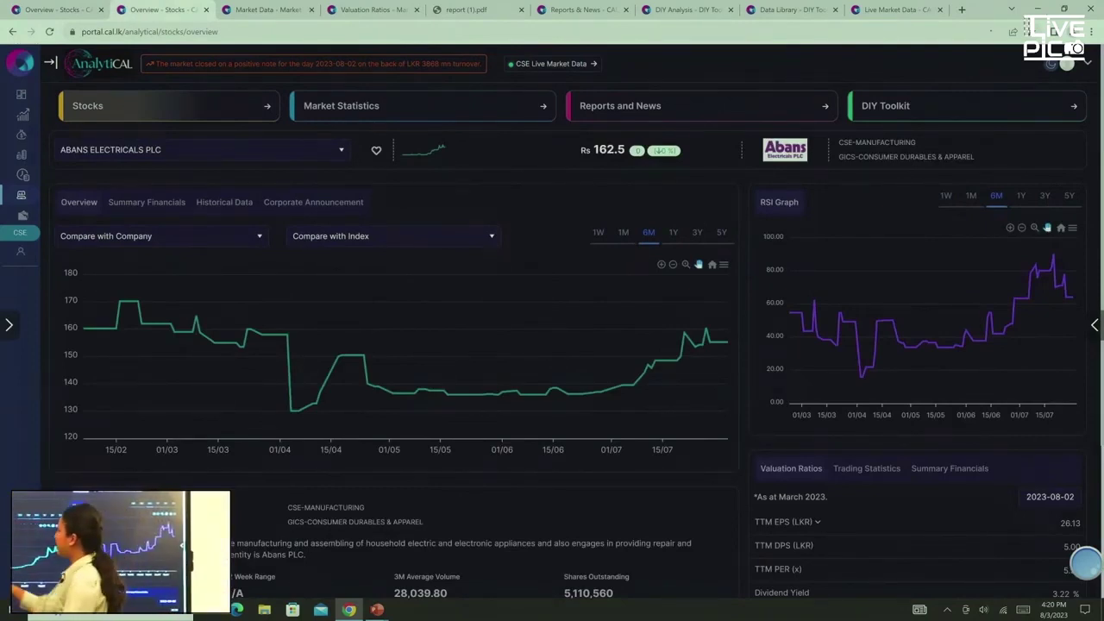
{"action": "left_click", "coordinate": [262, 148]}
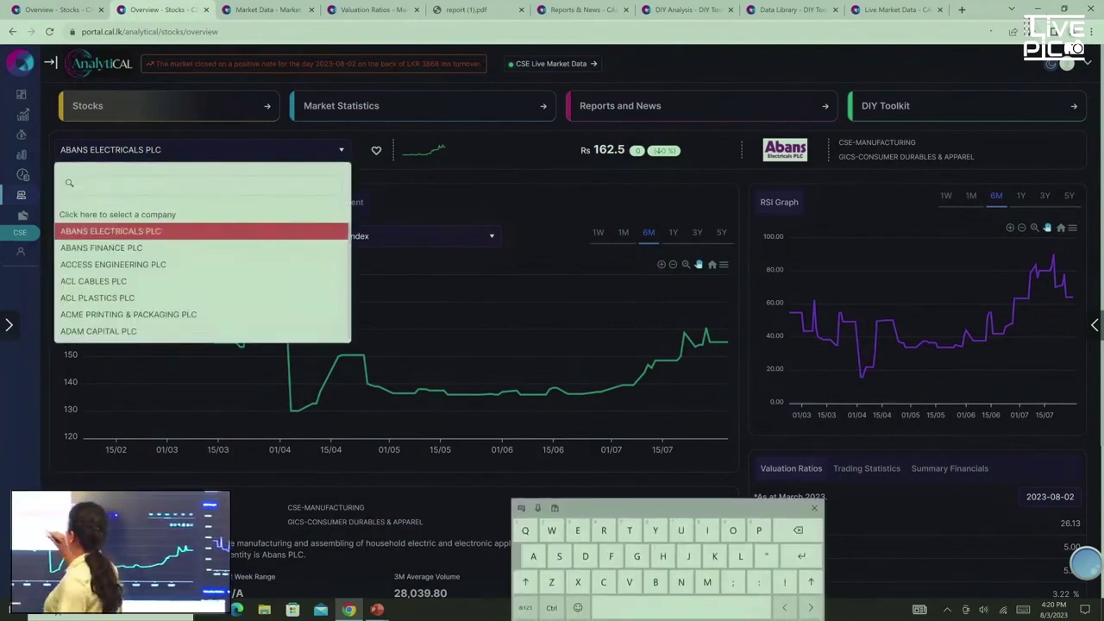
{"action": "type", "text": "Jkh"}
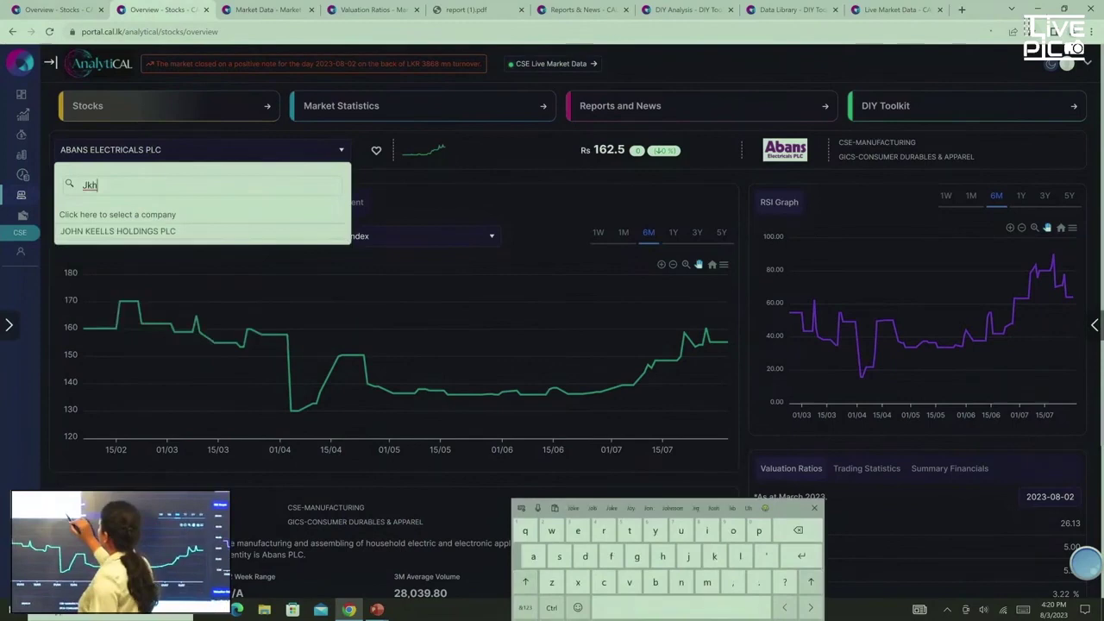
{"action": "left_click", "coordinate": [118, 231]}
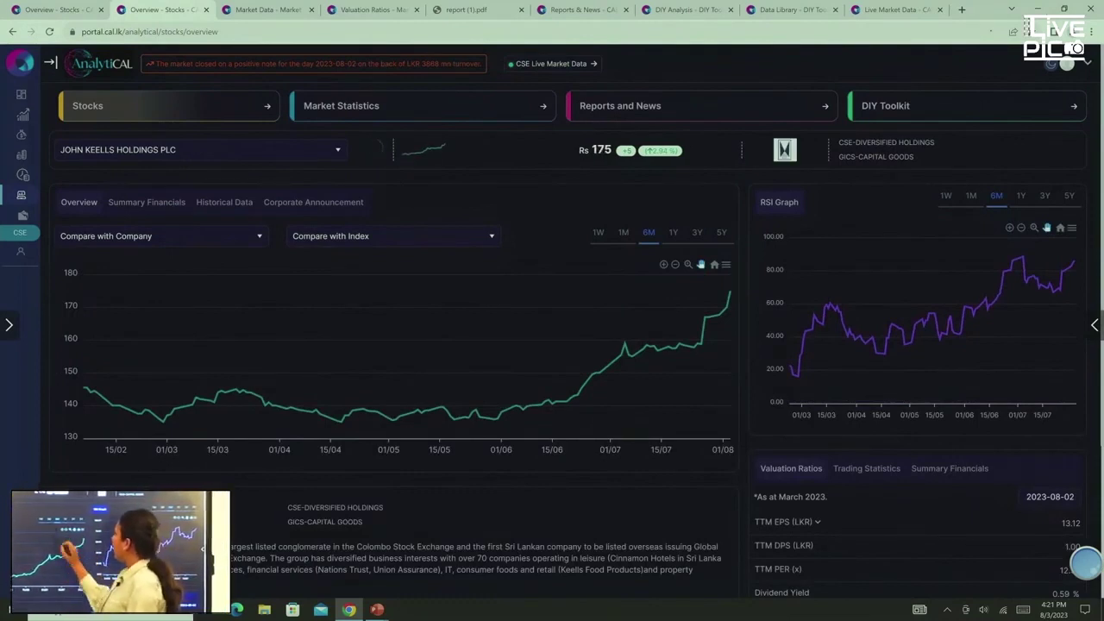
Set the share price chart to a 1M period and compare it with the CSE All Share Index.
{"action": "left_click", "coordinate": [622, 232]}
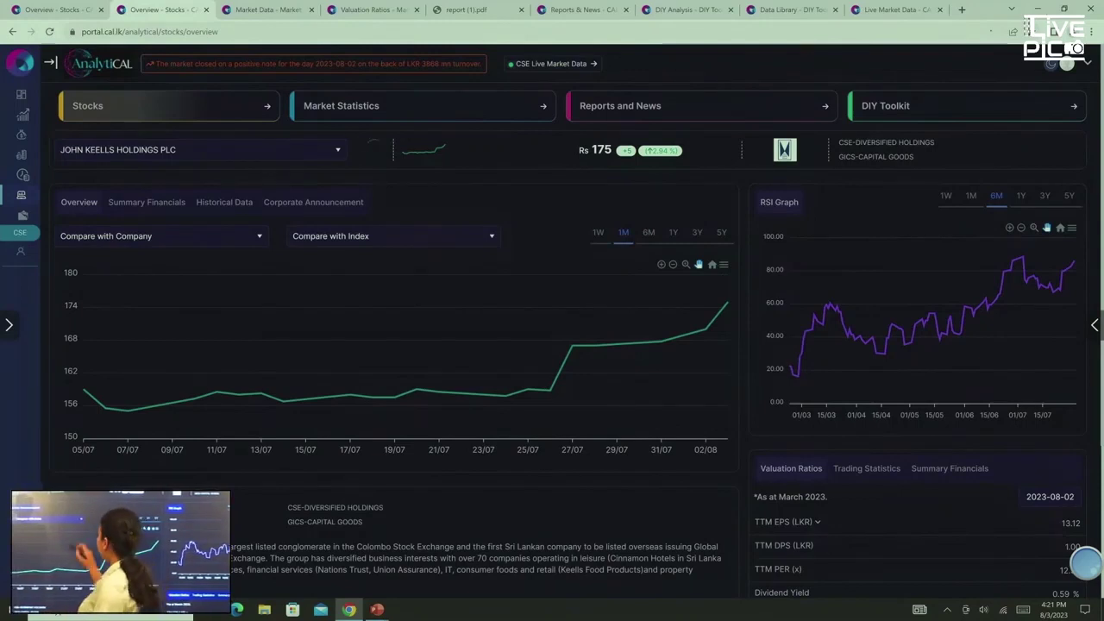
{"action": "left_click", "coordinate": [392, 235]}
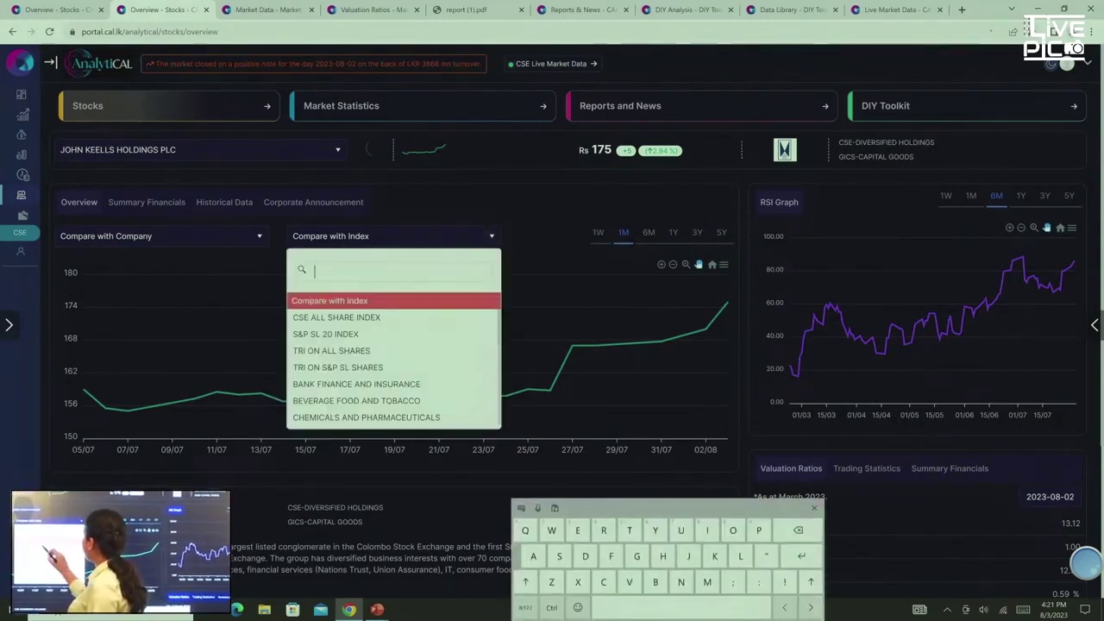
{"action": "left_click", "coordinate": [345, 315]}
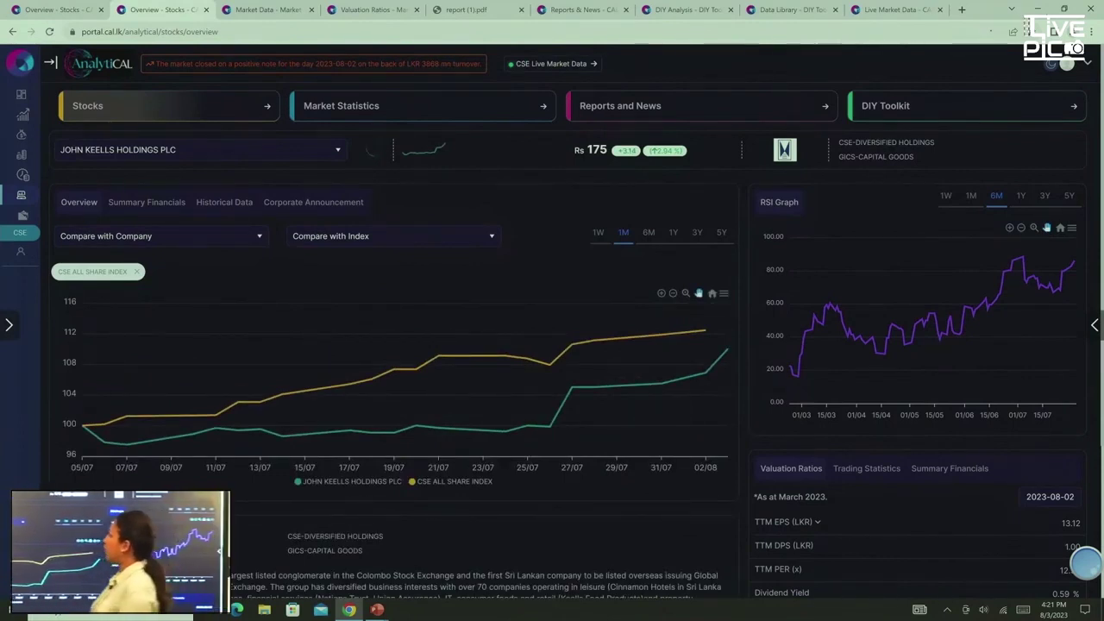
Add Hemas Holdings PLC to the price chart as a comparison company, finding it by the ticker Hhl.
{"action": "left_click", "coordinate": [160, 236]}
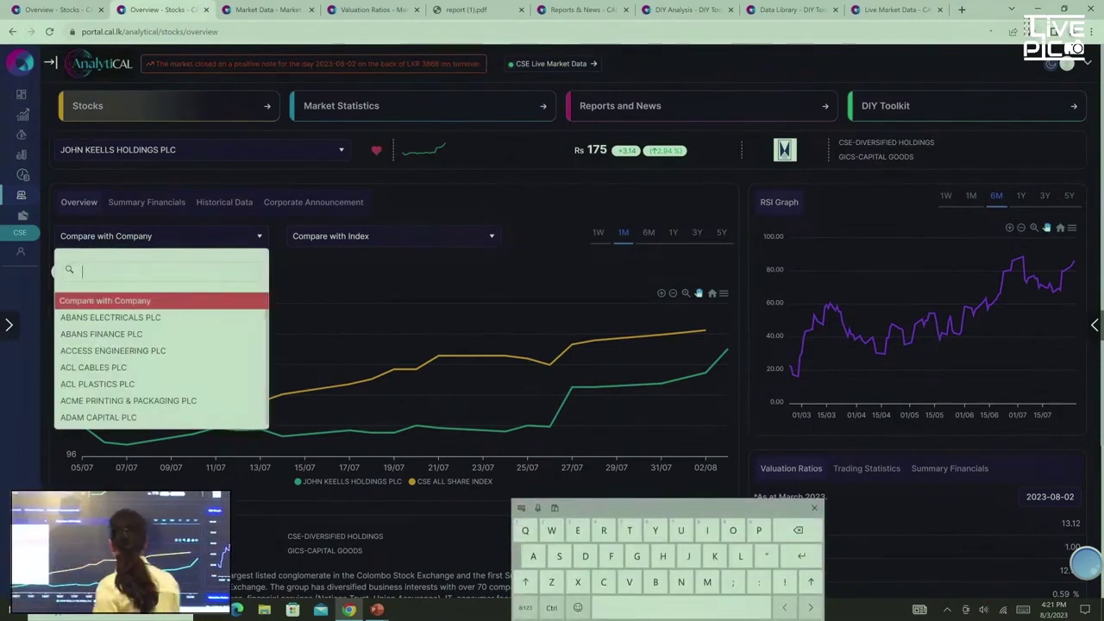
{"action": "type", "text": "Hhl"}
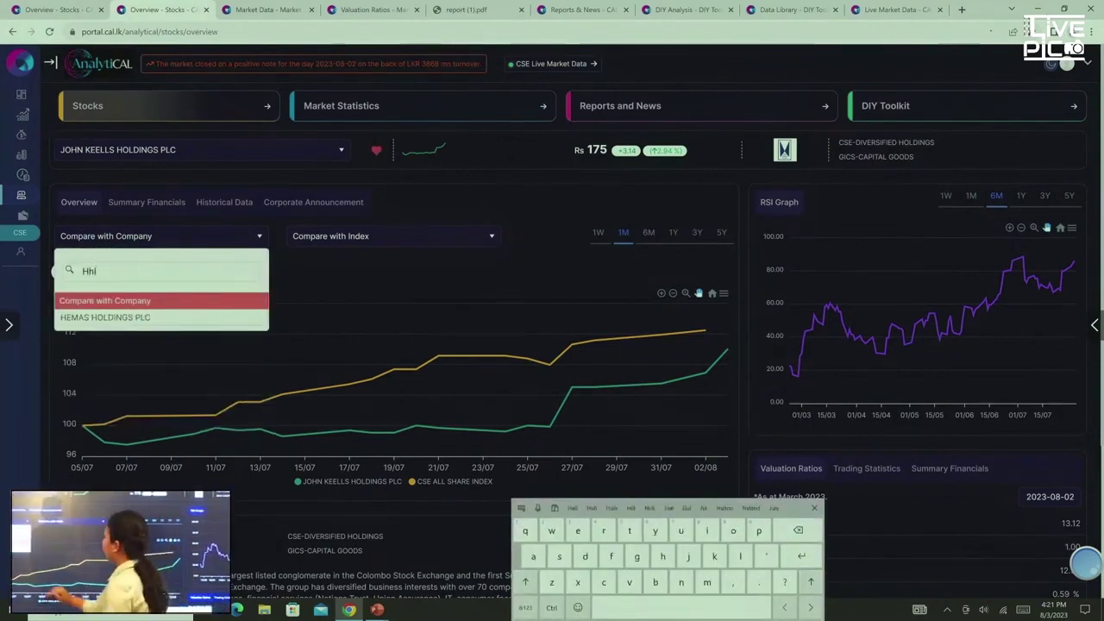
{"action": "left_click", "coordinate": [219, 321]}
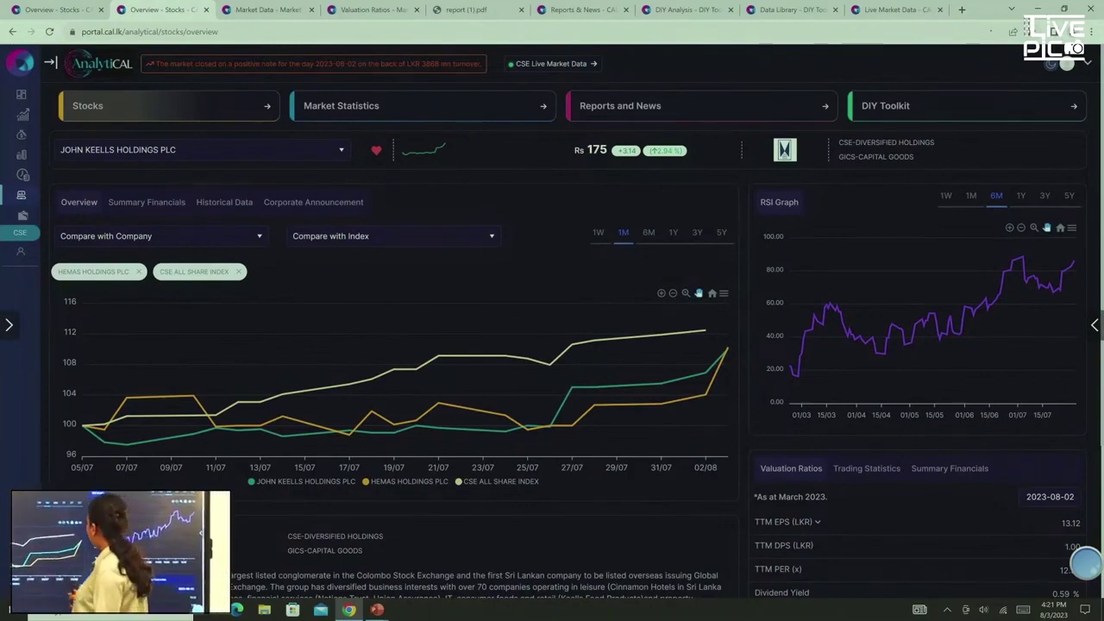
Review the company profile and valuation ratios, expanding the NAVPS history chart and collapsing it again.
{"action": "scroll", "coordinate": [1086, 561], "scroll_direction": "down", "scroll_amount": 3}
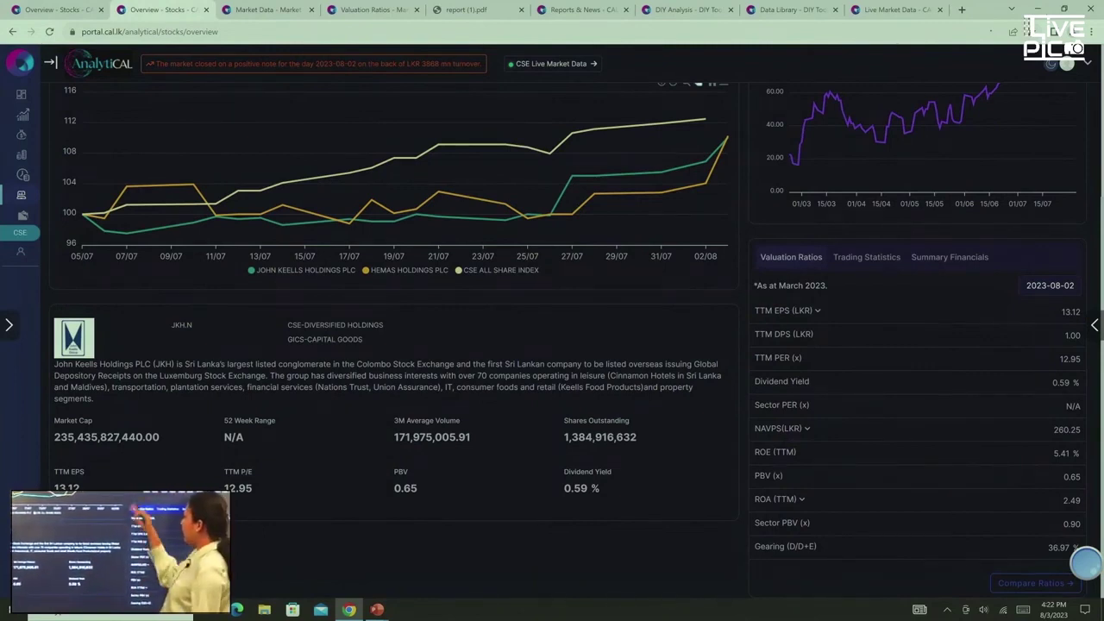
{"action": "scroll", "coordinate": [552, 336], "scroll_direction": "up", "scroll_amount": 3}
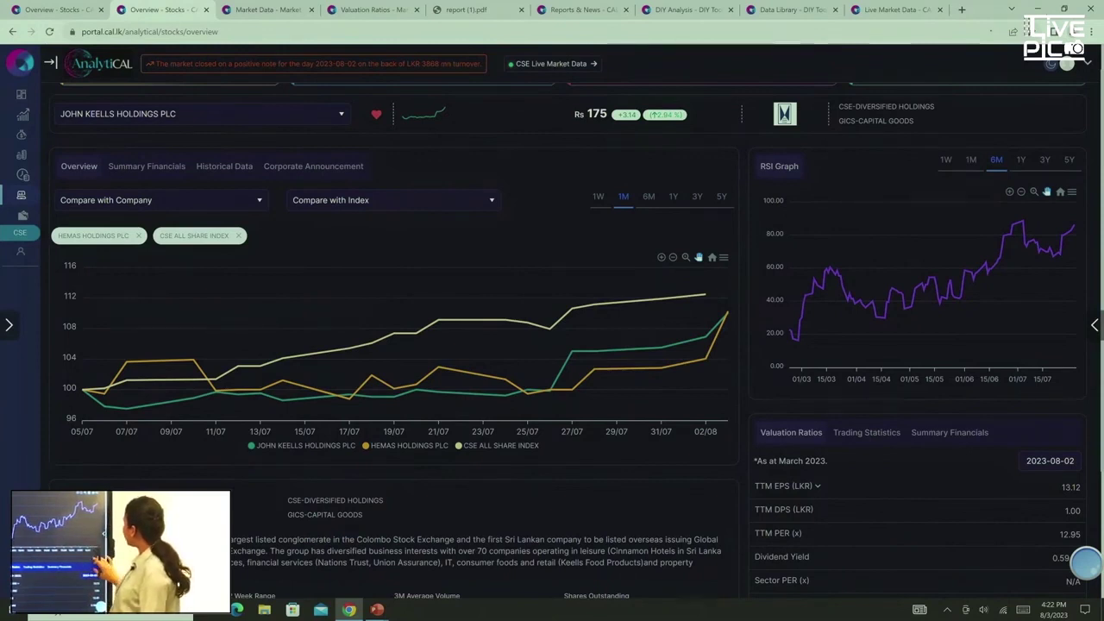
{"action": "scroll", "coordinate": [1085, 562], "scroll_direction": "down", "scroll_amount": 2}
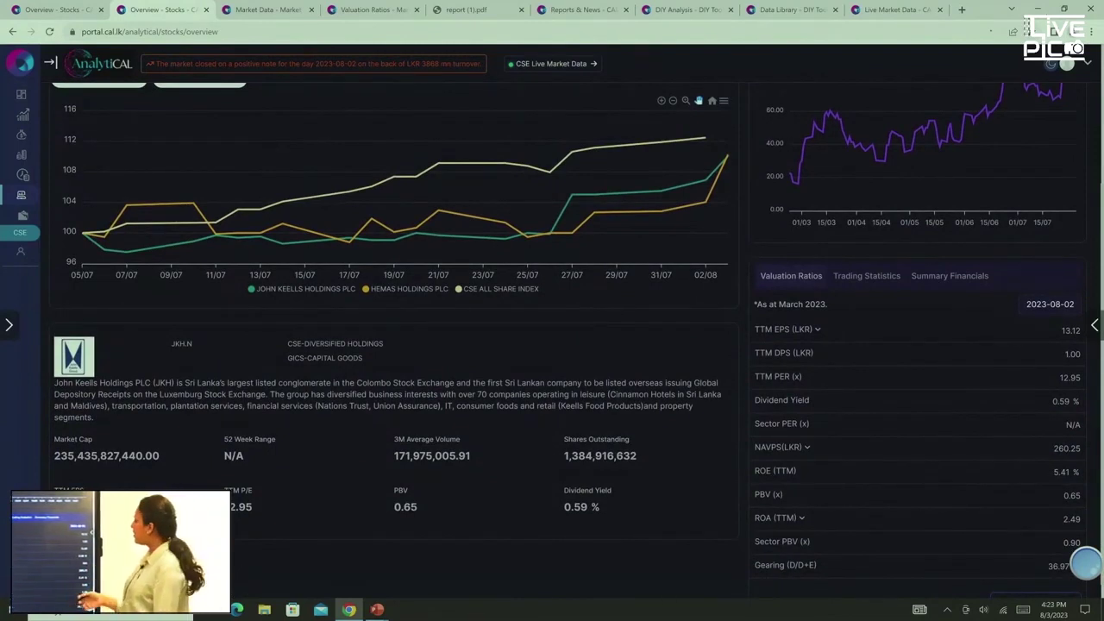
{"action": "scroll", "coordinate": [1085, 562], "scroll_direction": "down", "scroll_amount": 1}
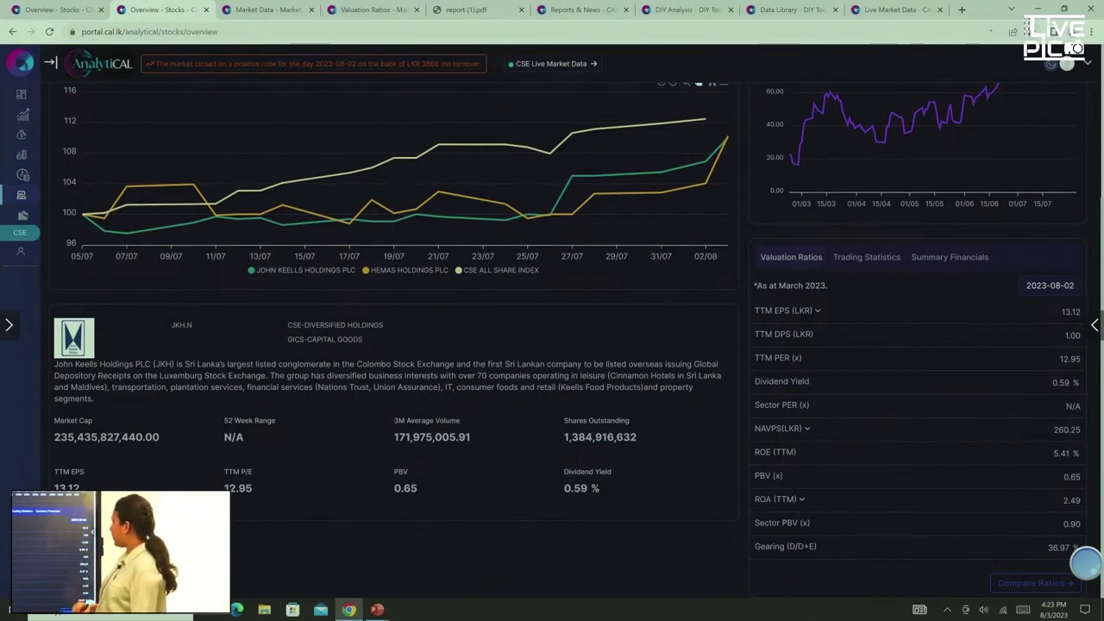
{"action": "left_click", "coordinate": [817, 310]}
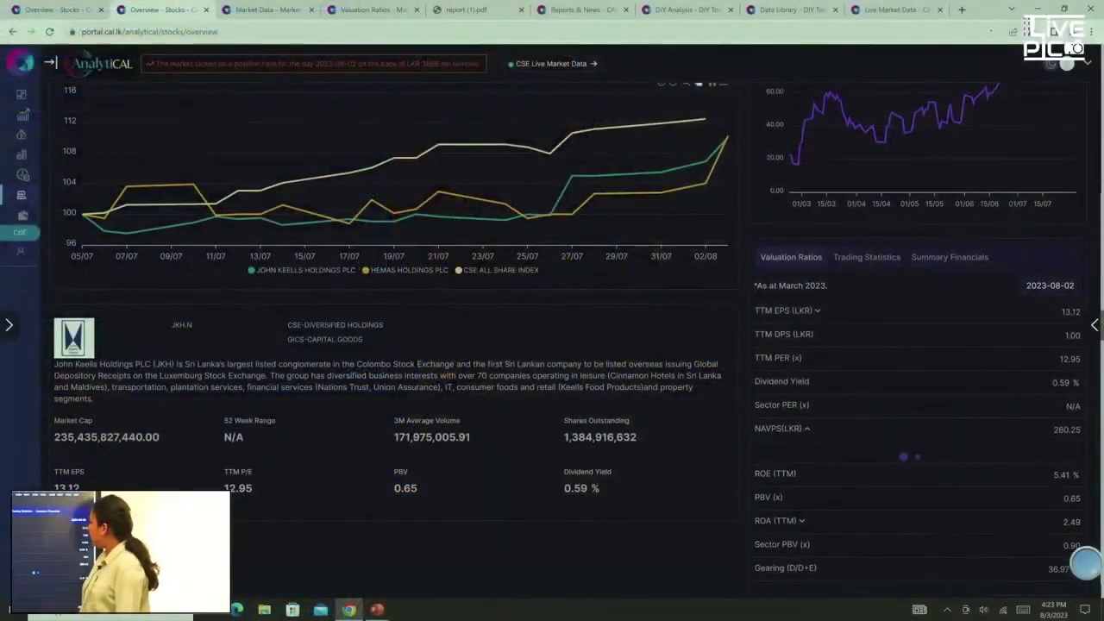
{"action": "left_click", "coordinate": [779, 428]}
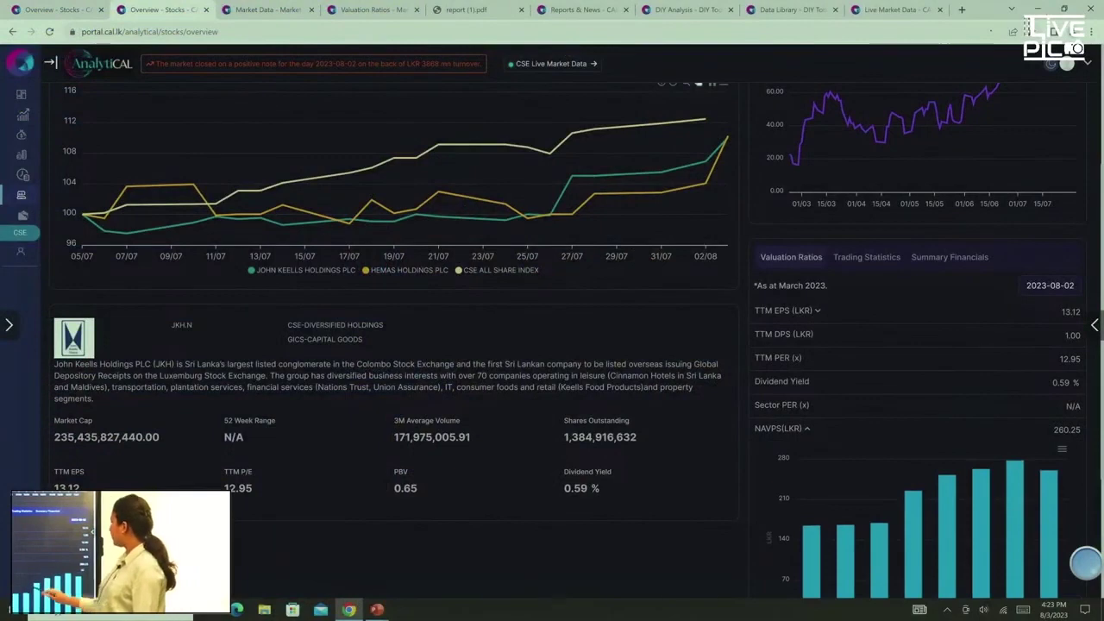
{"action": "left_click", "coordinate": [808, 427]}
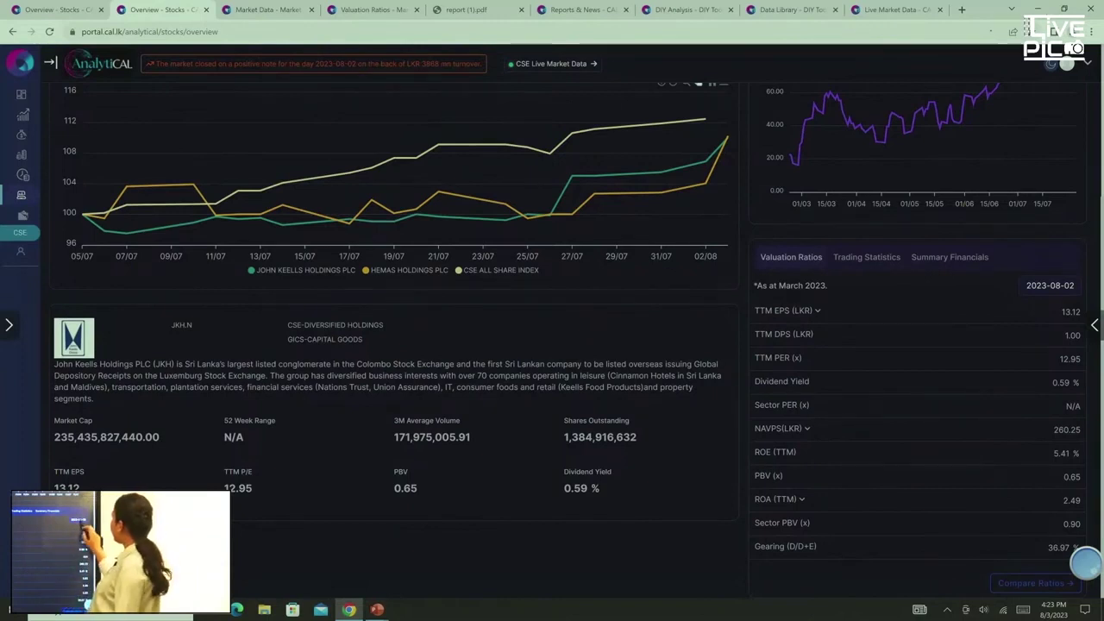
Set the date of the valuation ratios to 2023-02-01.
{"action": "left_click", "coordinate": [1050, 286]}
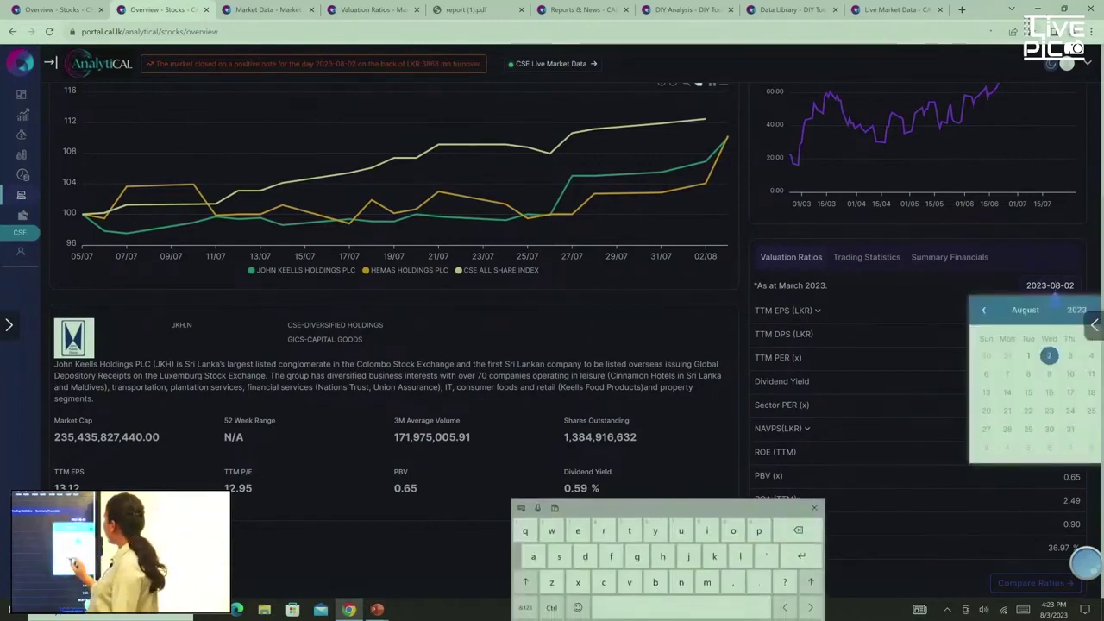
{"action": "left_click", "coordinate": [984, 311]}
{"action": "left_click", "coordinate": [983, 310]}
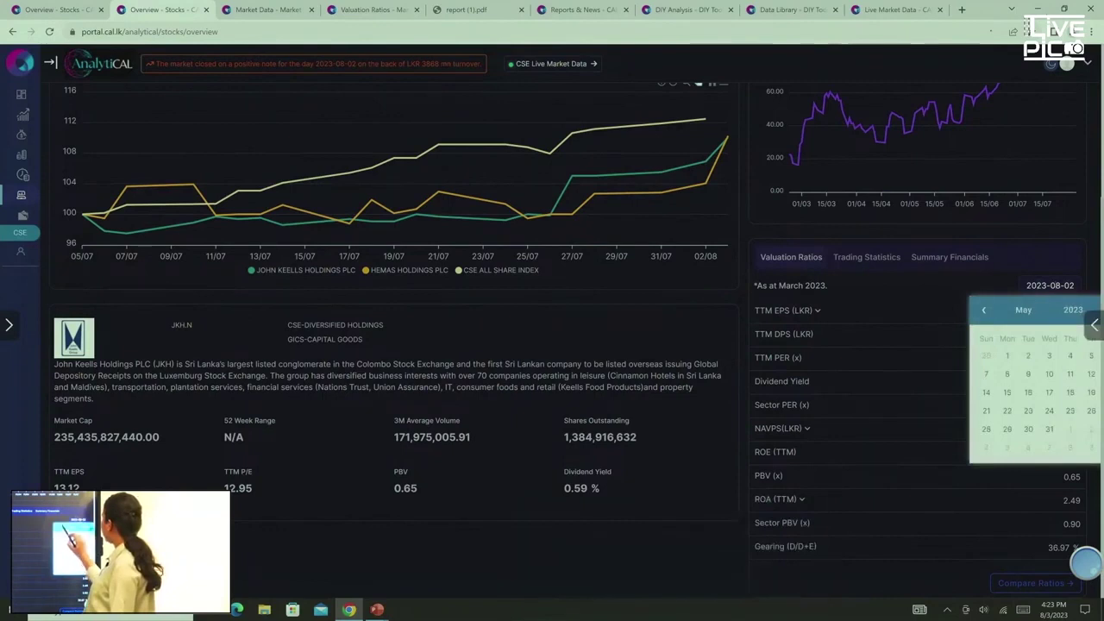
{"action": "left_click", "coordinate": [983, 310]}
{"action": "left_click", "coordinate": [983, 310]}
{"action": "left_click", "coordinate": [983, 311]}
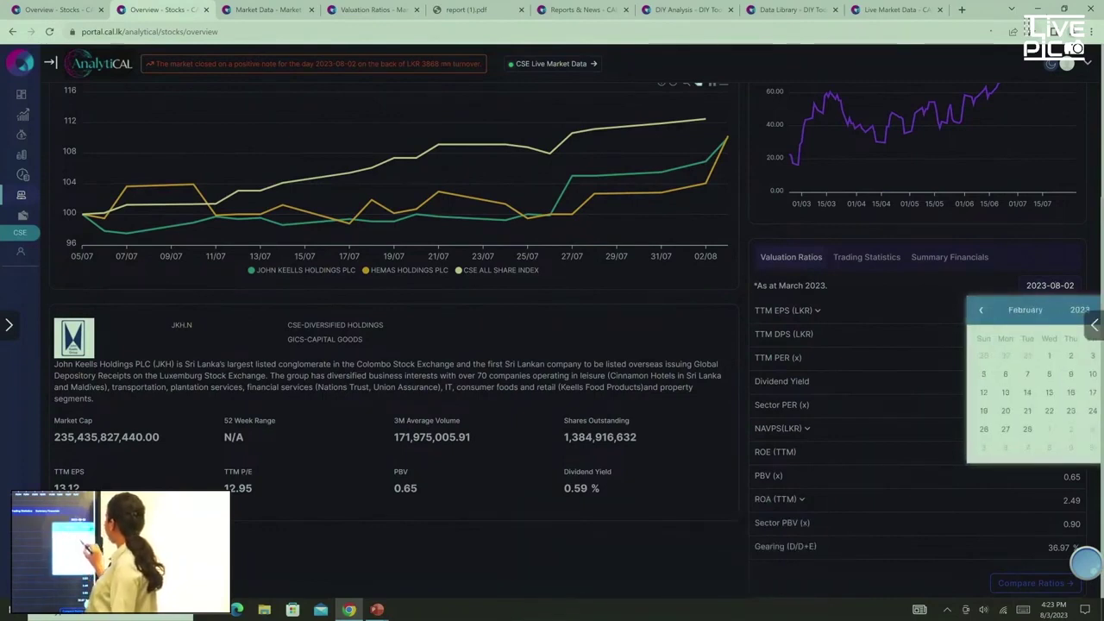
{"action": "left_click", "coordinate": [1048, 355]}
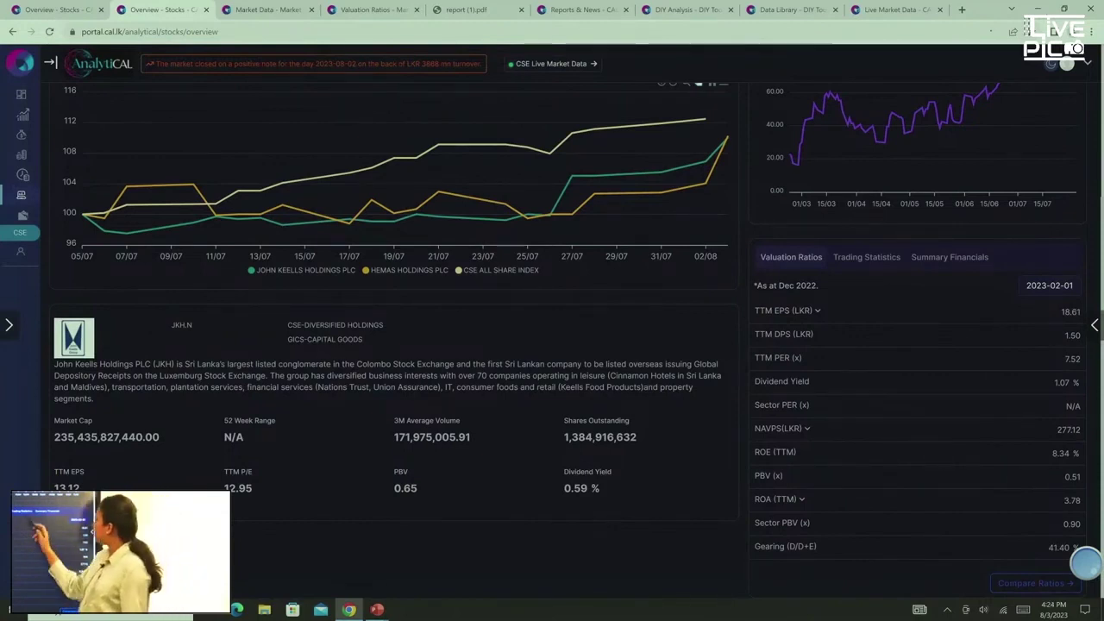
Show the company's Trading Statistics and its Summary Financials.
{"action": "left_click", "coordinate": [866, 257]}
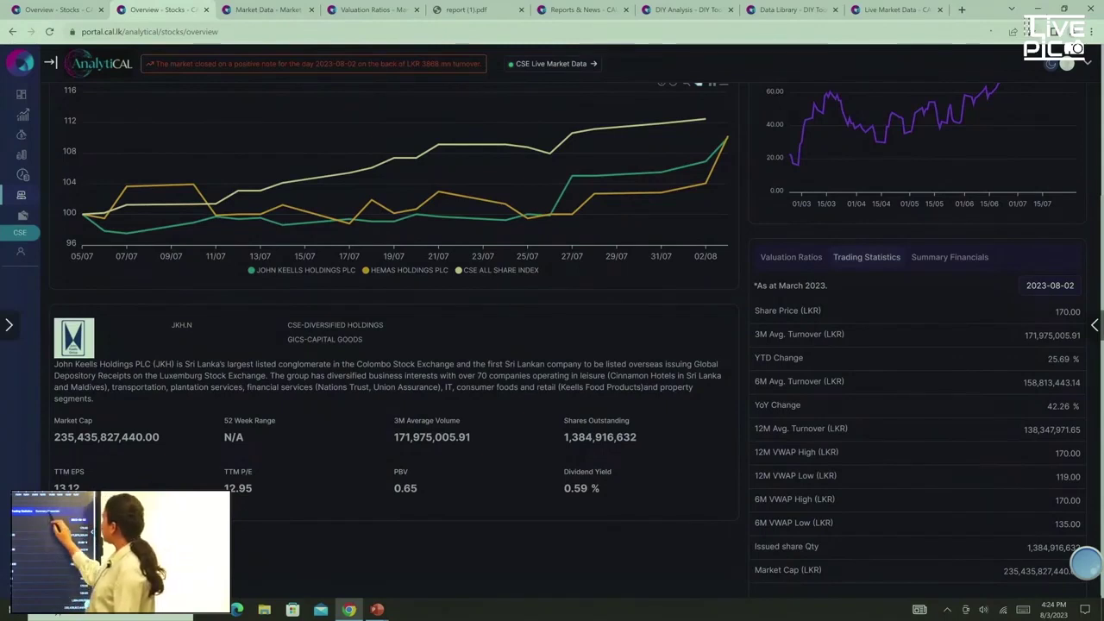
{"action": "left_click", "coordinate": [950, 257]}
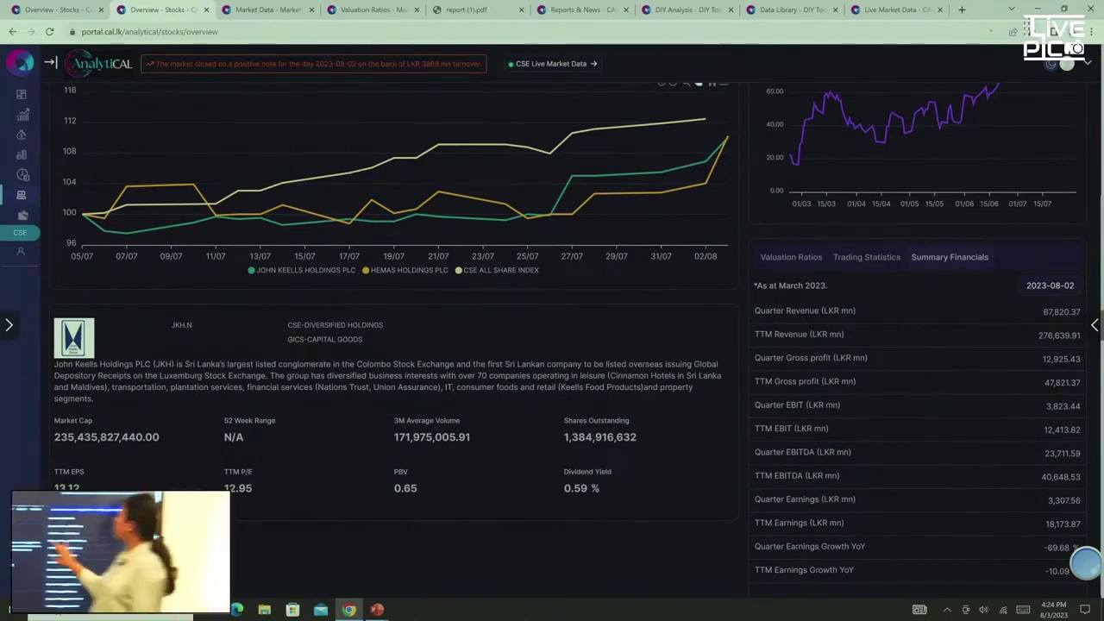
Start removing John Keells Holdings PLC from the watchlist and decline the confirmation.
{"action": "scroll", "coordinate": [1085, 562], "scroll_direction": "up", "scroll_amount": 2}
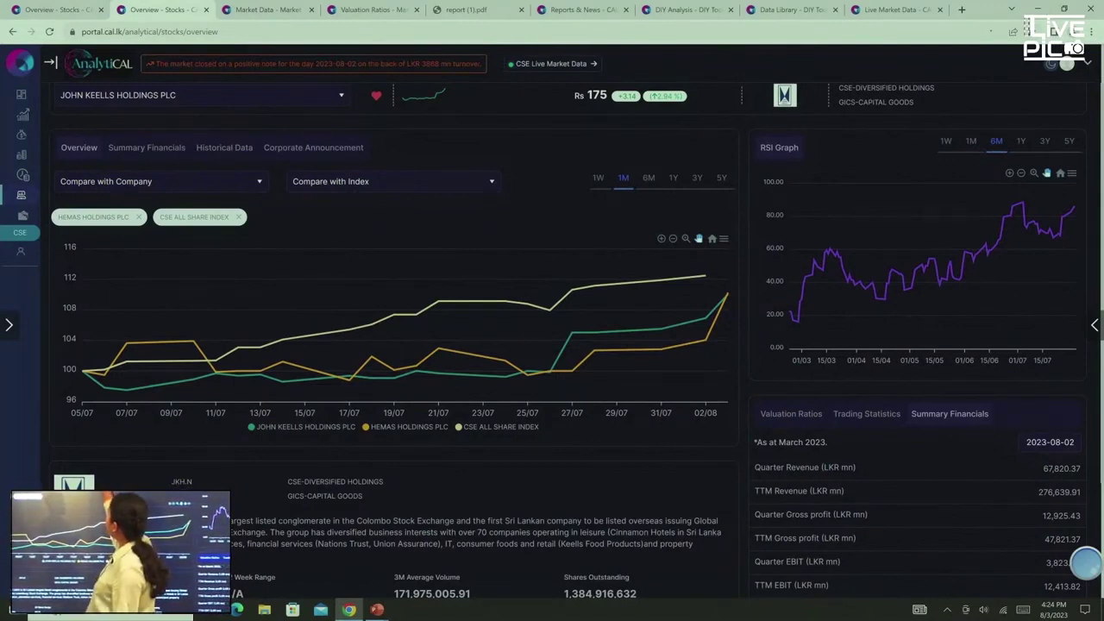
{"action": "left_click", "coordinate": [376, 95]}
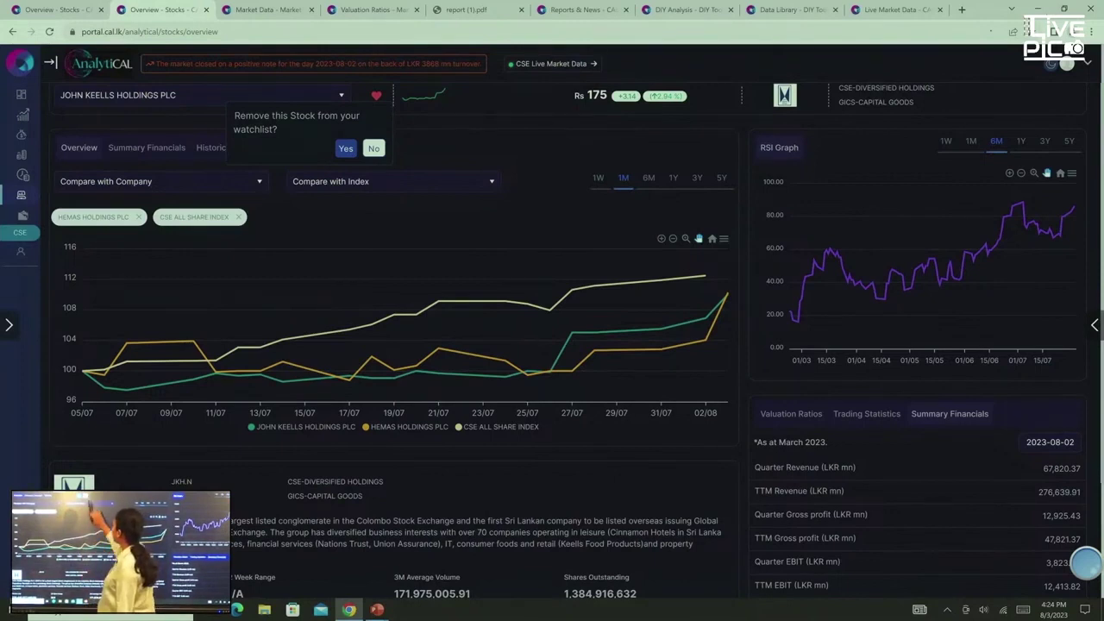
{"action": "left_click", "coordinate": [373, 149]}
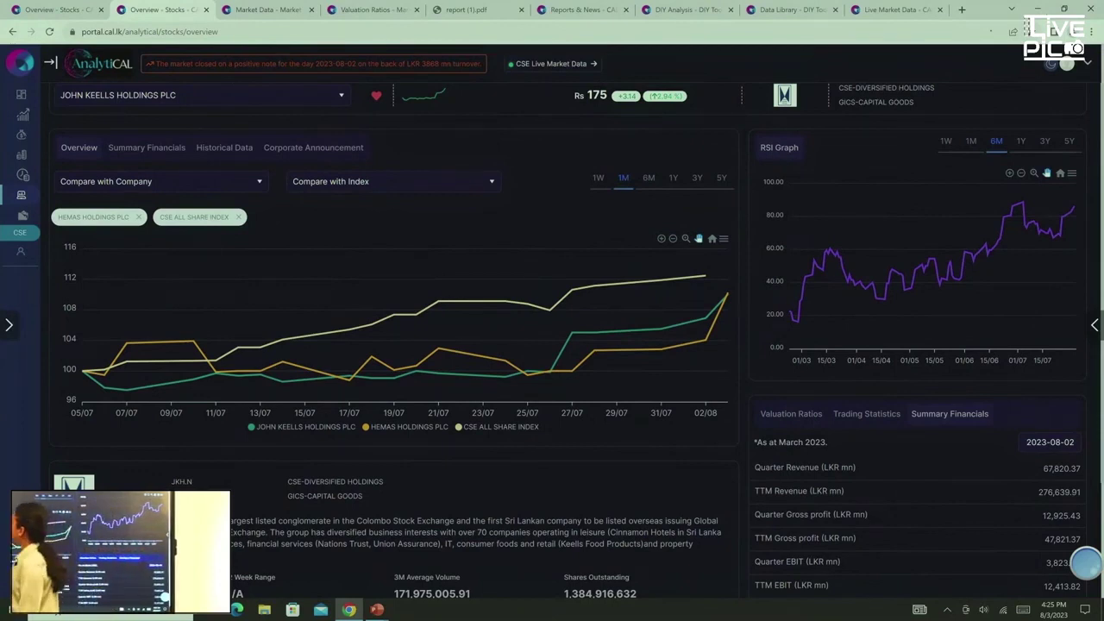
Show the Summary Financials charts of John Keells Holdings PLC and set the main graph to EBIT margin.
{"action": "left_click", "coordinate": [147, 148]}
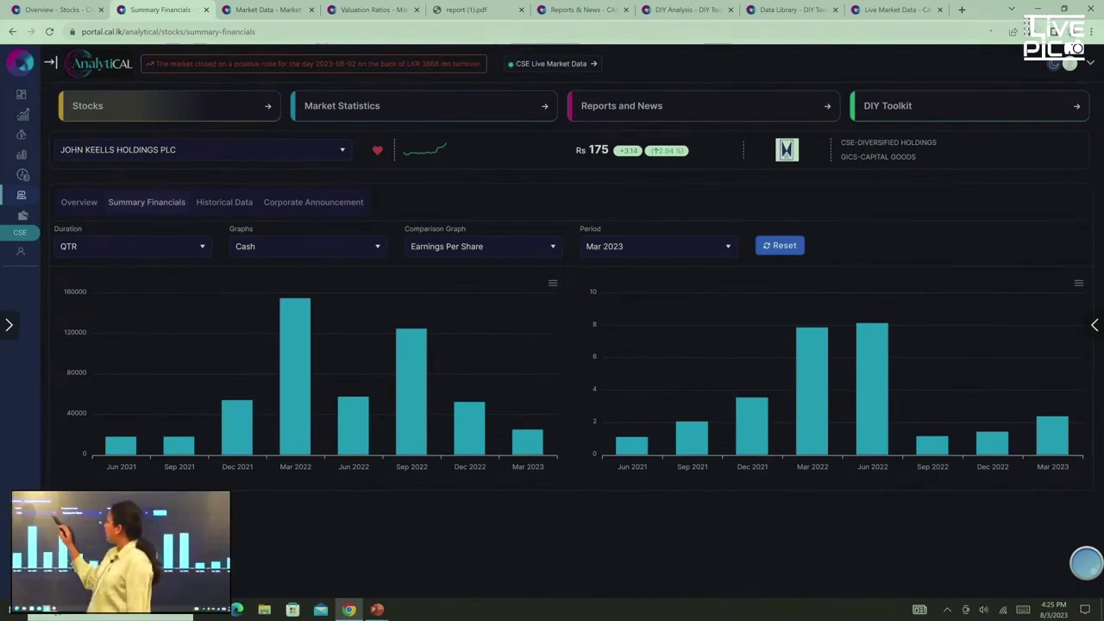
{"action": "left_click", "coordinate": [377, 246]}
{"action": "left_click", "coordinate": [455, 265]}
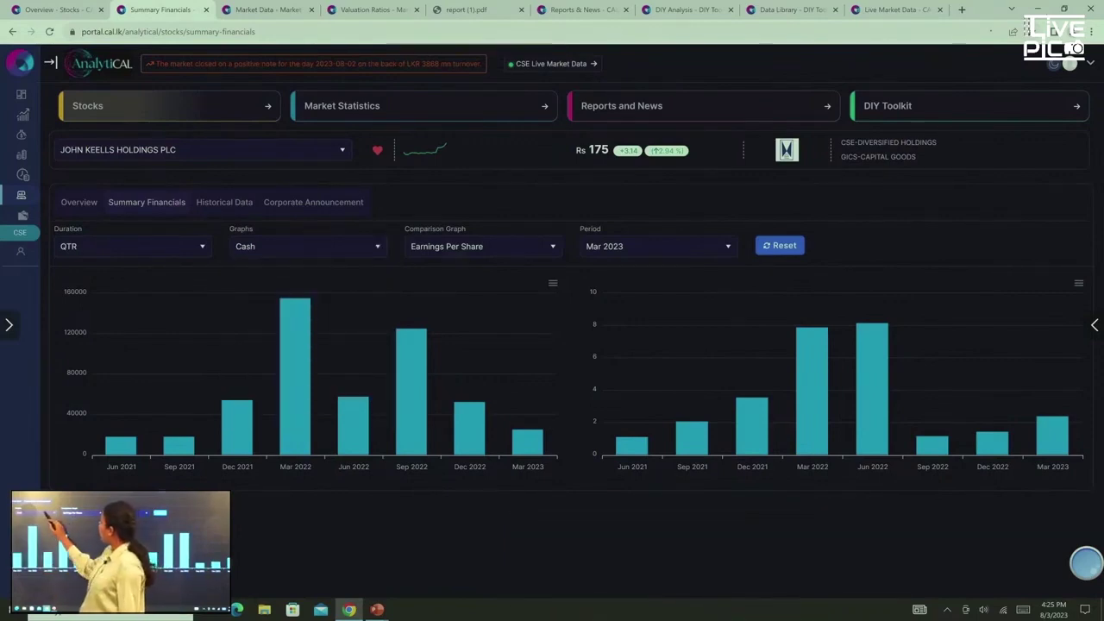
{"action": "left_click", "coordinate": [353, 245]}
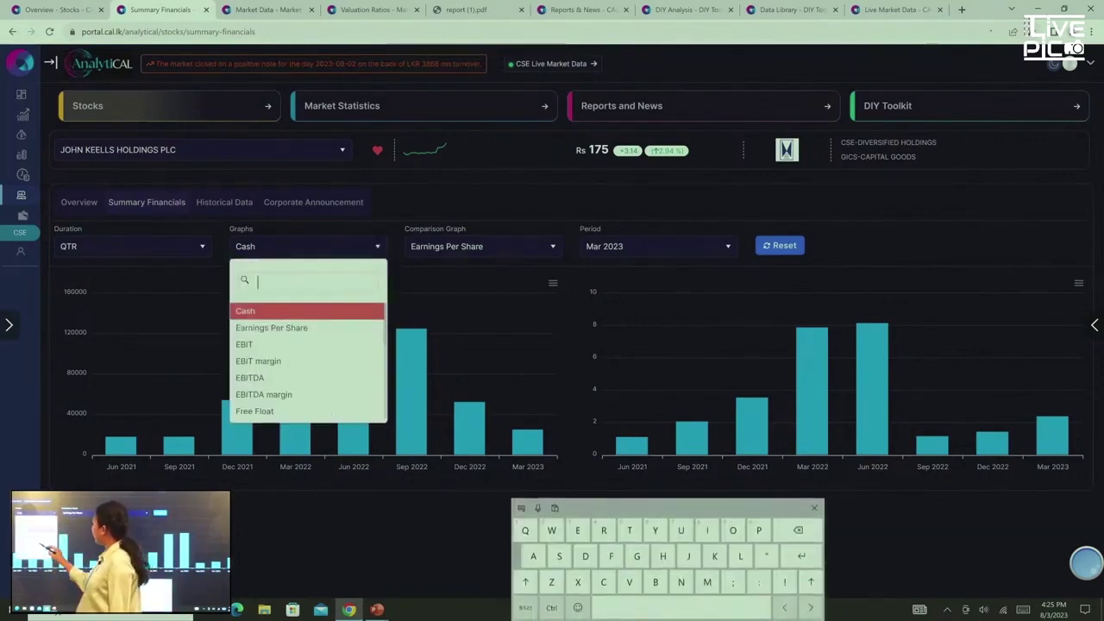
{"action": "left_click", "coordinate": [258, 361]}
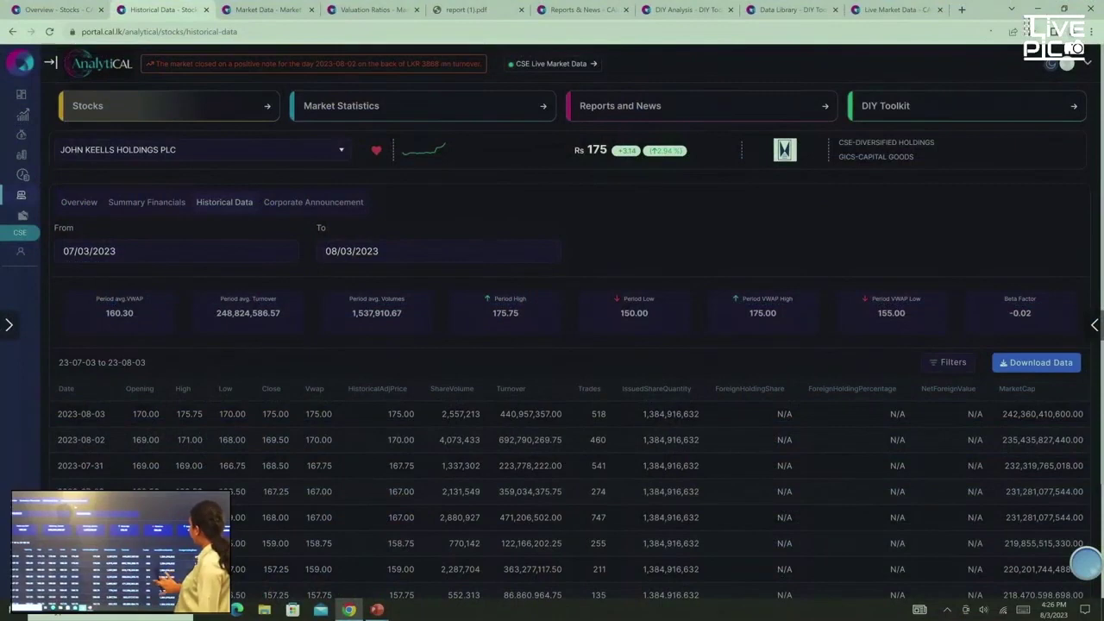
Examine the Historical Data of John Keells Holdings PLC for 07/03/2023 to 08/03/2023, including the period summary and daily trading table.
{"action": "scroll", "coordinate": [552, 345], "scroll_direction": "down", "scroll_amount": 3}
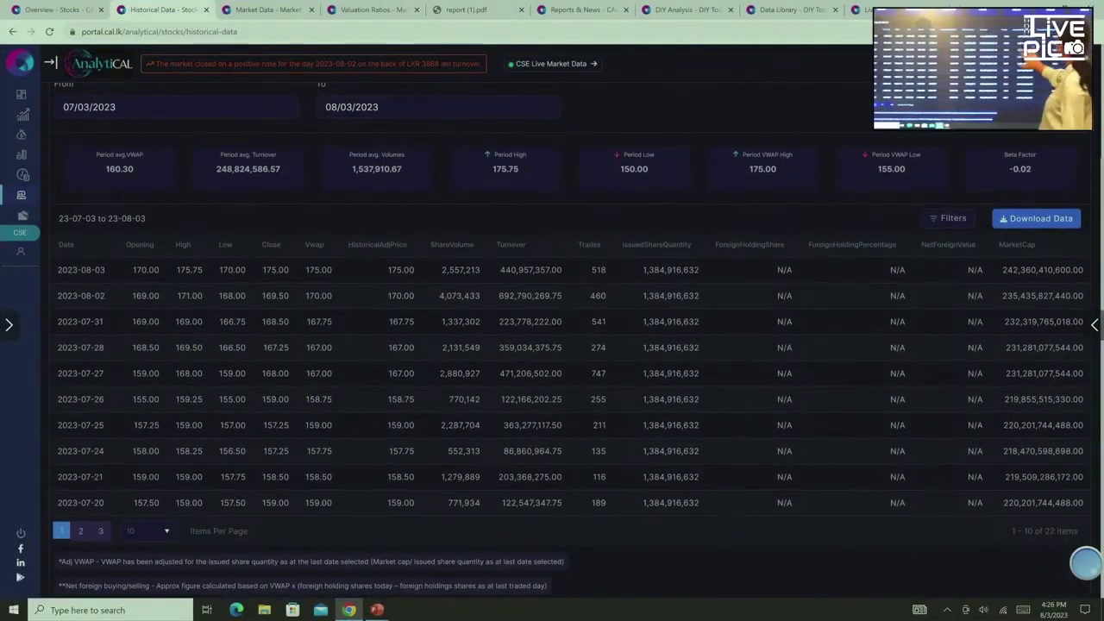
{"action": "scroll", "coordinate": [552, 345], "scroll_direction": "up", "scroll_amount": 1}
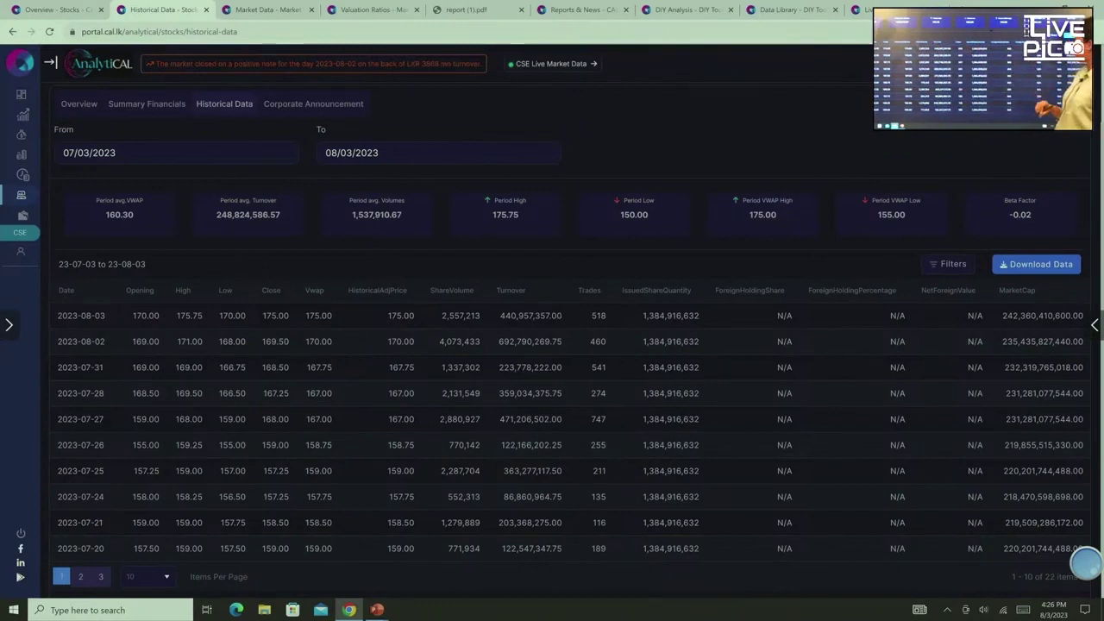
{"action": "scroll", "coordinate": [552, 388], "scroll_direction": "down", "scroll_amount": 1}
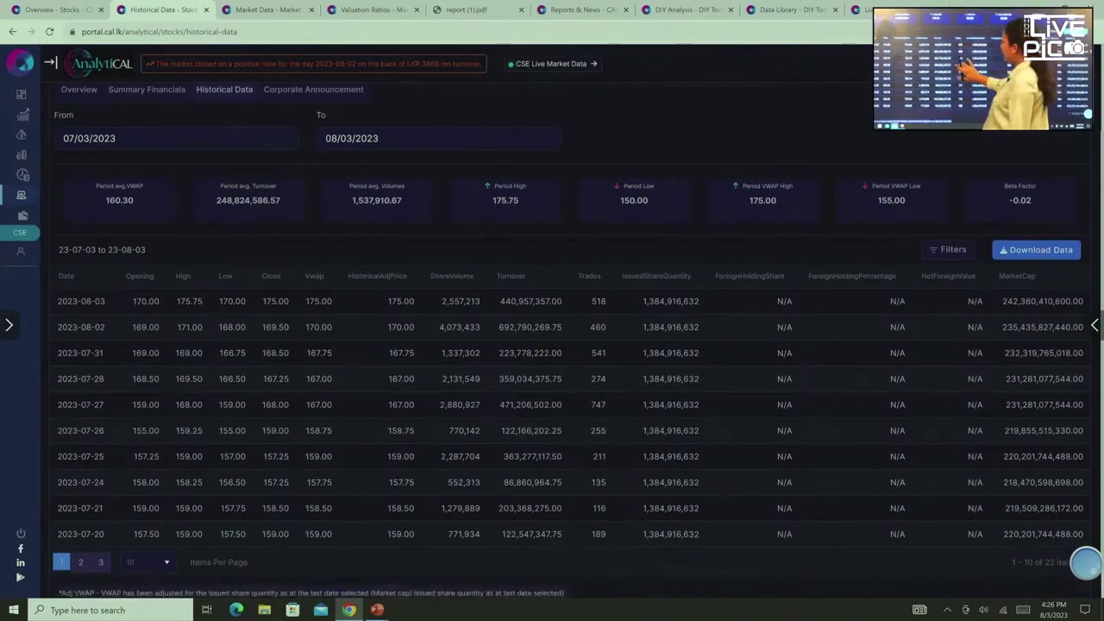
{"action": "scroll", "coordinate": [552, 389], "scroll_direction": "up", "scroll_amount": 2}
{"action": "scroll", "coordinate": [552, 345], "scroll_direction": "down", "scroll_amount": 1}
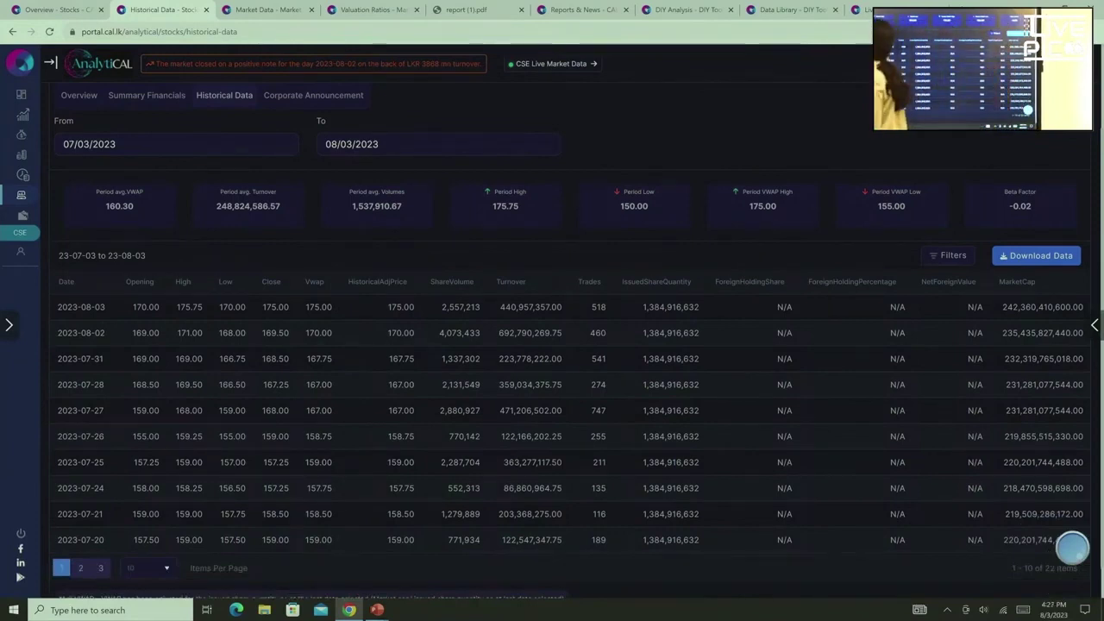
{"action": "scroll", "coordinate": [1072, 546], "scroll_direction": "up", "scroll_amount": 2}
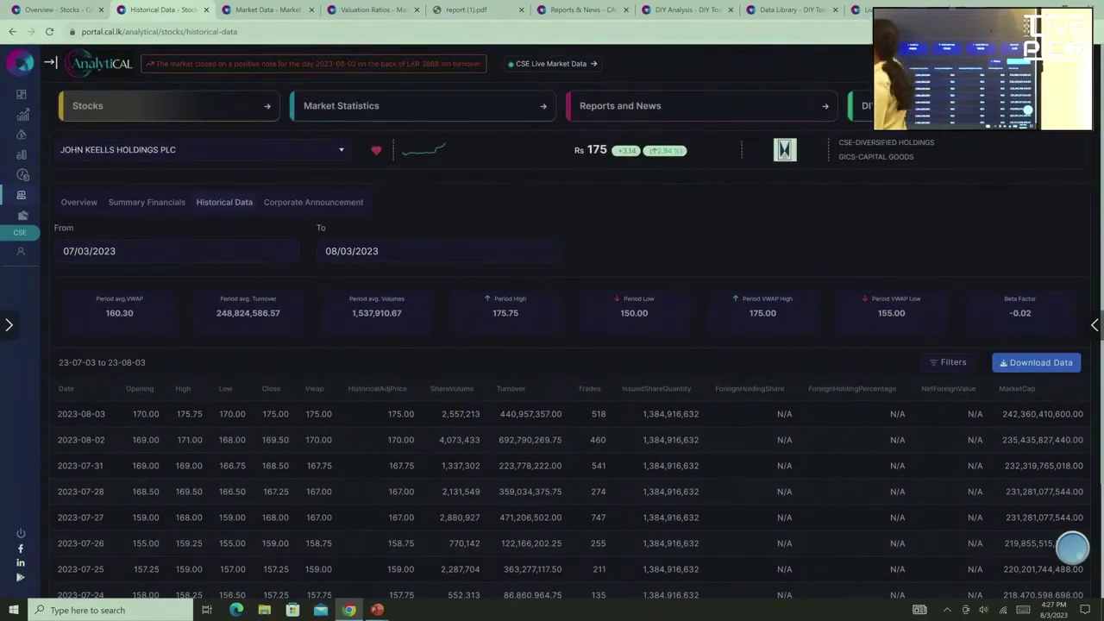
Go to Market Statistics, look through the ASPI market data table and set its period to 6M.
{"action": "left_click", "coordinate": [422, 106]}
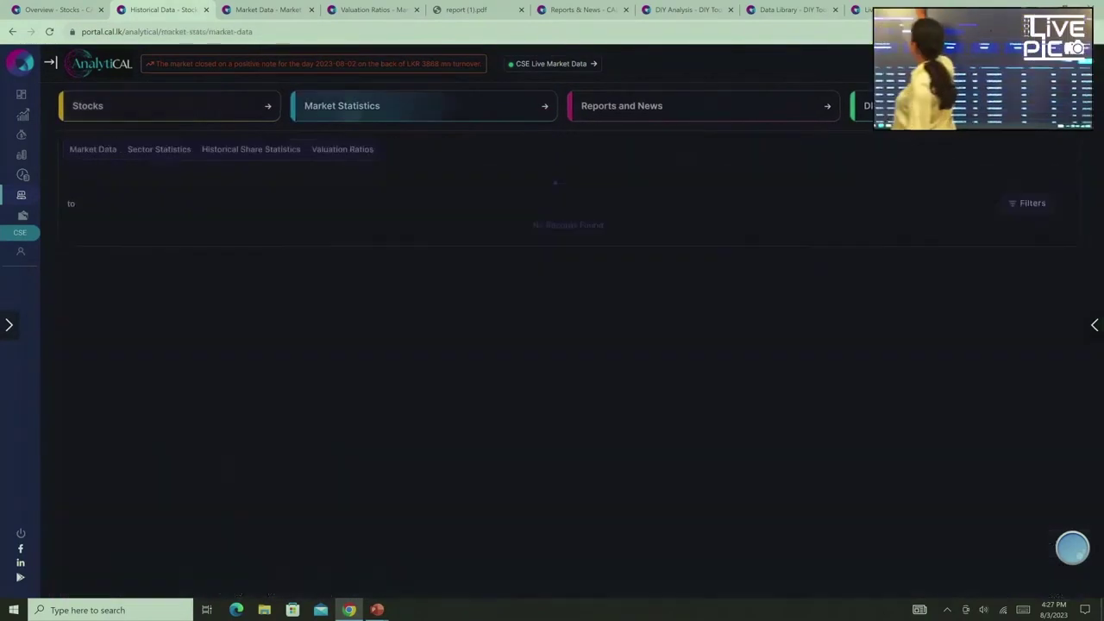
{"action": "left_click", "coordinate": [268, 10]}
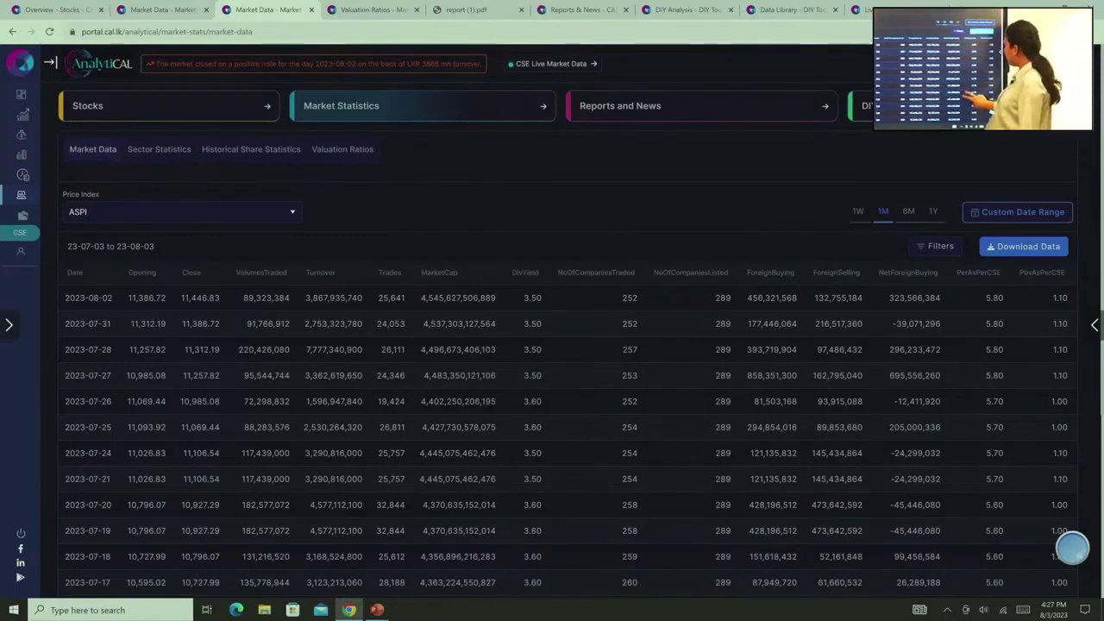
{"action": "scroll", "coordinate": [567, 345], "scroll_direction": "down", "scroll_amount": 1}
{"action": "scroll", "coordinate": [567, 345], "scroll_direction": "down", "scroll_amount": 3}
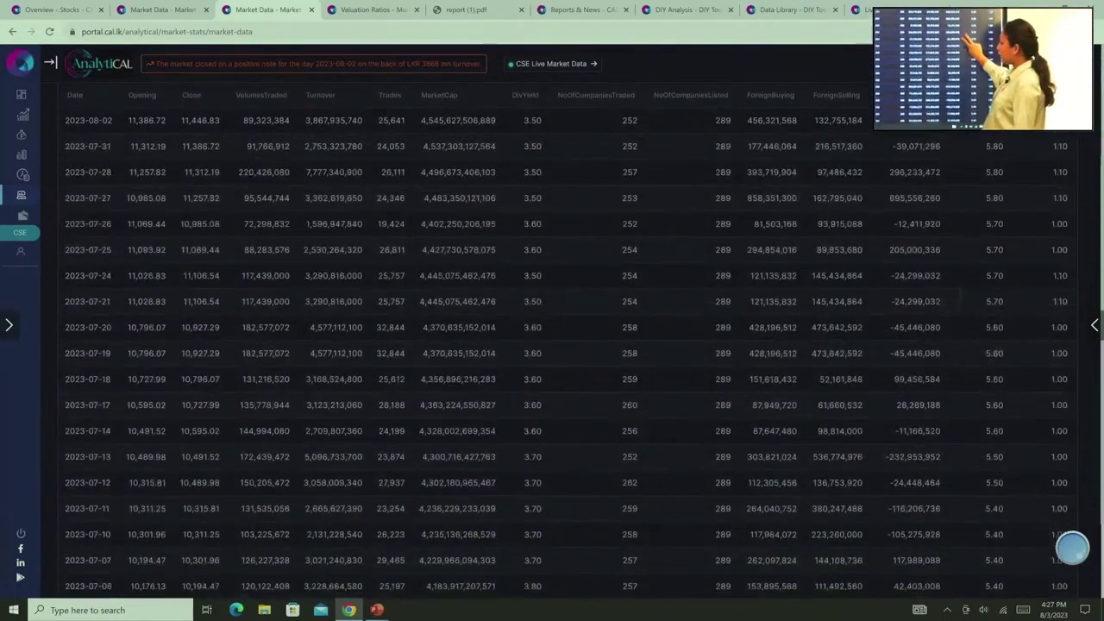
{"action": "scroll", "coordinate": [566, 345], "scroll_direction": "up", "scroll_amount": 2}
{"action": "scroll", "coordinate": [580, 319], "scroll_direction": "up", "scroll_amount": 1}
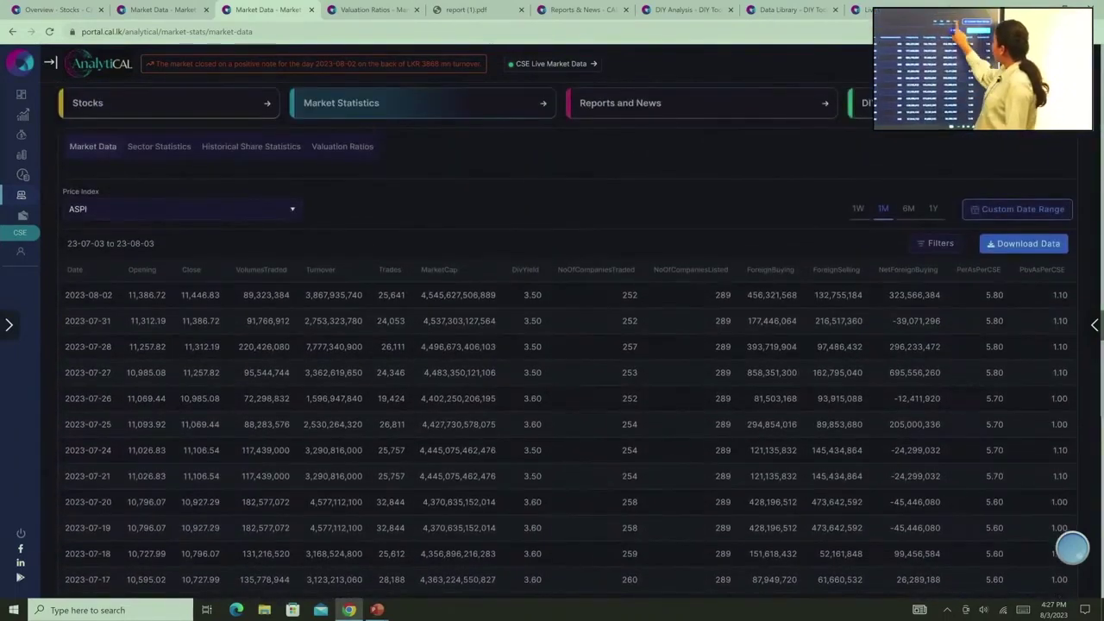
{"action": "left_click", "coordinate": [908, 208]}
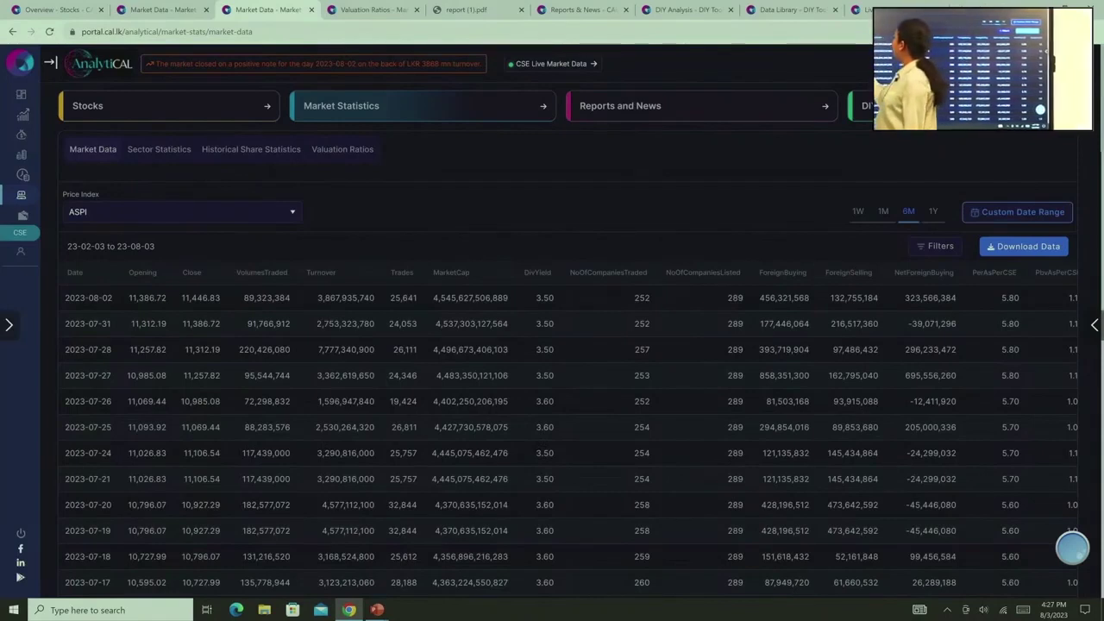
Bring up the column filters of the market data table and sort the records by turnover, highest first.
{"action": "left_click", "coordinate": [935, 246]}
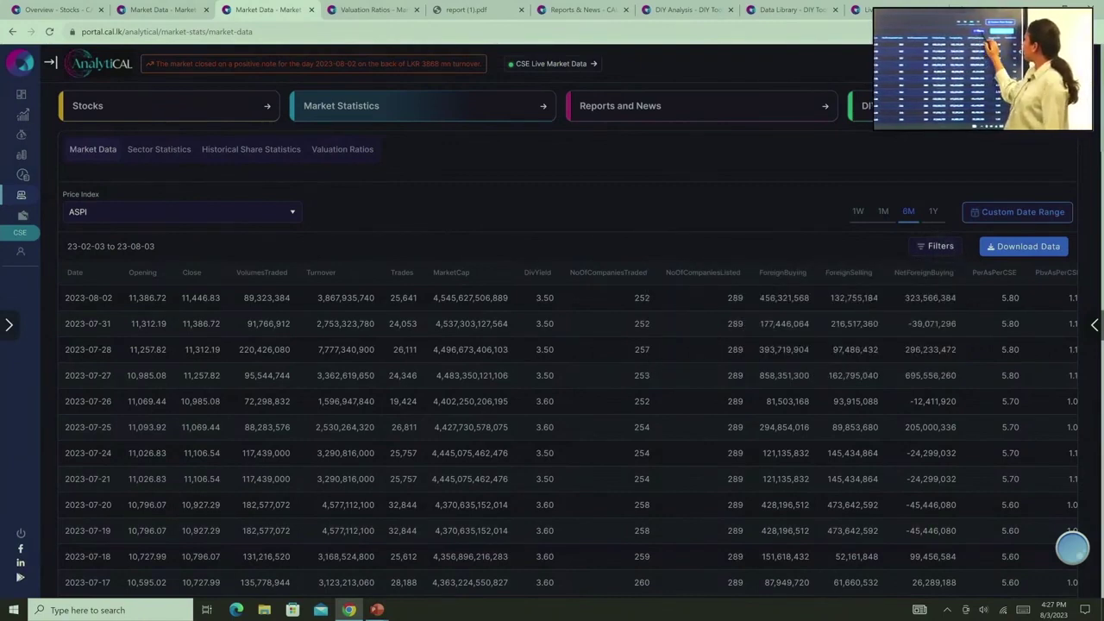
{"action": "left_click", "coordinate": [938, 246]}
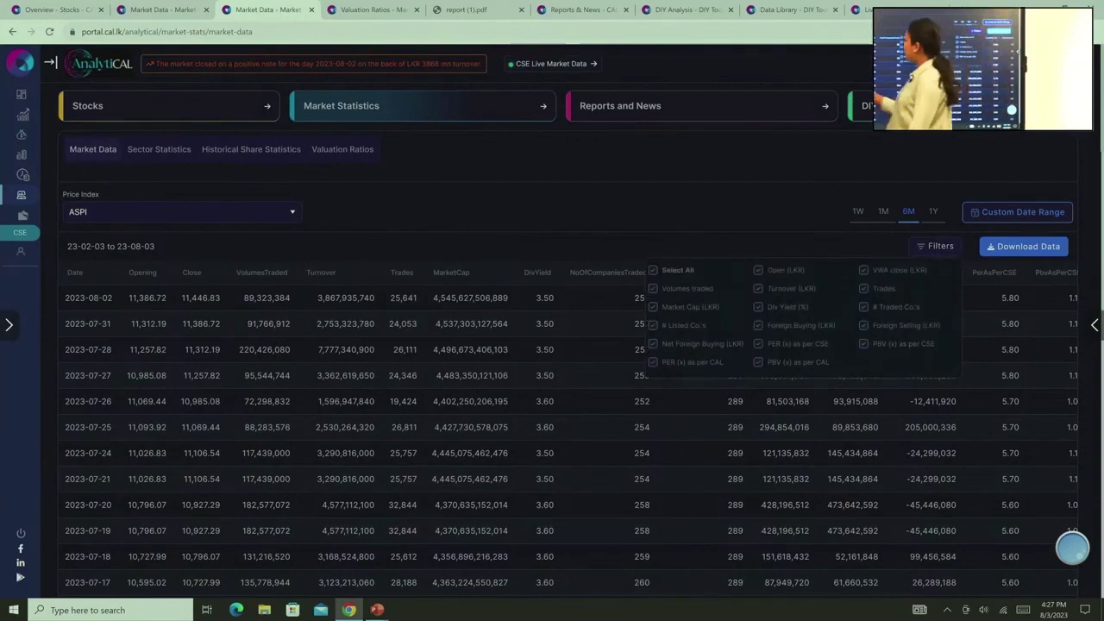
{"action": "left_click", "coordinate": [334, 274]}
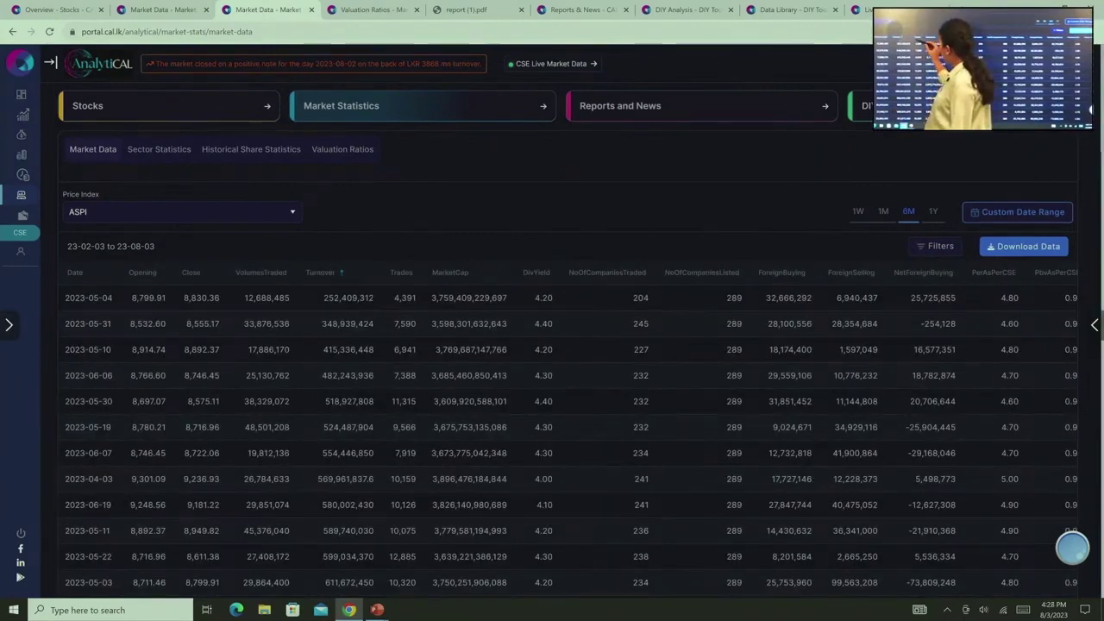
{"action": "left_click", "coordinate": [321, 272]}
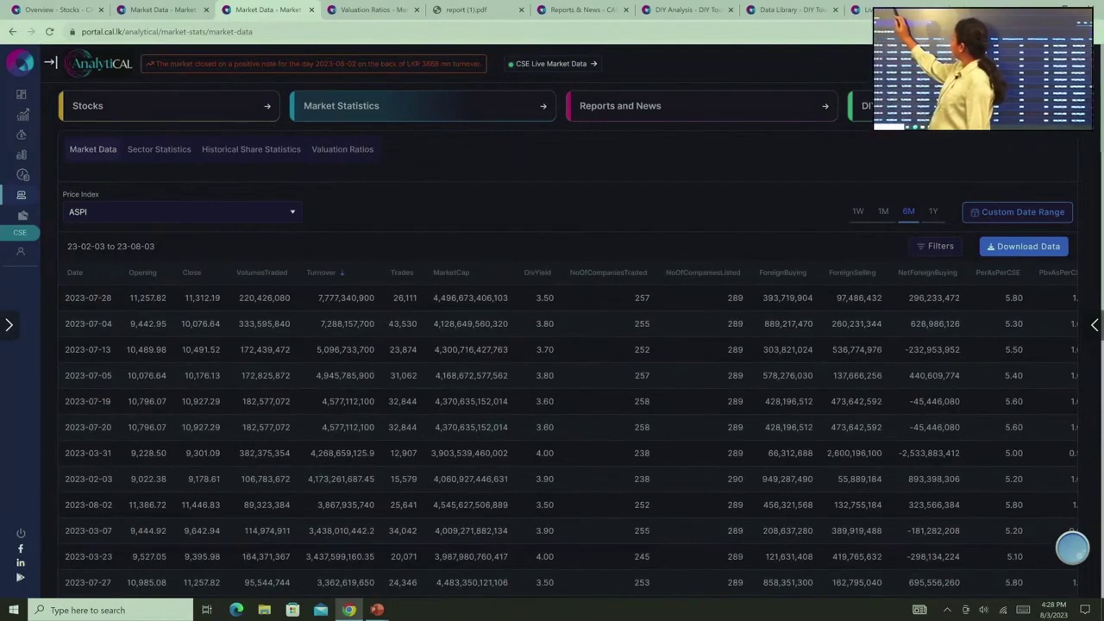
Show the GICS Sector Statistics for BANKS over 6M and go to page 5 of the records.
{"action": "left_click", "coordinate": [159, 149]}
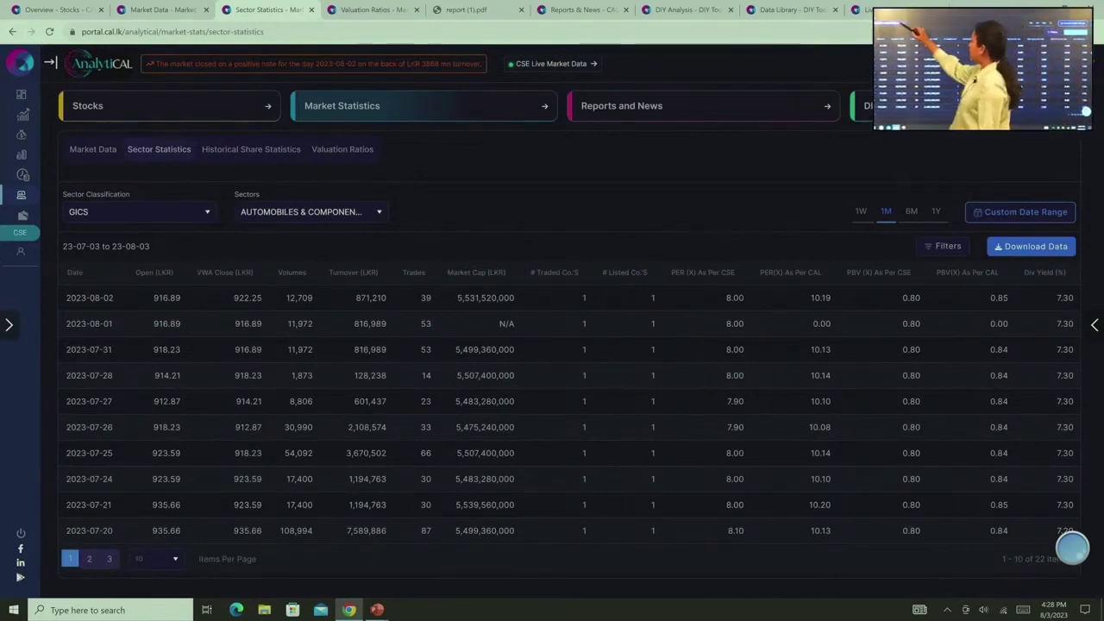
{"action": "left_click", "coordinate": [367, 212]}
{"action": "left_click", "coordinate": [255, 293]}
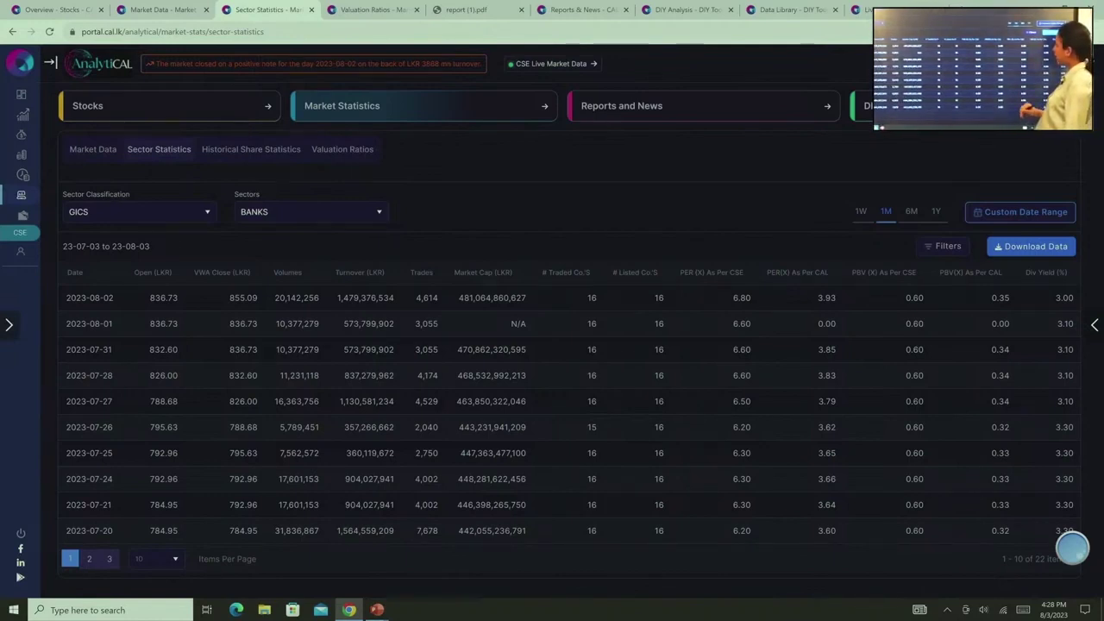
{"action": "left_click", "coordinate": [910, 211]}
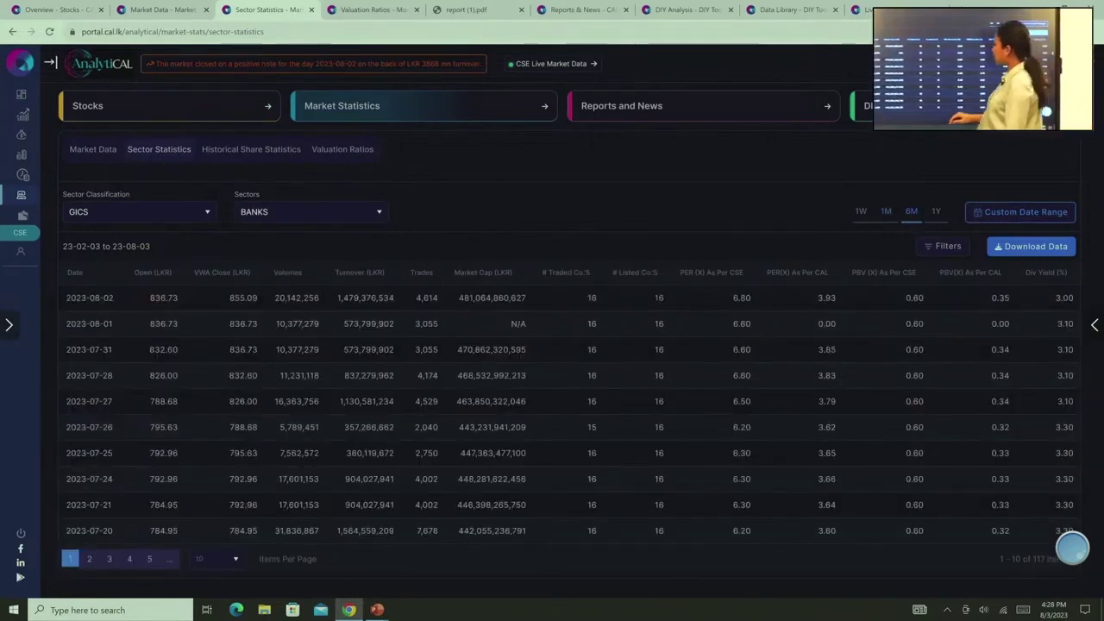
{"action": "left_click", "coordinate": [153, 559]}
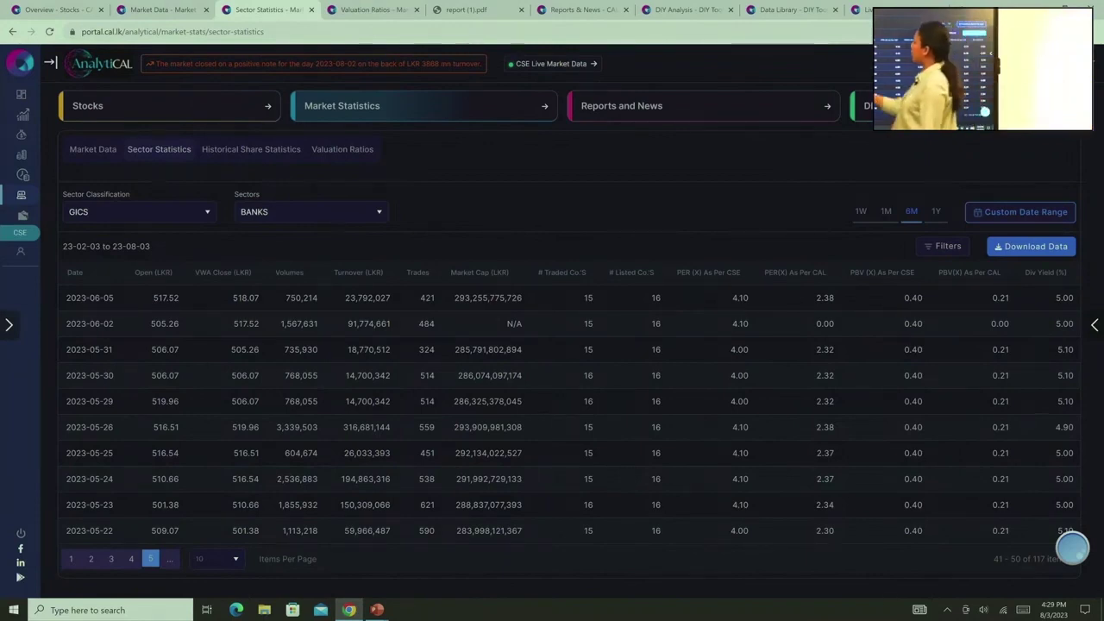
Switch the sector statistics to the CONSUMER DURABLES & APPAREL sector.
{"action": "left_click", "coordinate": [379, 212]}
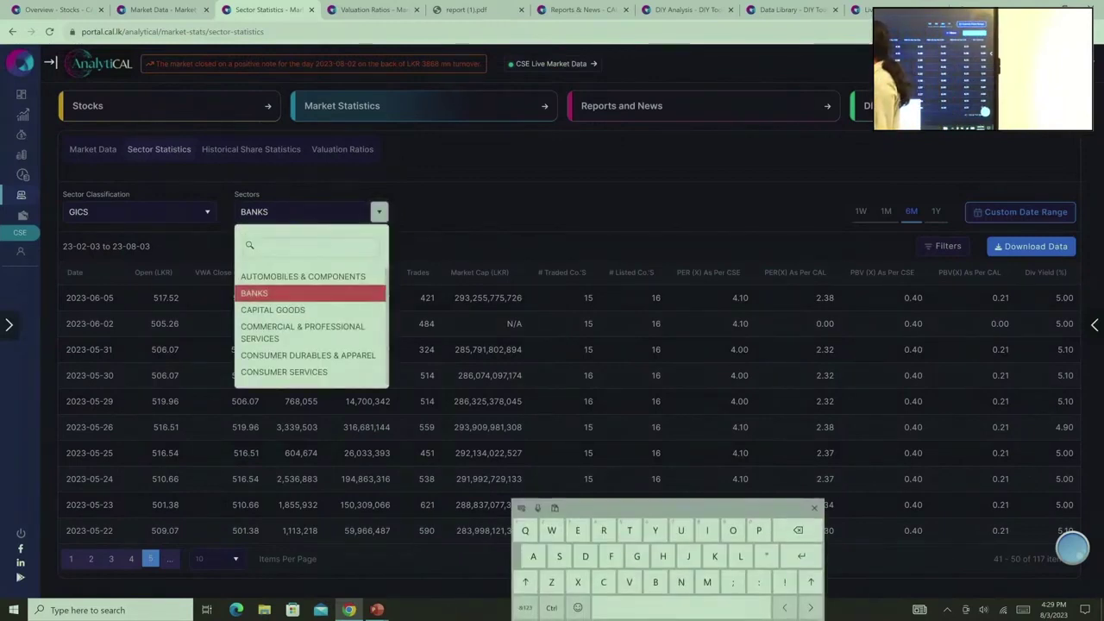
{"action": "scroll", "coordinate": [310, 328], "scroll_direction": "down", "scroll_amount": 2}
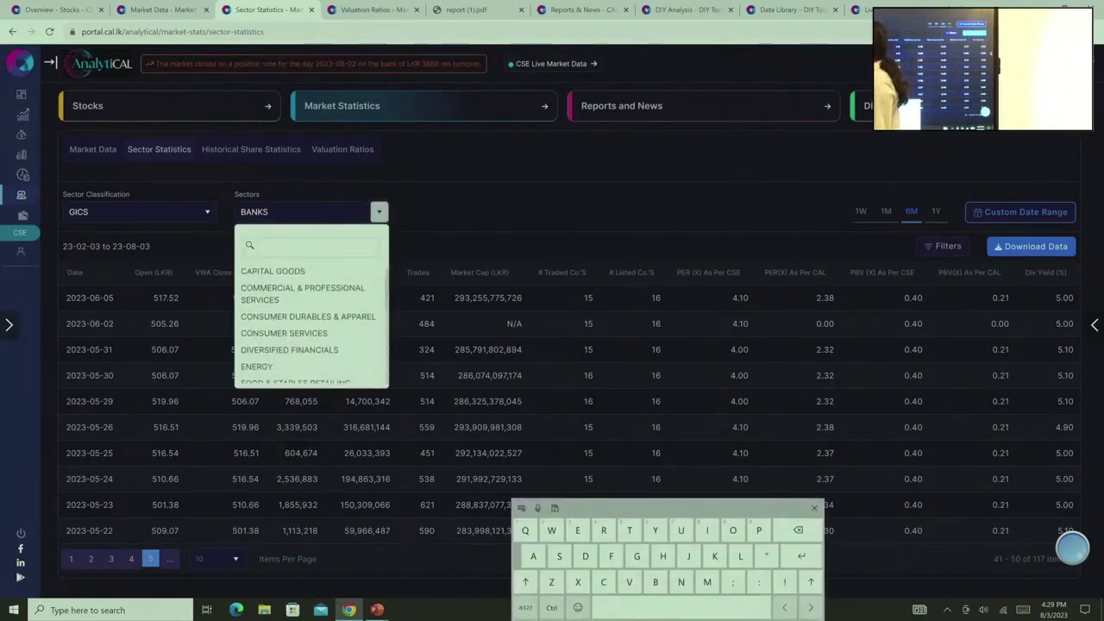
{"action": "left_click", "coordinate": [308, 316]}
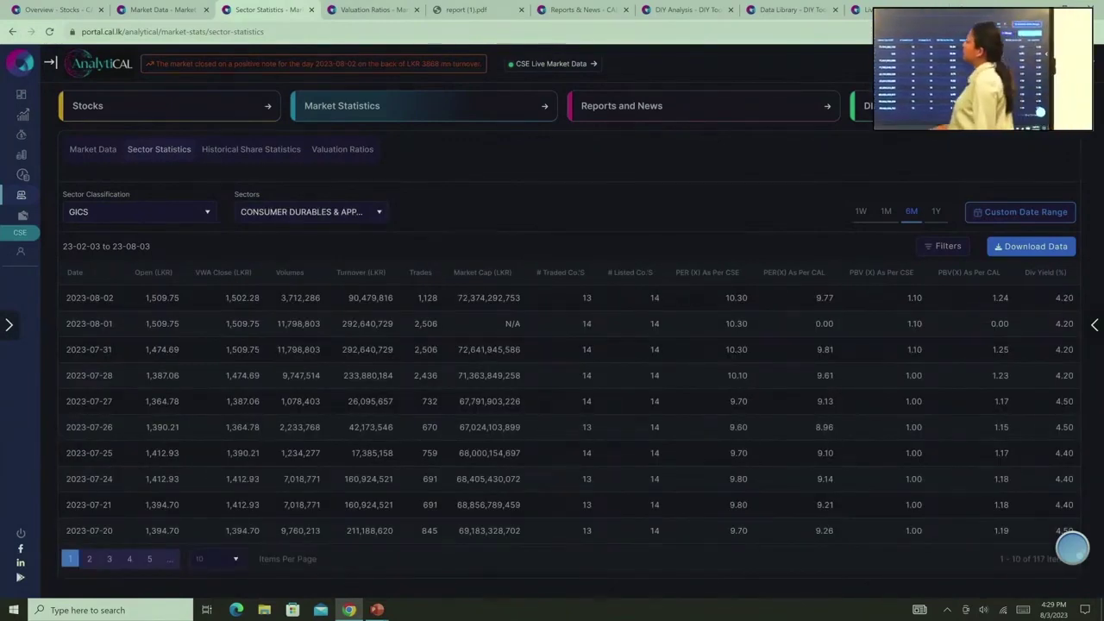
Show the Historical Share Statistics for ACCESS ENGINEERING PLC.
{"action": "left_click", "coordinate": [251, 149]}
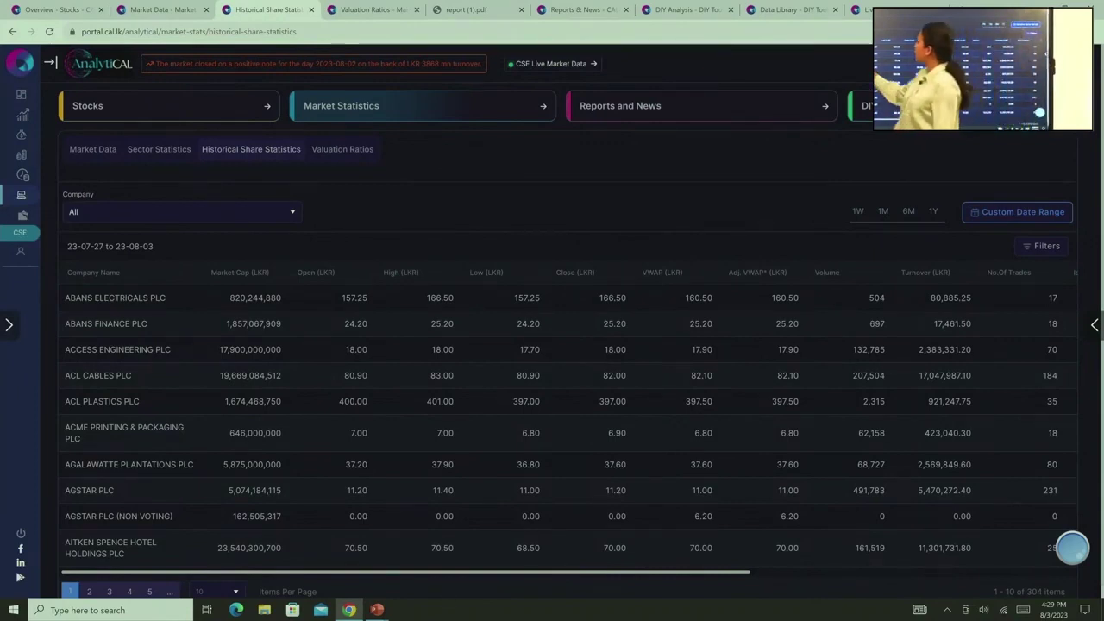
{"action": "left_click", "coordinate": [292, 212]}
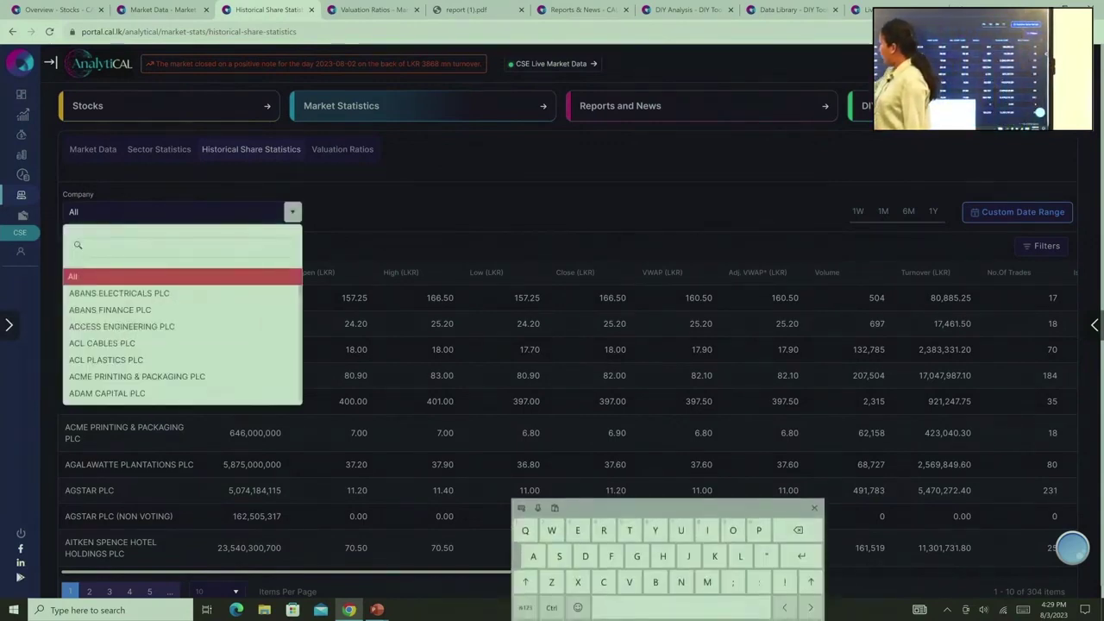
{"action": "left_click", "coordinate": [122, 326]}
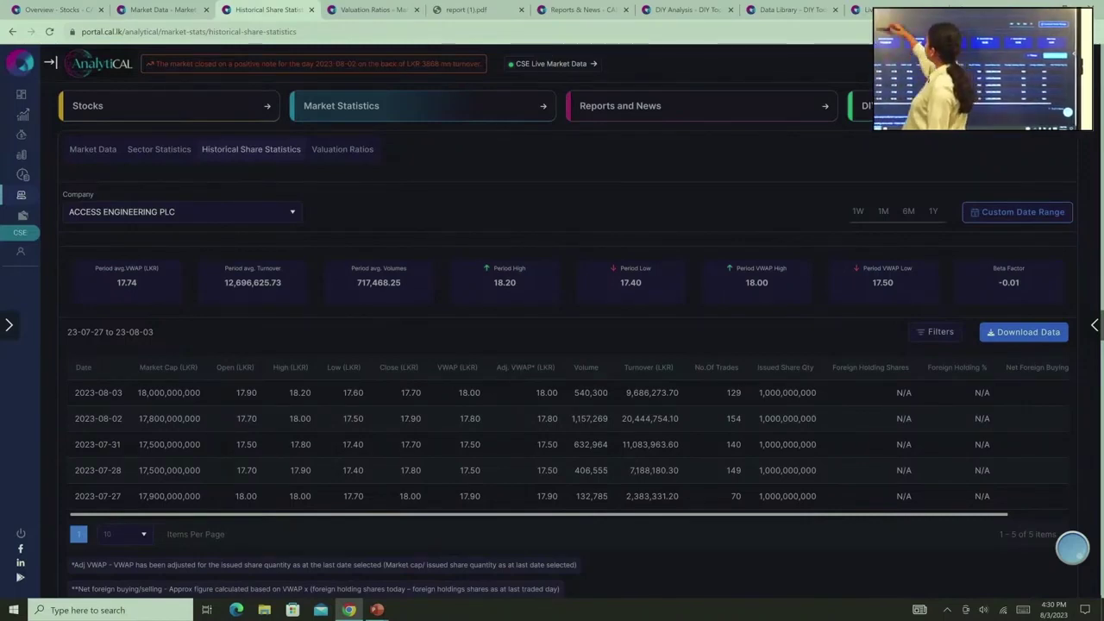
Examine the market-wide Valuation Ratios table, covering its companies and the columns up to the 5 Year Low.
{"action": "left_click", "coordinate": [342, 148]}
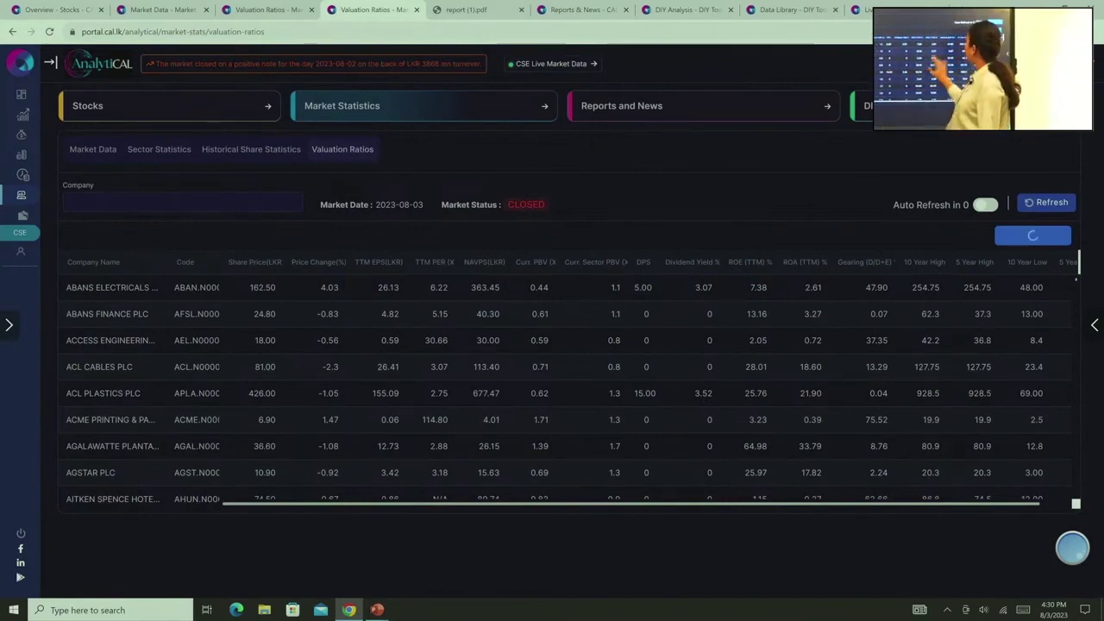
{"action": "scroll", "coordinate": [569, 388], "scroll_direction": "right", "scroll_amount": 1}
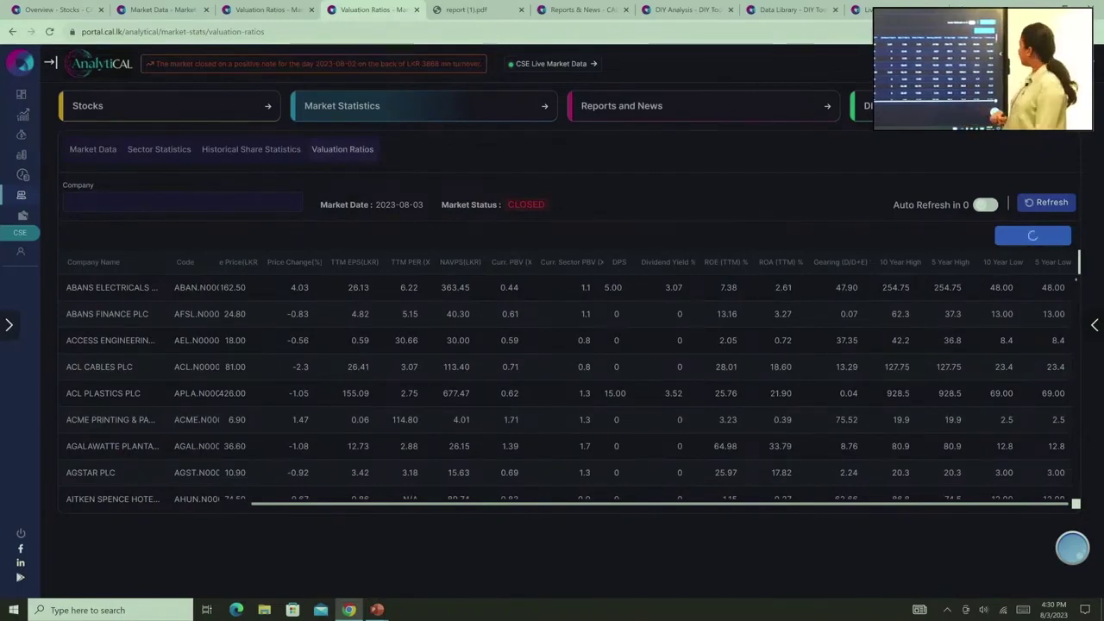
{"action": "scroll", "coordinate": [566, 393], "scroll_direction": "down", "scroll_amount": 1}
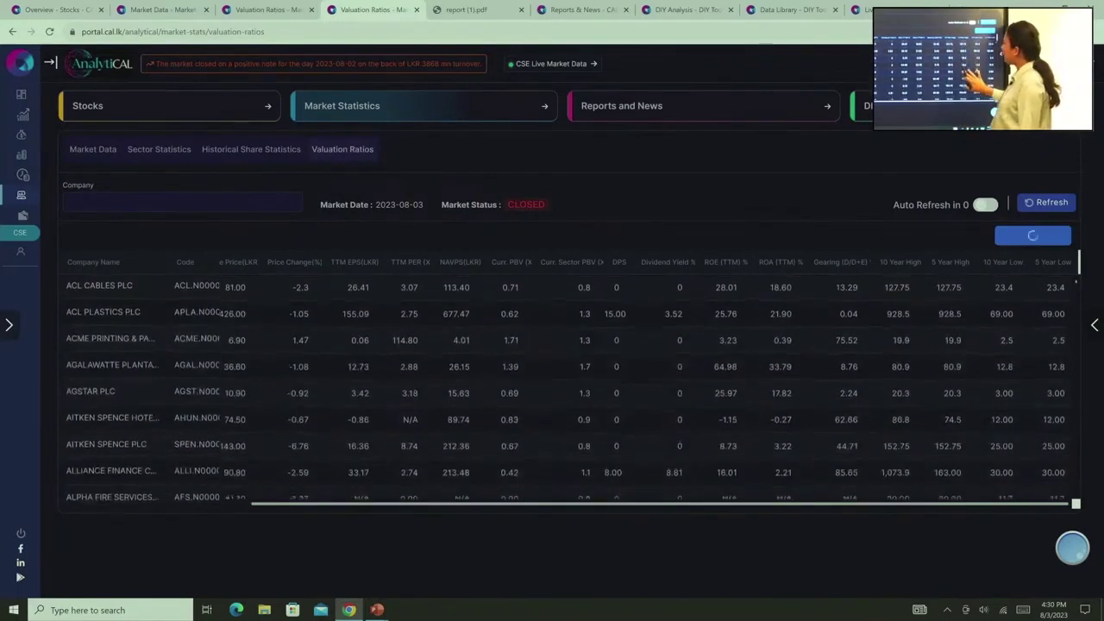
{"action": "scroll", "coordinate": [566, 394], "scroll_direction": "up", "scroll_amount": 1}
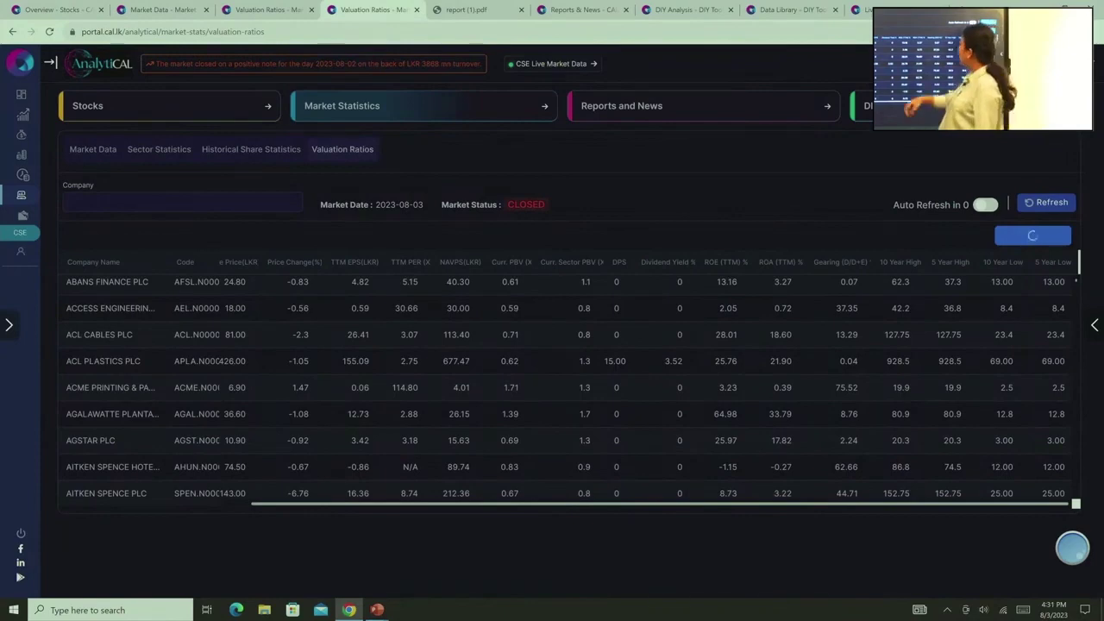
Examine the company ratio tables on the opening pages of report (1).pdf and return to the Valuation Ratios page.
{"action": "left_click", "coordinate": [467, 10]}
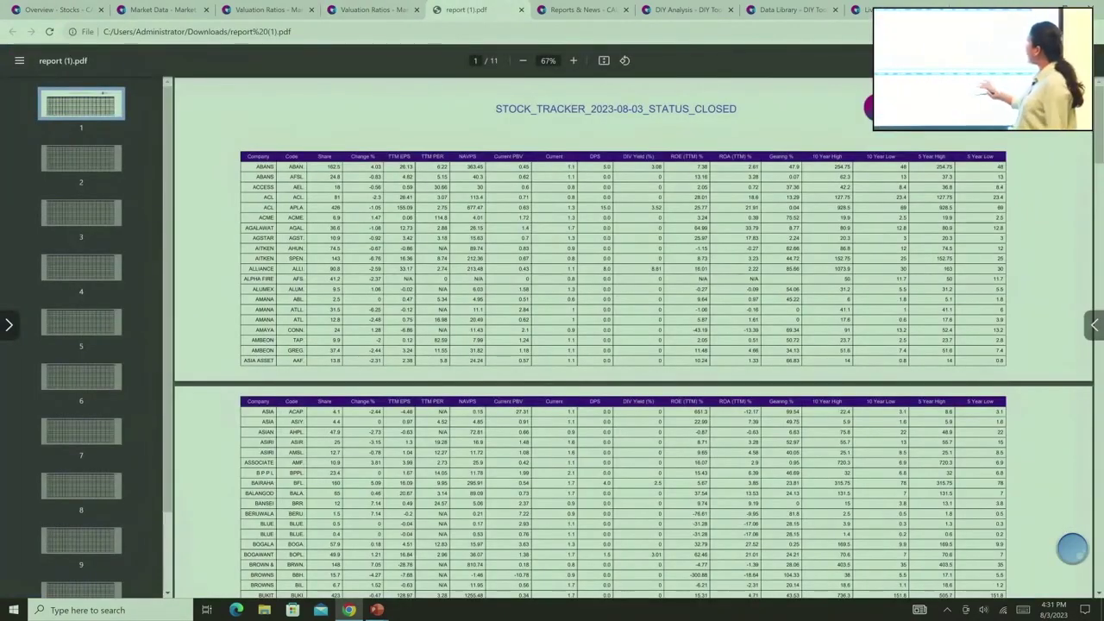
{"action": "scroll", "coordinate": [604, 345], "scroll_direction": "down", "scroll_amount": 5}
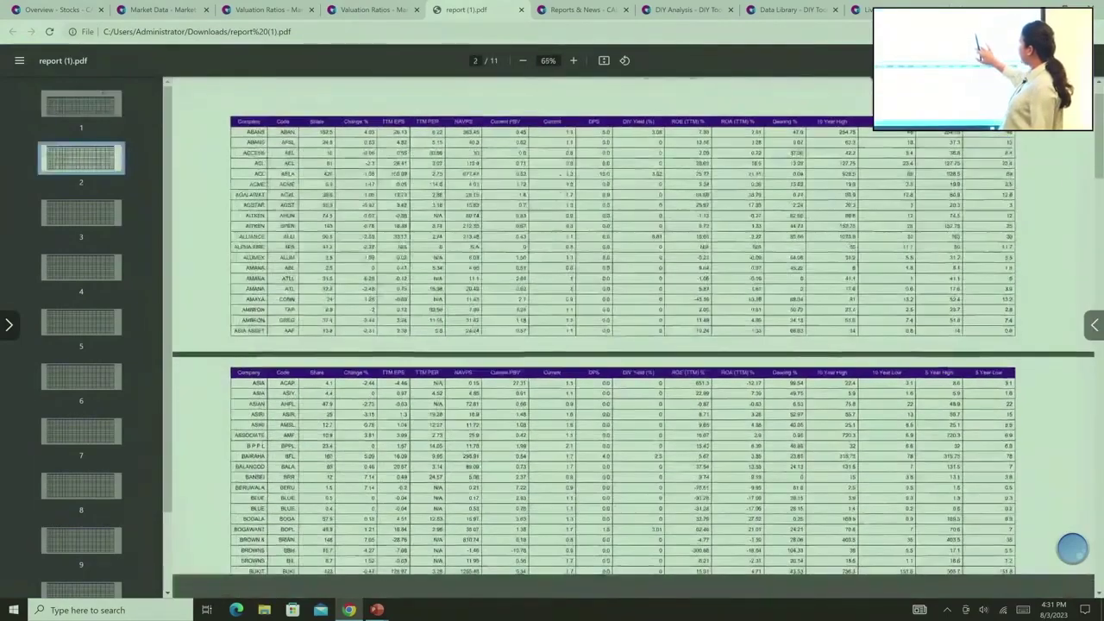
{"action": "scroll", "coordinate": [604, 345], "scroll_direction": "down", "scroll_amount": 1, "text": "ctrl"}
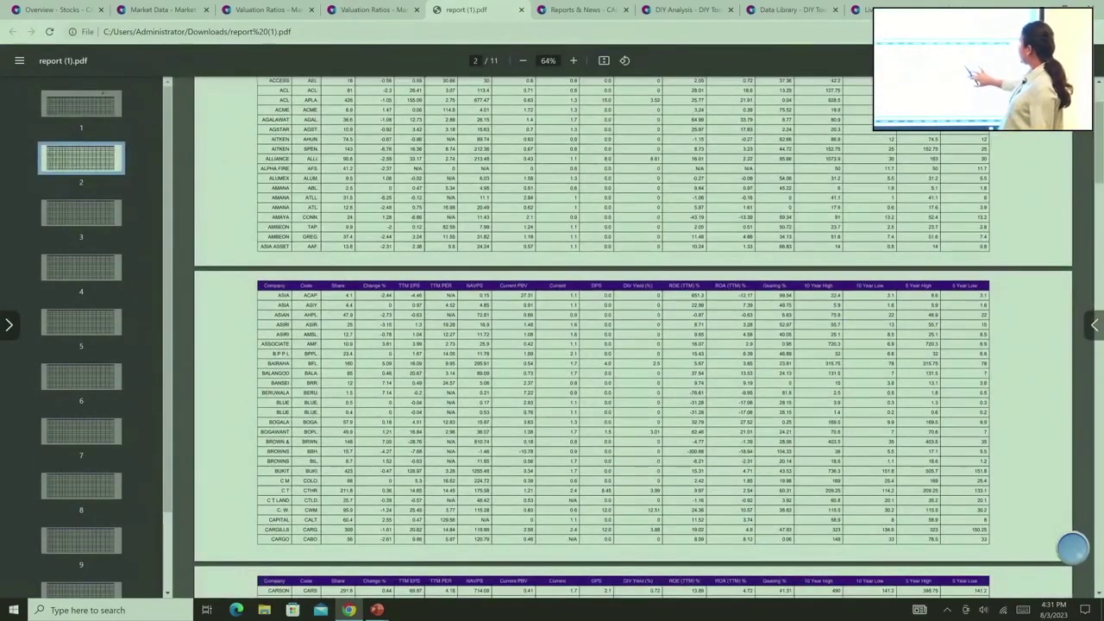
{"action": "scroll", "coordinate": [633, 338], "scroll_direction": "down", "scroll_amount": 1}
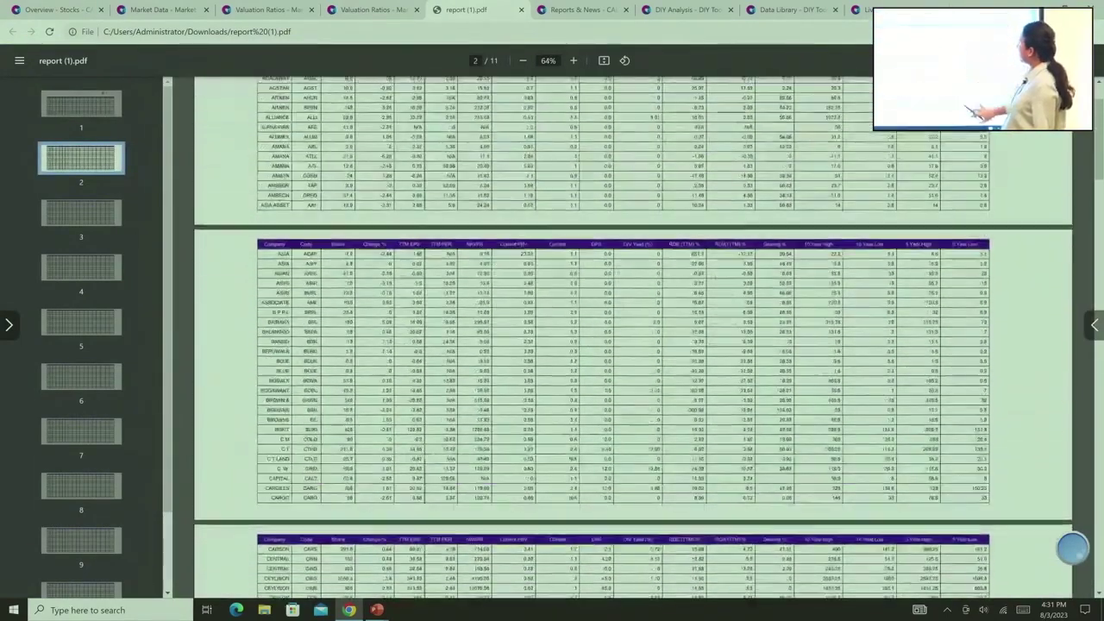
{"action": "scroll", "coordinate": [633, 338], "scroll_direction": "up", "scroll_amount": 4}
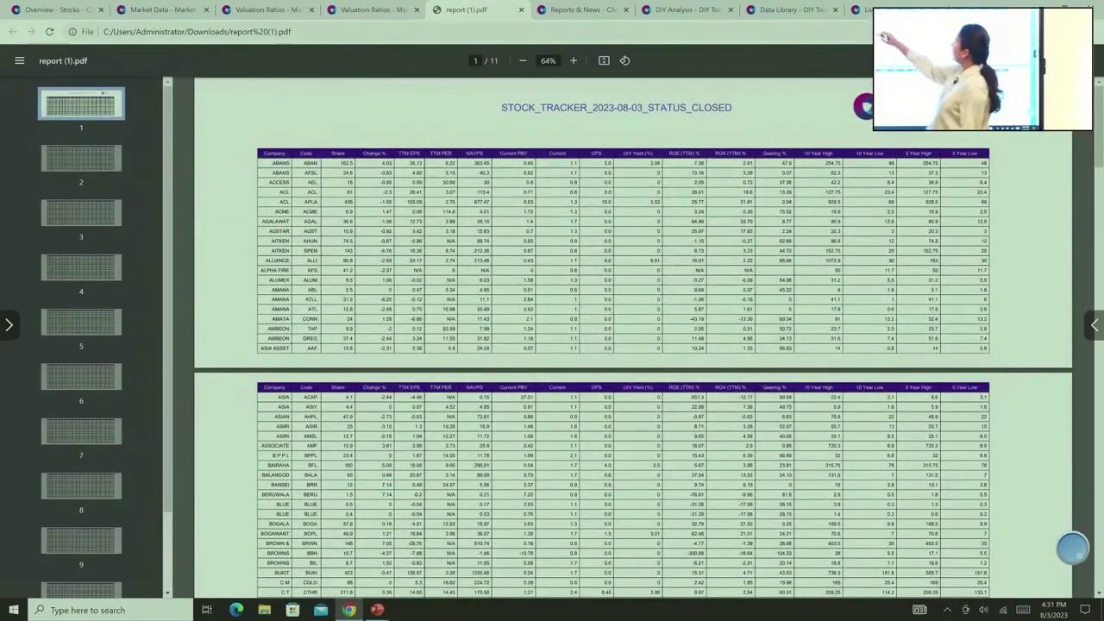
{"action": "left_click", "coordinate": [373, 10]}
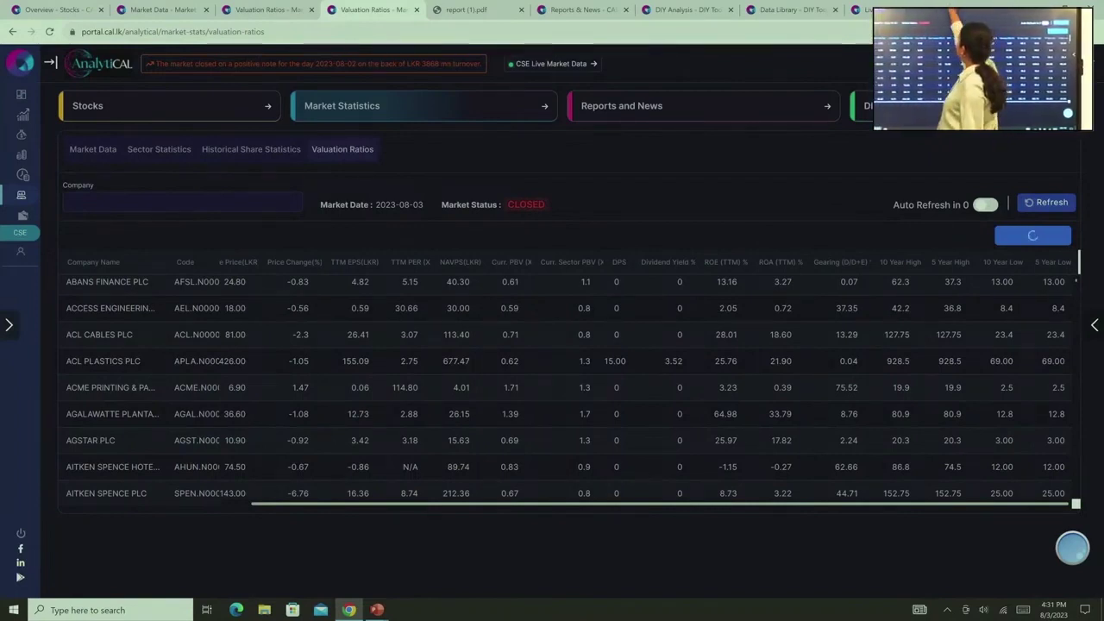
Show the Reports and News page with its advanced filters and set the publication start date to 06/01/2022.
{"action": "left_click", "coordinate": [577, 9]}
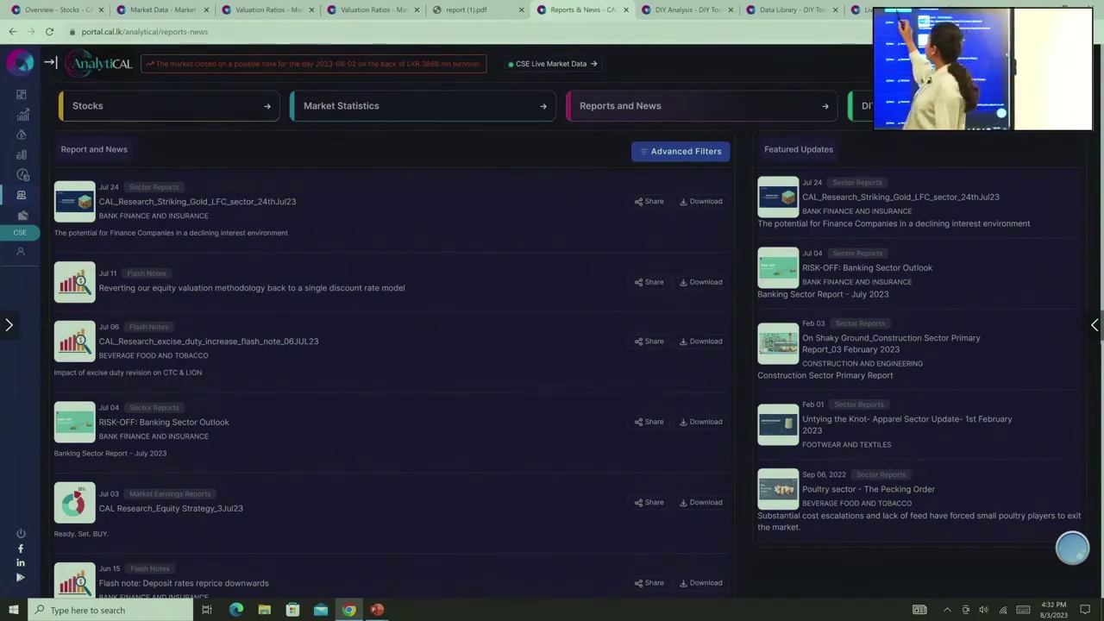
{"action": "left_click", "coordinate": [680, 152]}
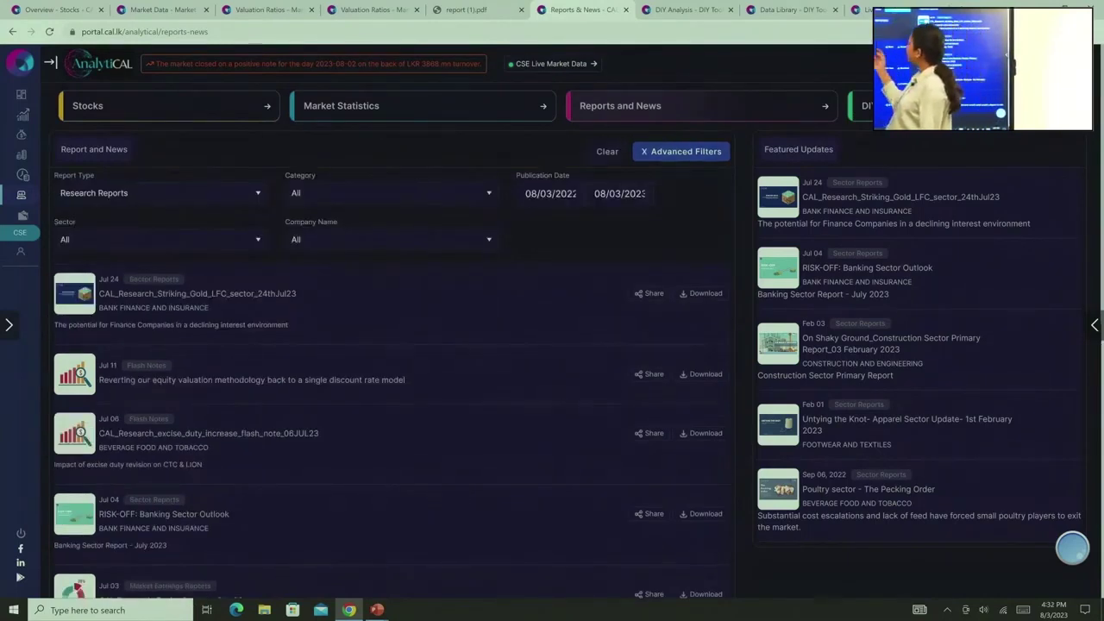
{"action": "left_click", "coordinate": [552, 195]}
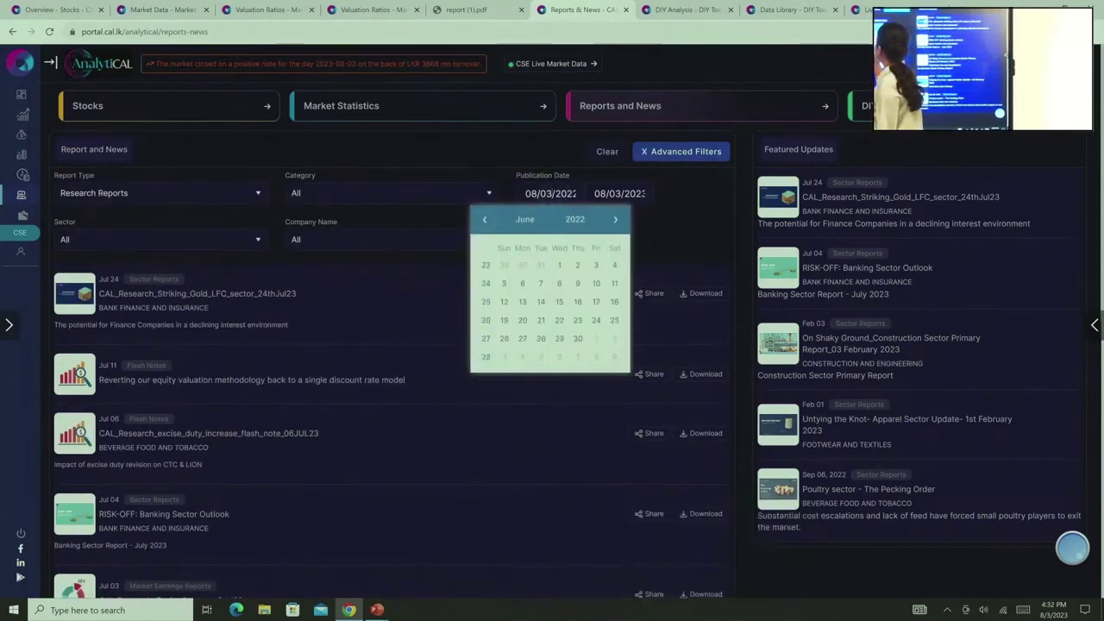
{"action": "left_click", "coordinate": [522, 265]}
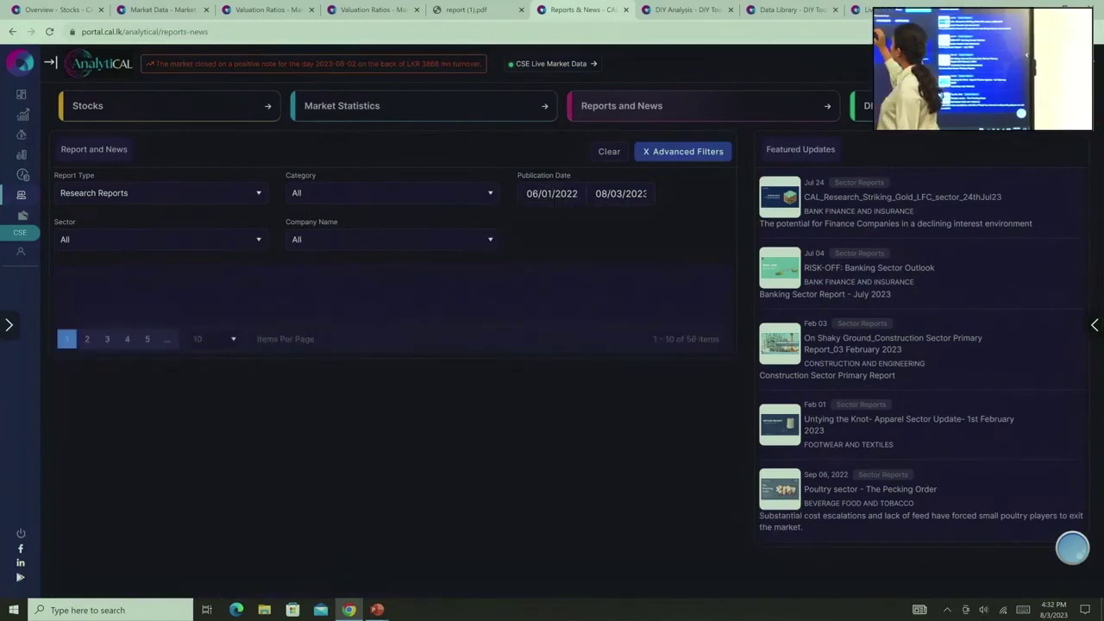
Filter the research reports by the Sector Reports category and look through the list.
{"action": "left_click", "coordinate": [490, 194]}
{"action": "left_click", "coordinate": [321, 268]}
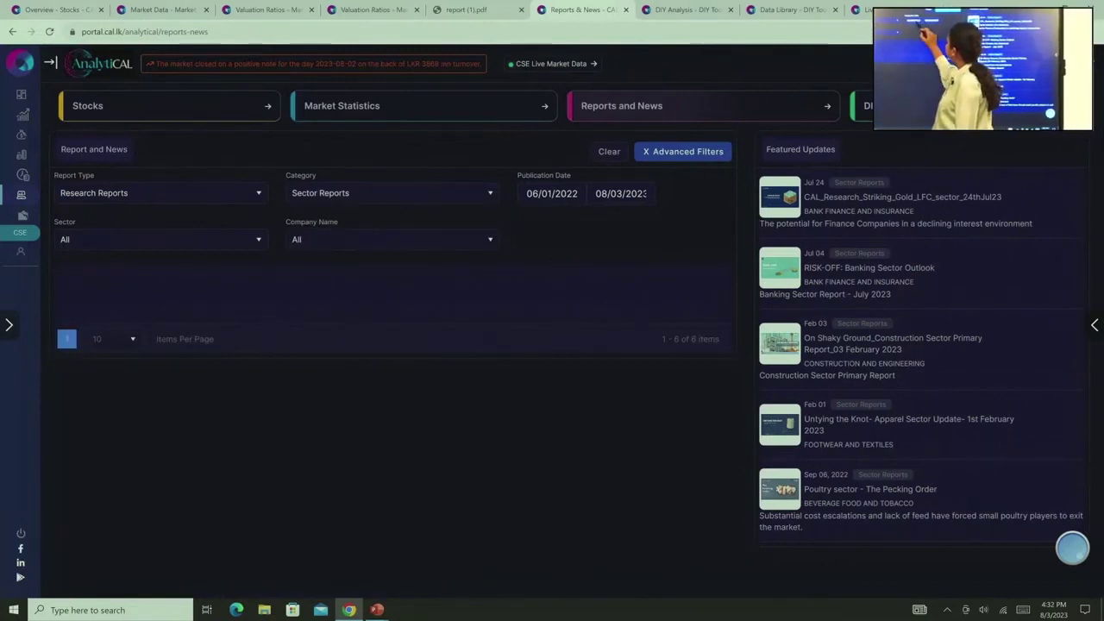
{"action": "left_click", "coordinate": [562, 197]}
{"action": "left_click", "coordinate": [686, 226]}
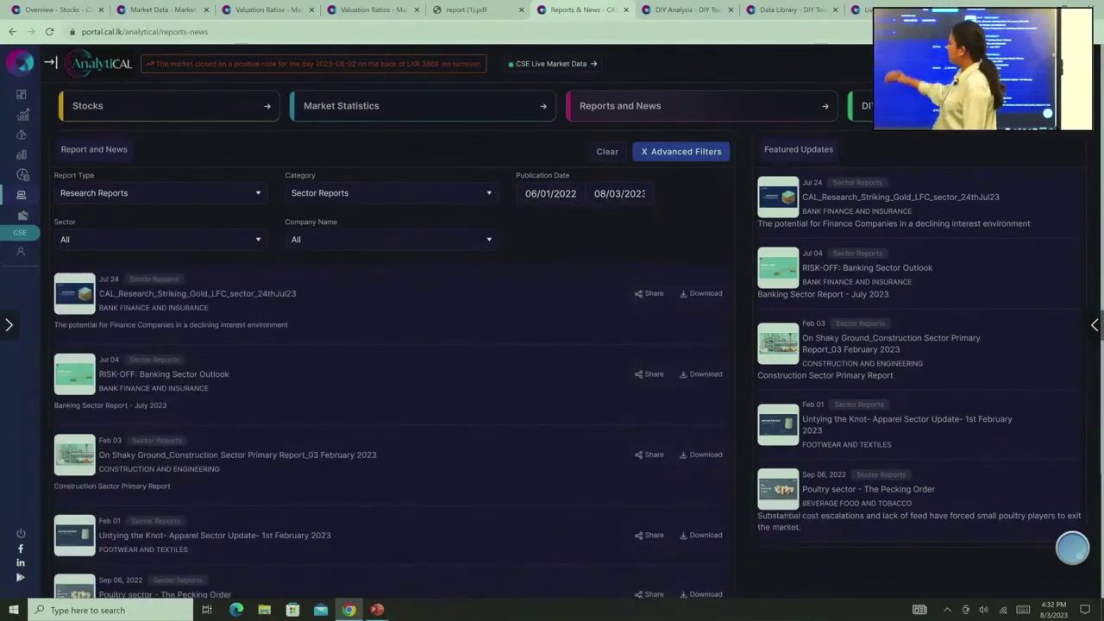
{"action": "scroll", "coordinate": [388, 388], "scroll_direction": "down", "scroll_amount": 1}
{"action": "scroll", "coordinate": [388, 388], "scroll_direction": "up", "scroll_amount": 1}
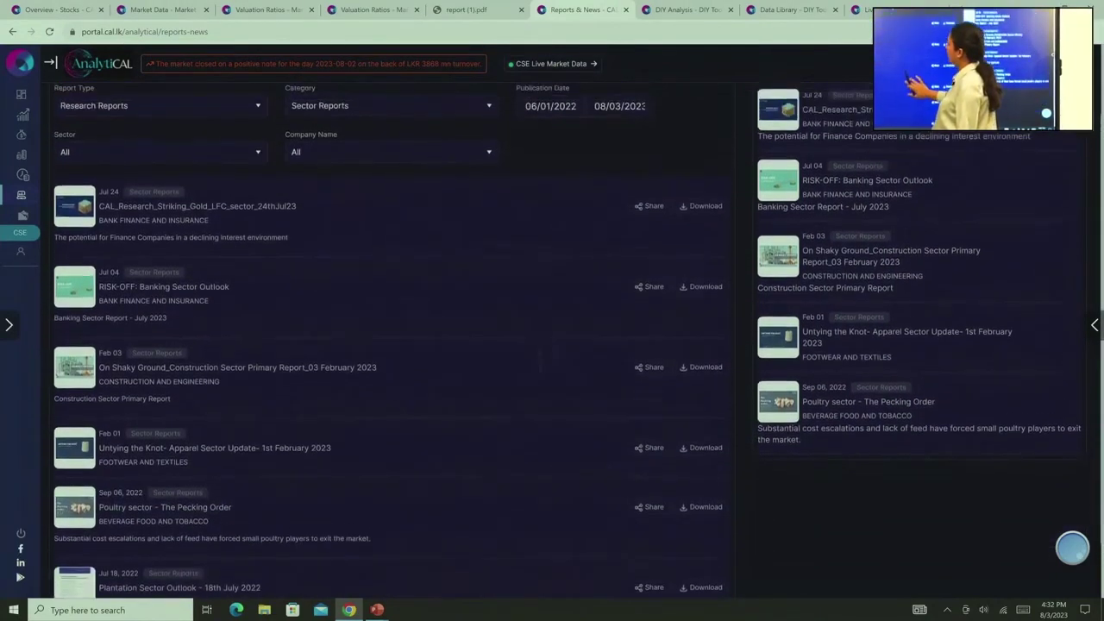
Review the available report categories and clear the filters on the report list.
{"action": "left_click", "coordinate": [488, 174]}
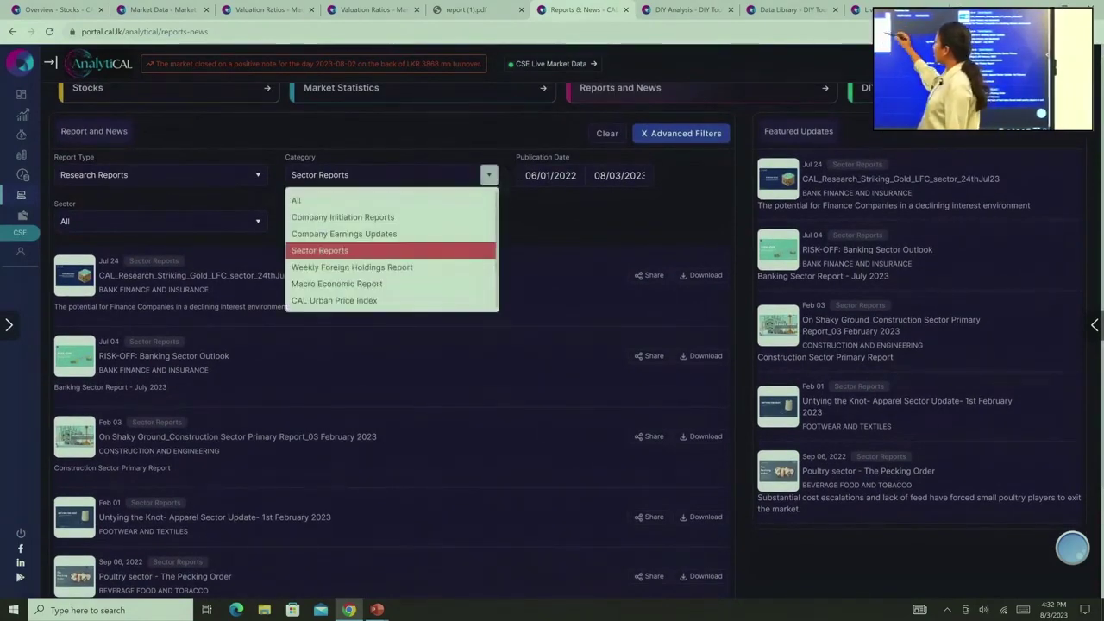
{"action": "left_click", "coordinate": [563, 225]}
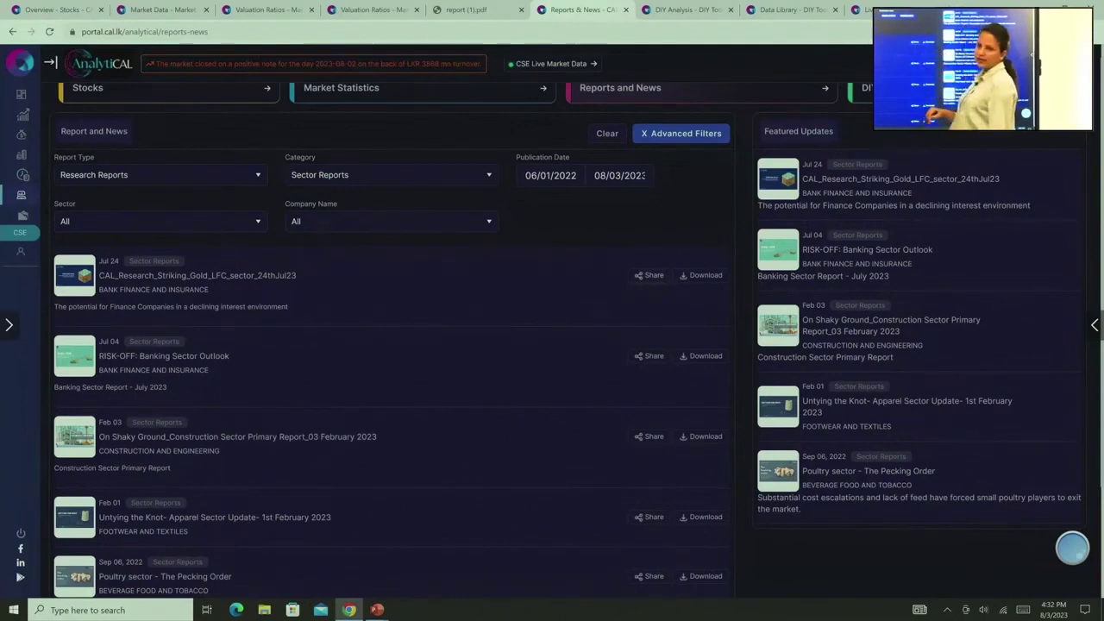
{"action": "scroll", "coordinate": [587, 424], "scroll_direction": "up", "scroll_amount": 1}
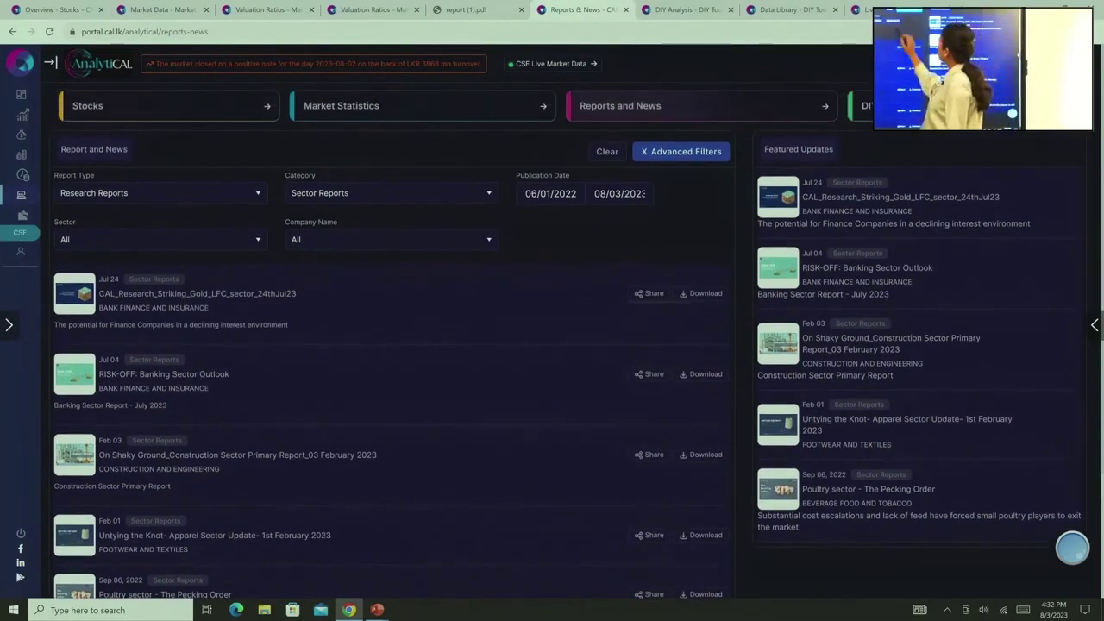
{"action": "left_click", "coordinate": [607, 151]}
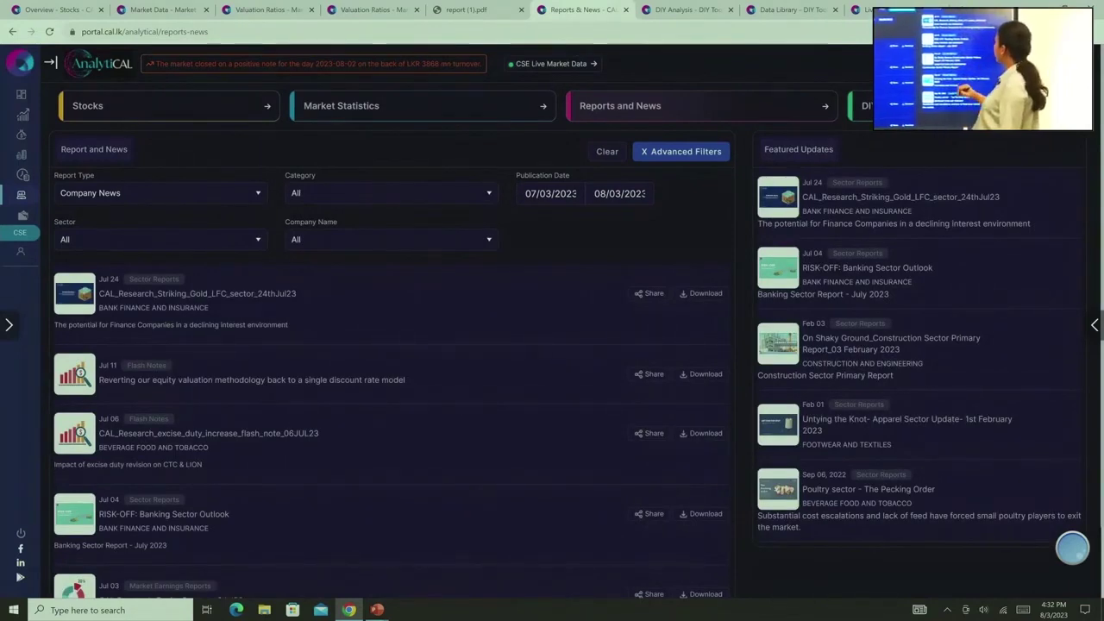
{"action": "left_click", "coordinate": [916, 105]}
{"action": "left_click", "coordinate": [687, 11]}
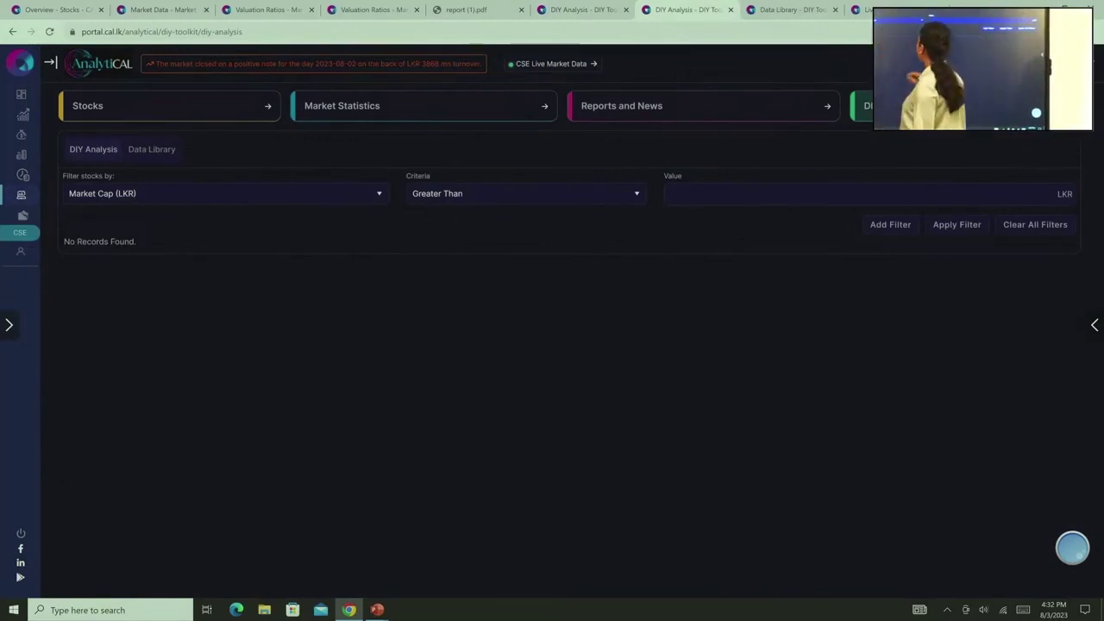
{"action": "left_click", "coordinate": [699, 195]}
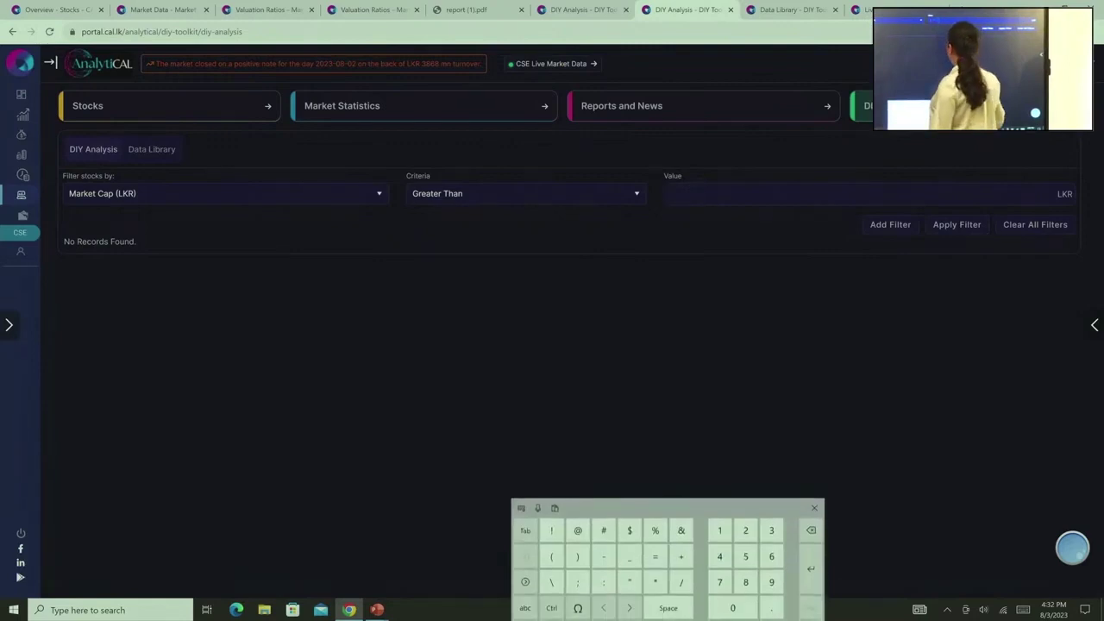
{"action": "type", "text": "50"}
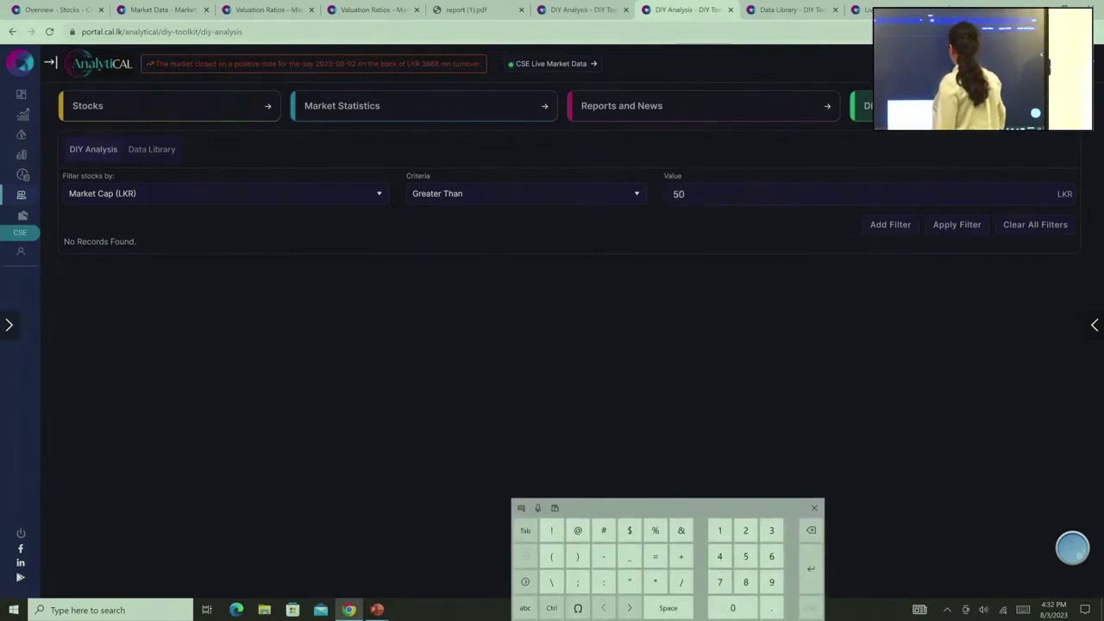
{"action": "type", "text": "000000000"}
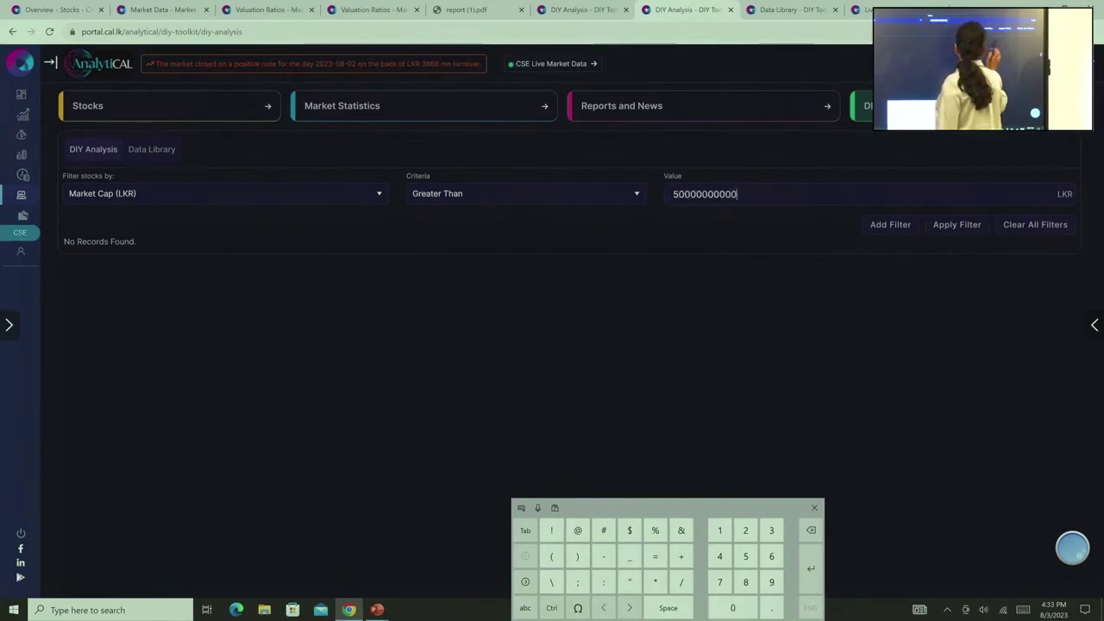
{"action": "left_click", "coordinate": [957, 224]}
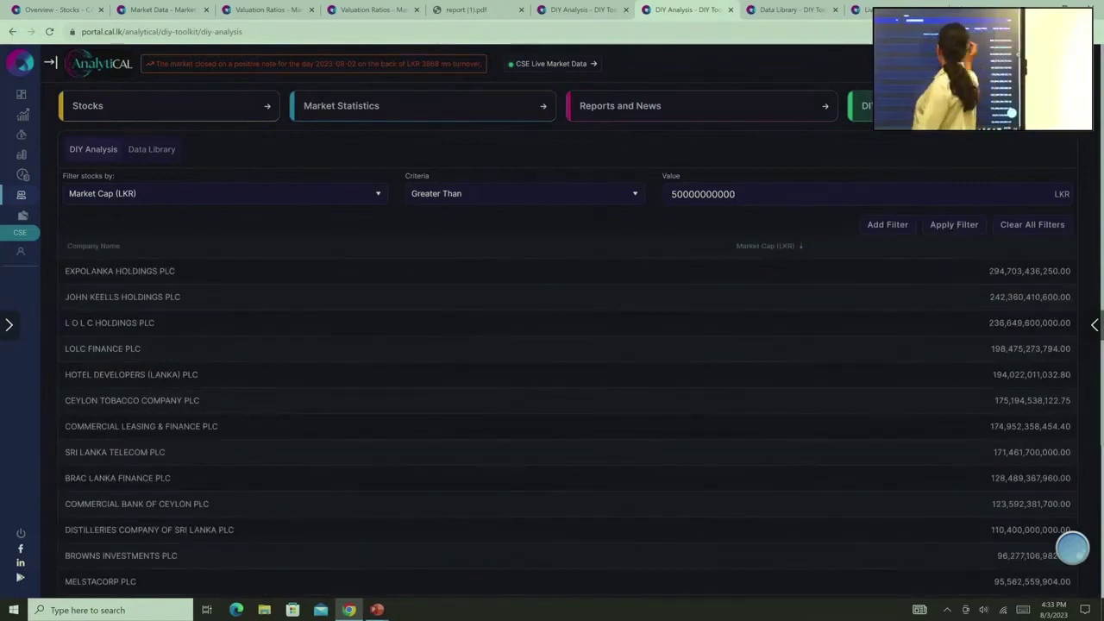
Add a second stock filter for Current PBV (x) less than 1 and apply both filters.
{"action": "left_click", "coordinate": [887, 225]}
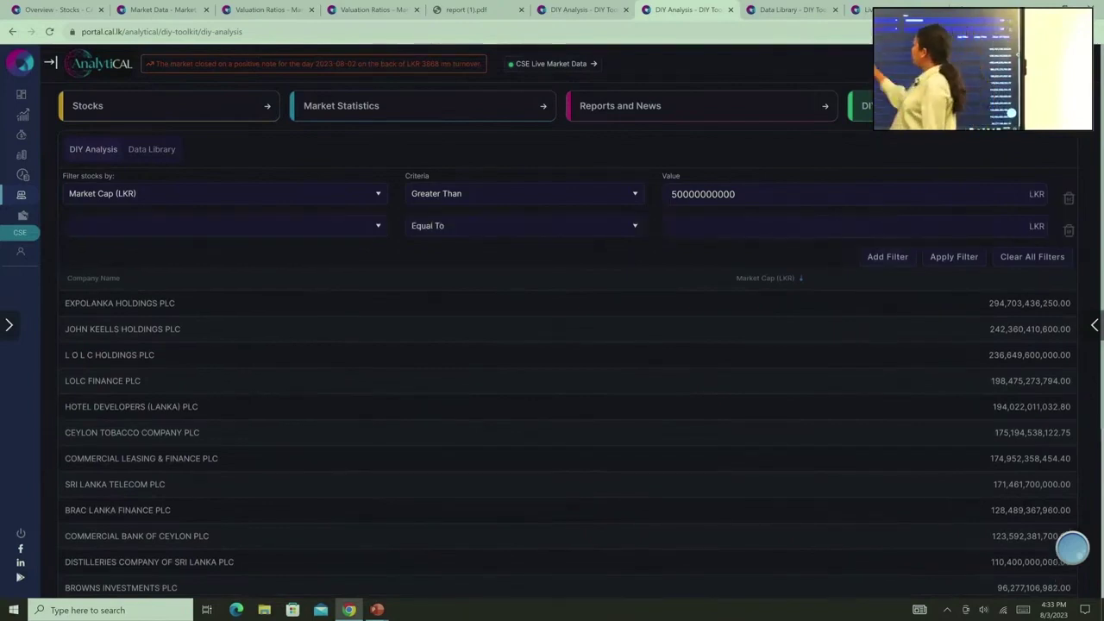
{"action": "left_click", "coordinate": [378, 225]}
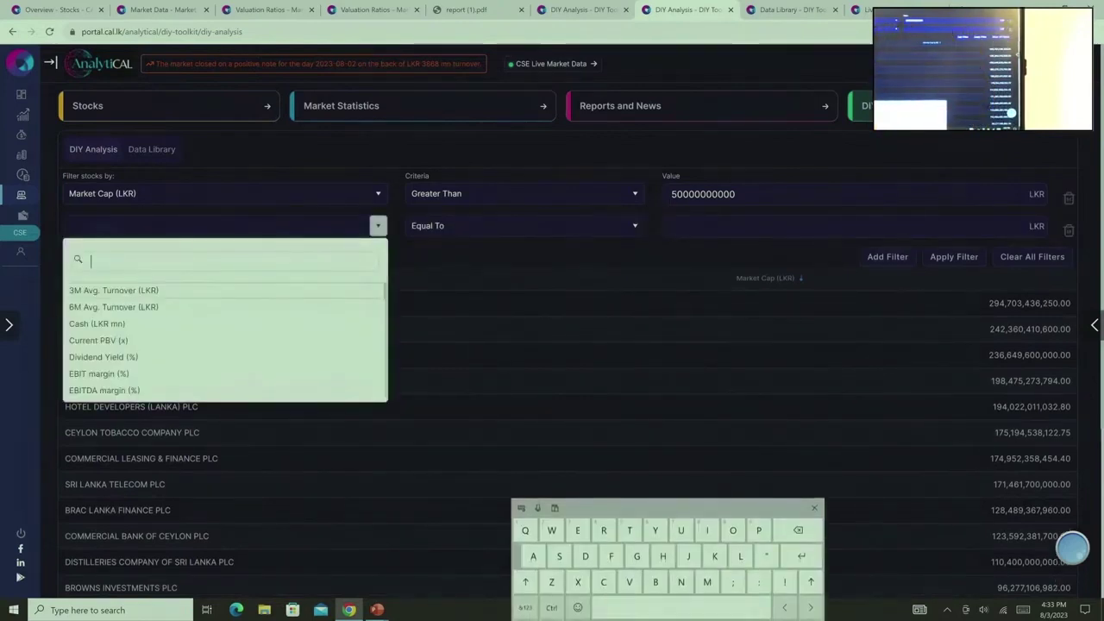
{"action": "left_click", "coordinate": [98, 340]}
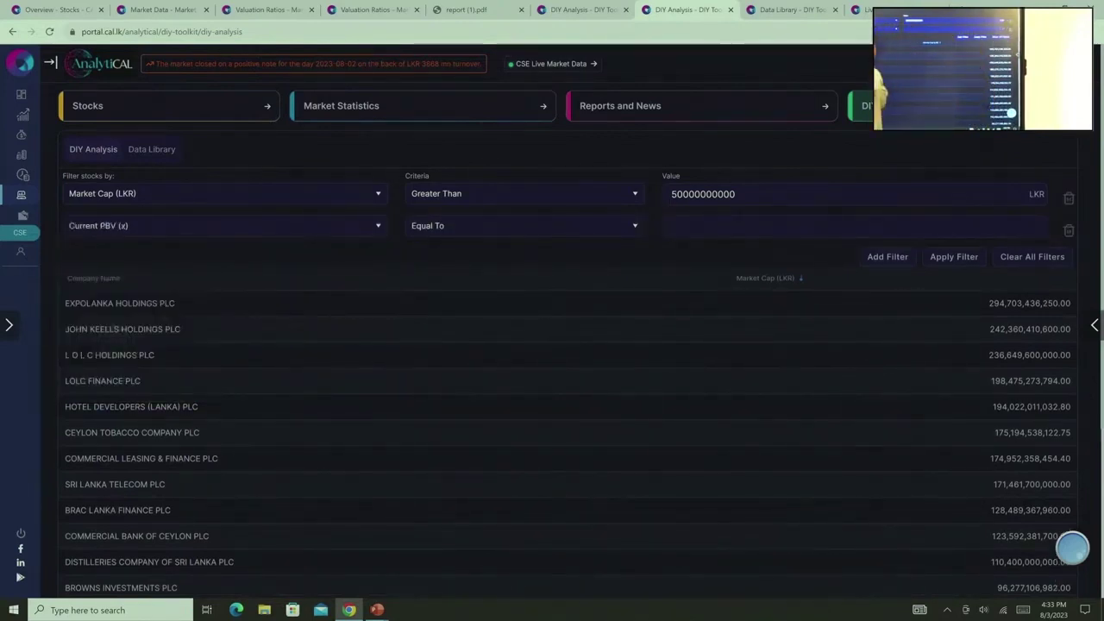
{"action": "left_click", "coordinate": [522, 225]}
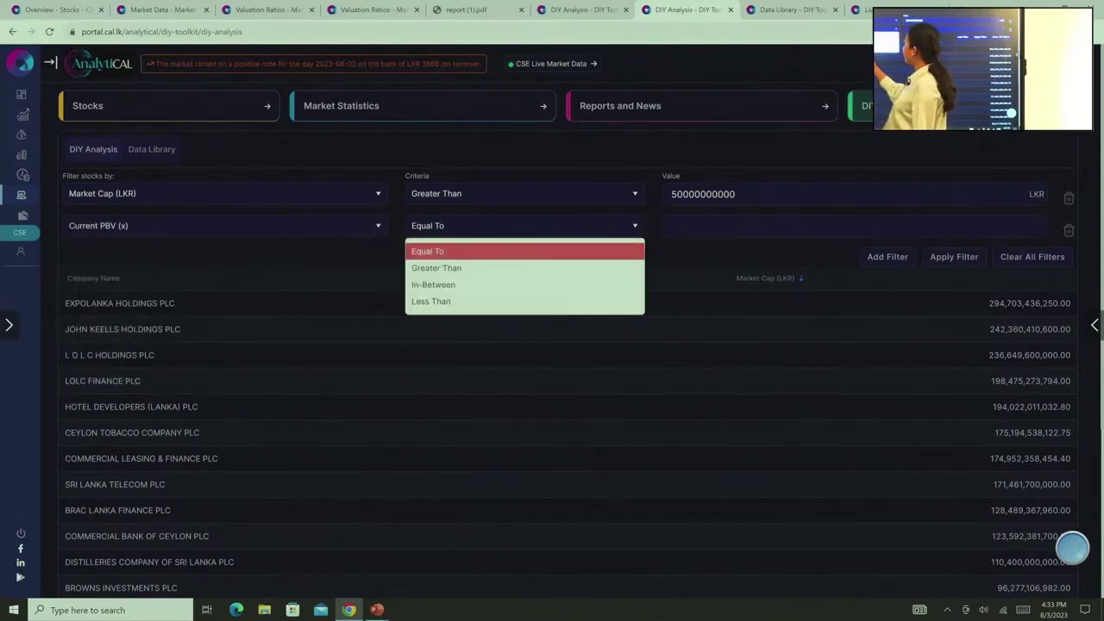
{"action": "left_click", "coordinate": [423, 299]}
{"action": "left_click", "coordinate": [733, 227]}
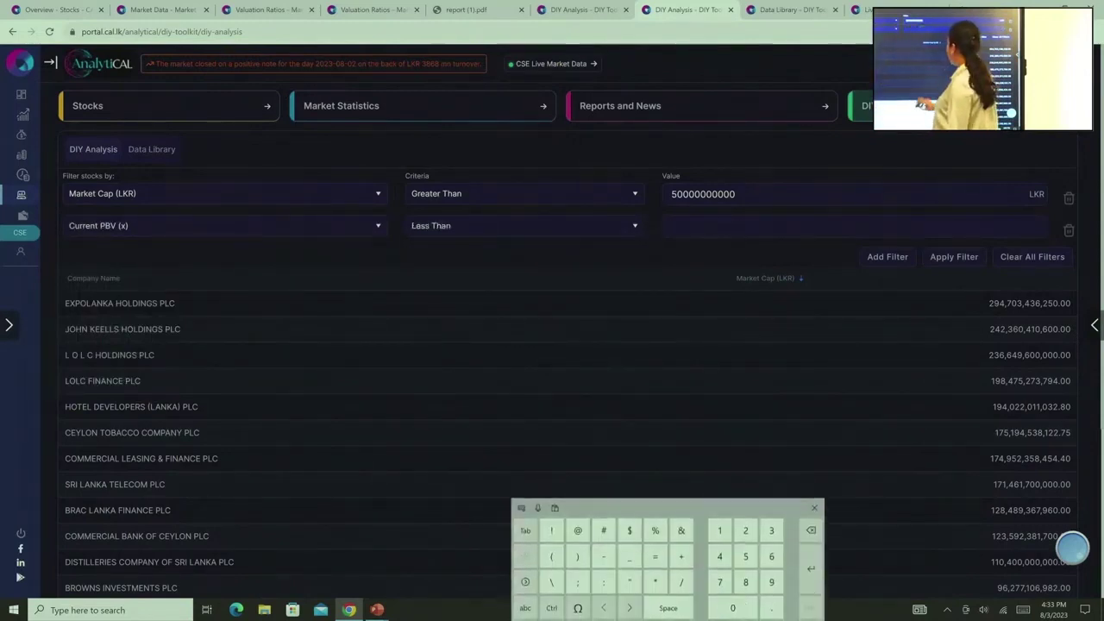
{"action": "type", "text": "1"}
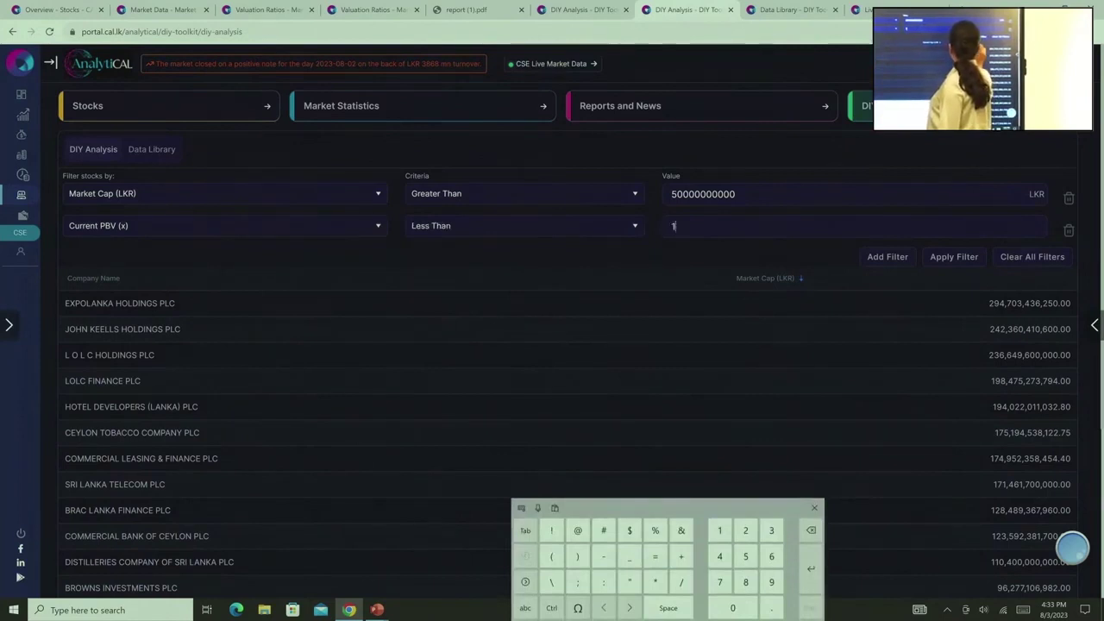
{"action": "left_click", "coordinate": [954, 256]}
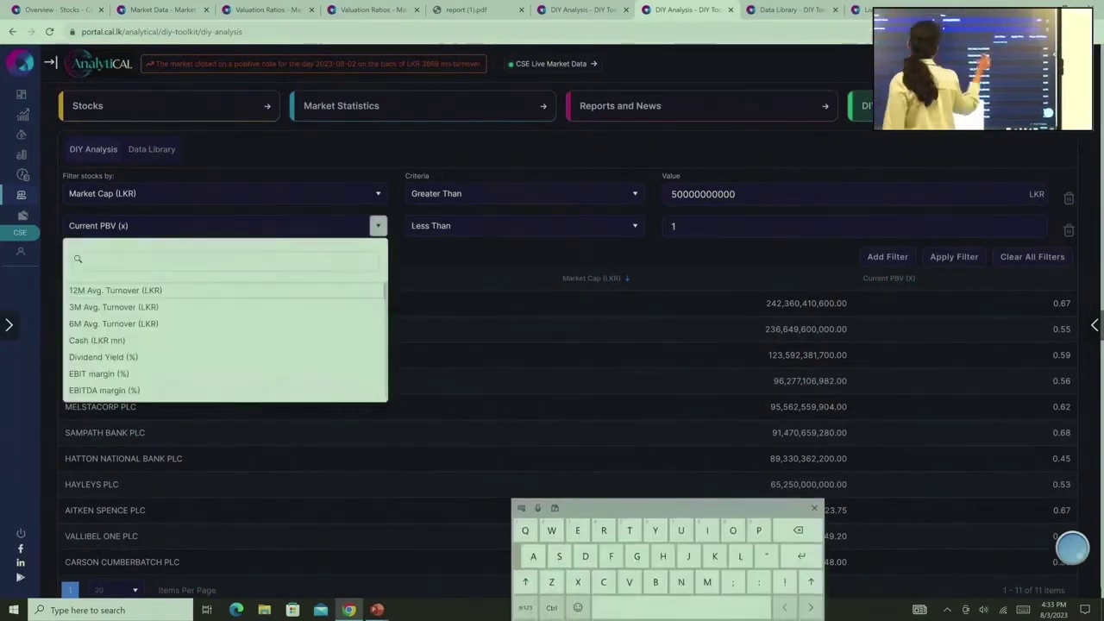
Replace the stock filters with Dividend Yield (%) greater than 6 and look through the matching companies.
{"action": "left_click", "coordinate": [1015, 256]}
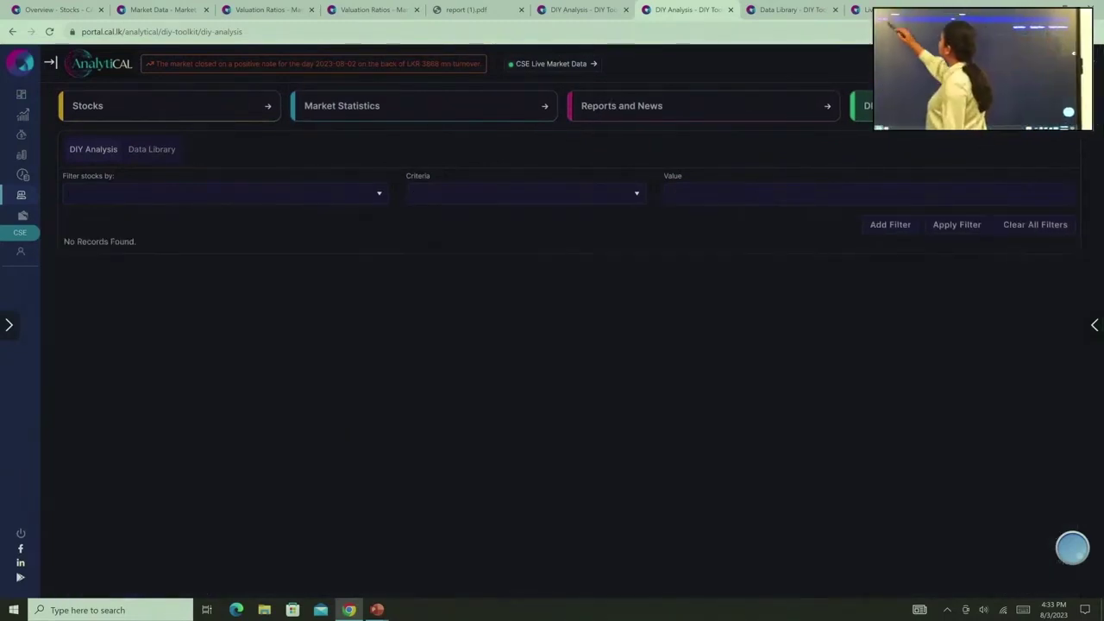
{"action": "left_click", "coordinate": [378, 194]}
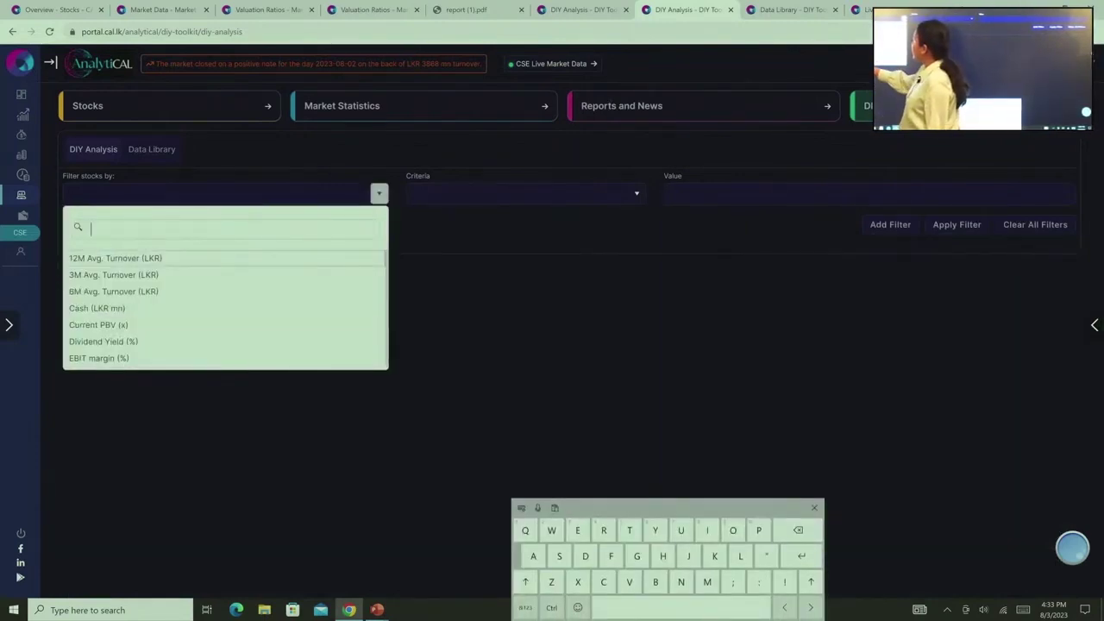
{"action": "left_click", "coordinate": [102, 341]}
{"action": "left_click", "coordinate": [524, 194]}
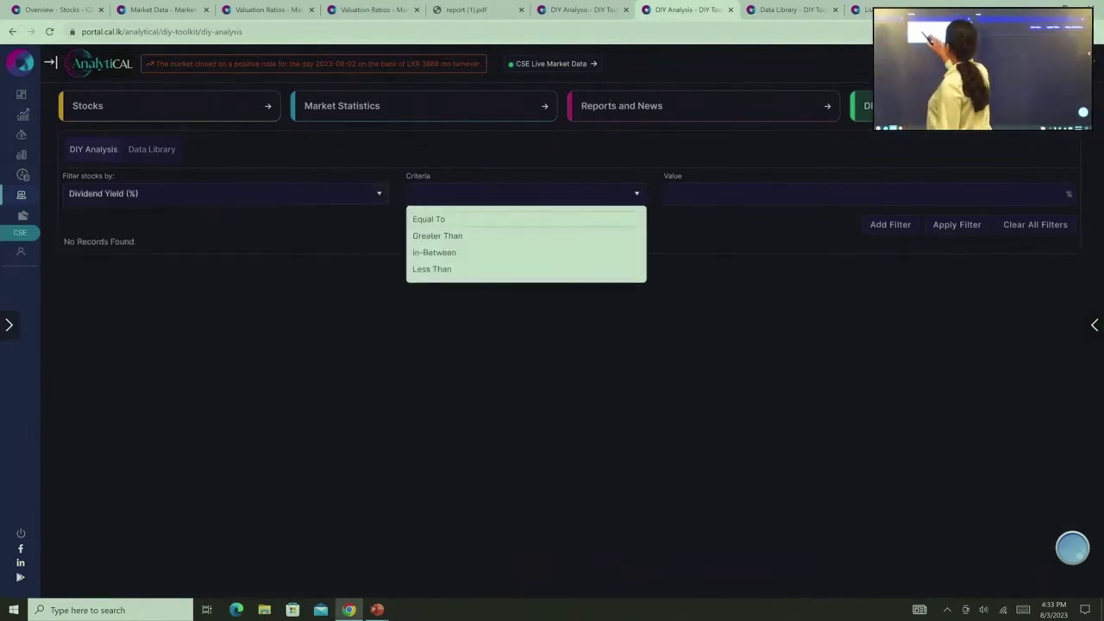
{"action": "left_click", "coordinate": [438, 235]}
{"action": "left_click", "coordinate": [712, 193]}
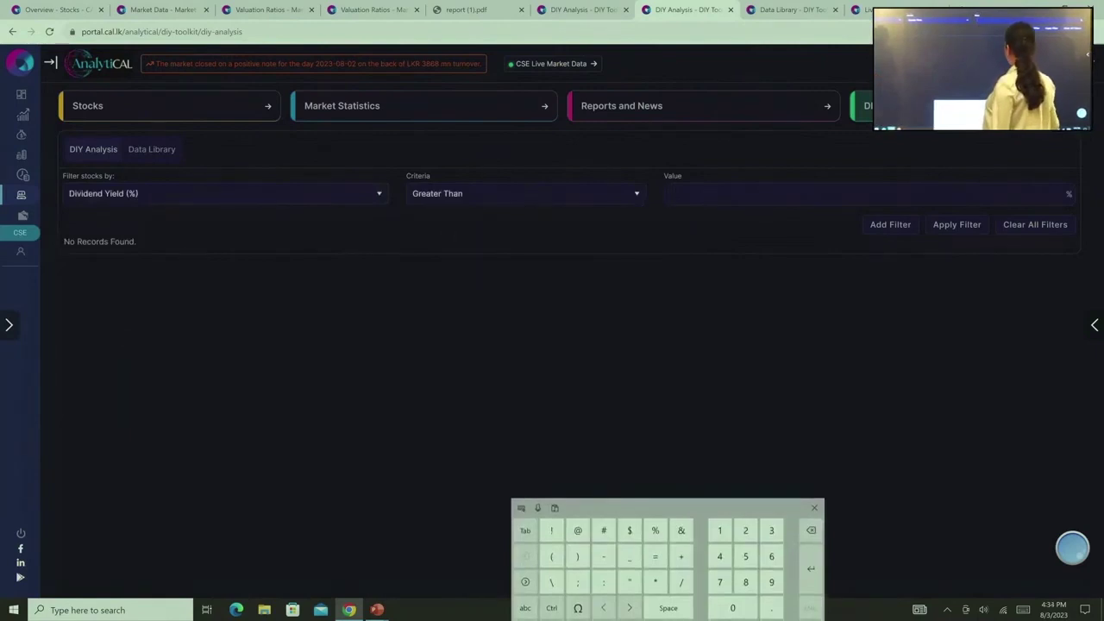
{"action": "type", "text": "6"}
{"action": "key", "text": "Return"}
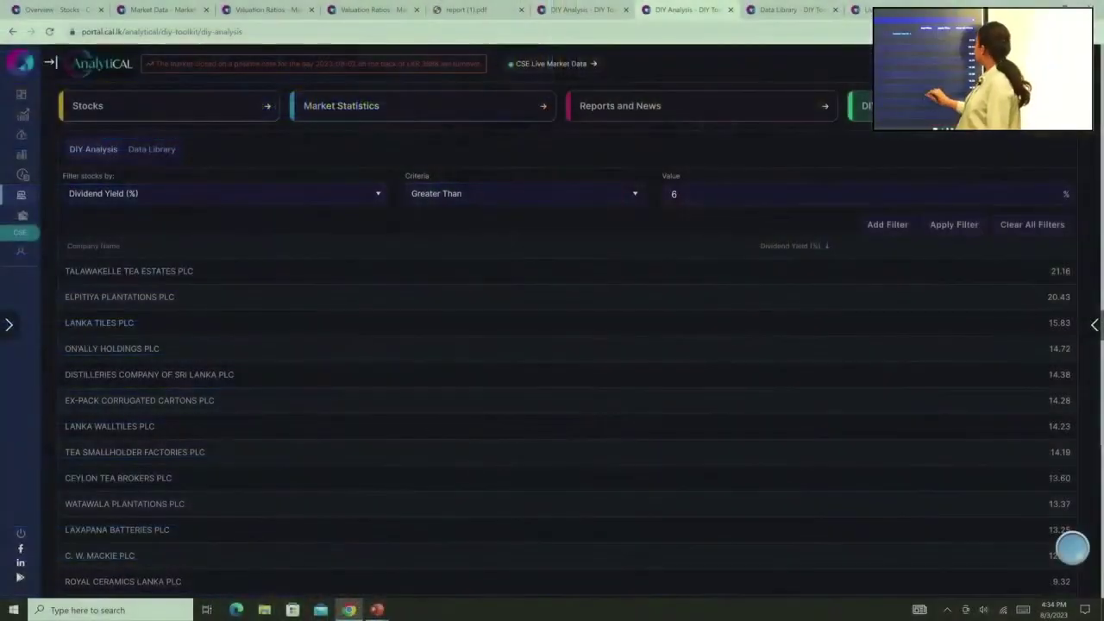
{"action": "scroll", "coordinate": [552, 345], "scroll_direction": "down", "scroll_amount": 2}
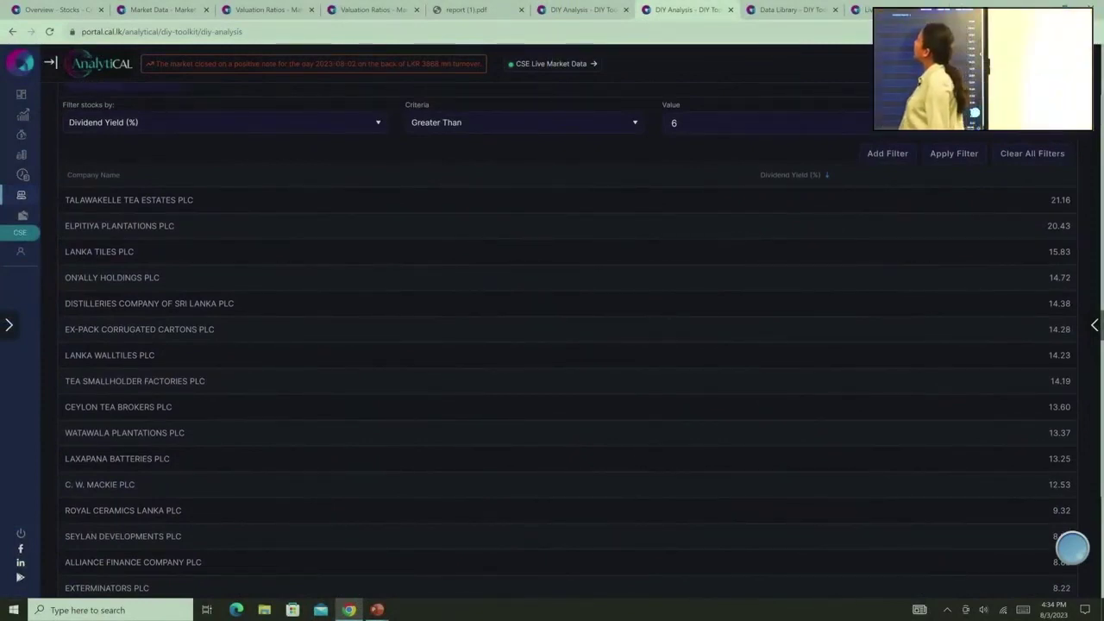
Open the Data Library in the DIY Toolkit and look through the most frequently used data series.
{"action": "scroll", "coordinate": [552, 345], "scroll_direction": "up", "scroll_amount": 2}
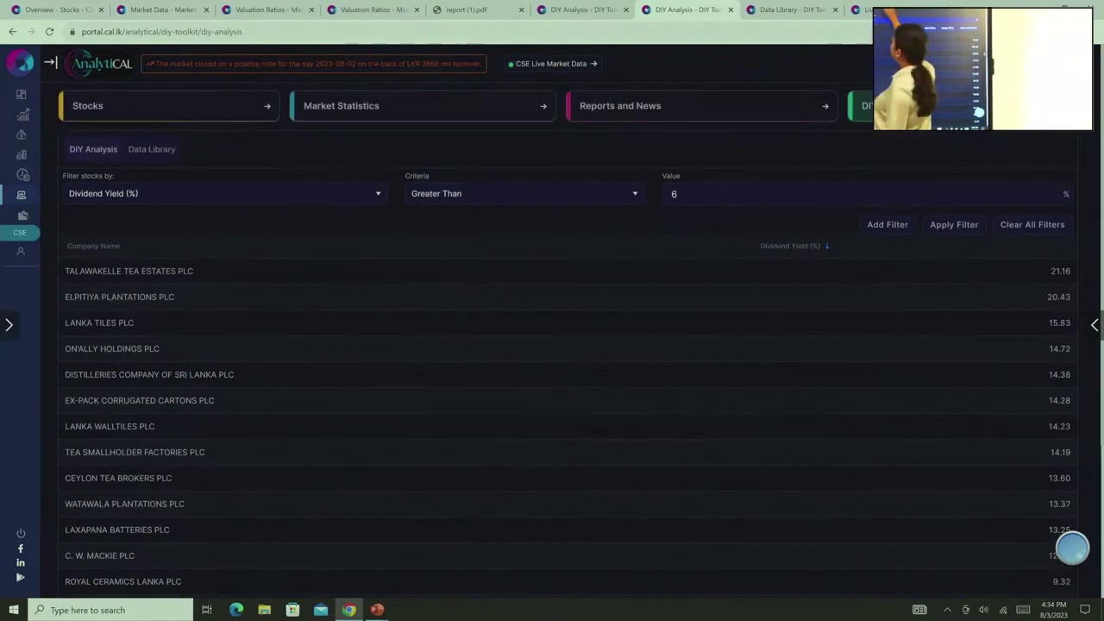
{"action": "left_click", "coordinate": [152, 149]}
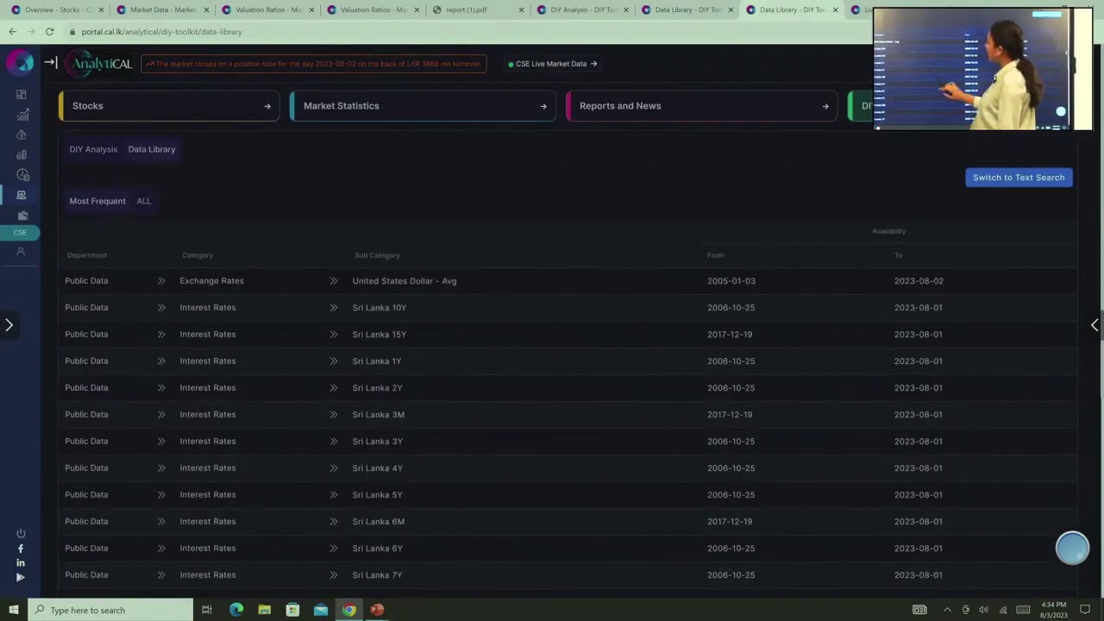
{"action": "scroll", "coordinate": [635, 478], "scroll_direction": "down", "scroll_amount": 3}
{"action": "scroll", "coordinate": [635, 388], "scroll_direction": "up", "scroll_amount": 3}
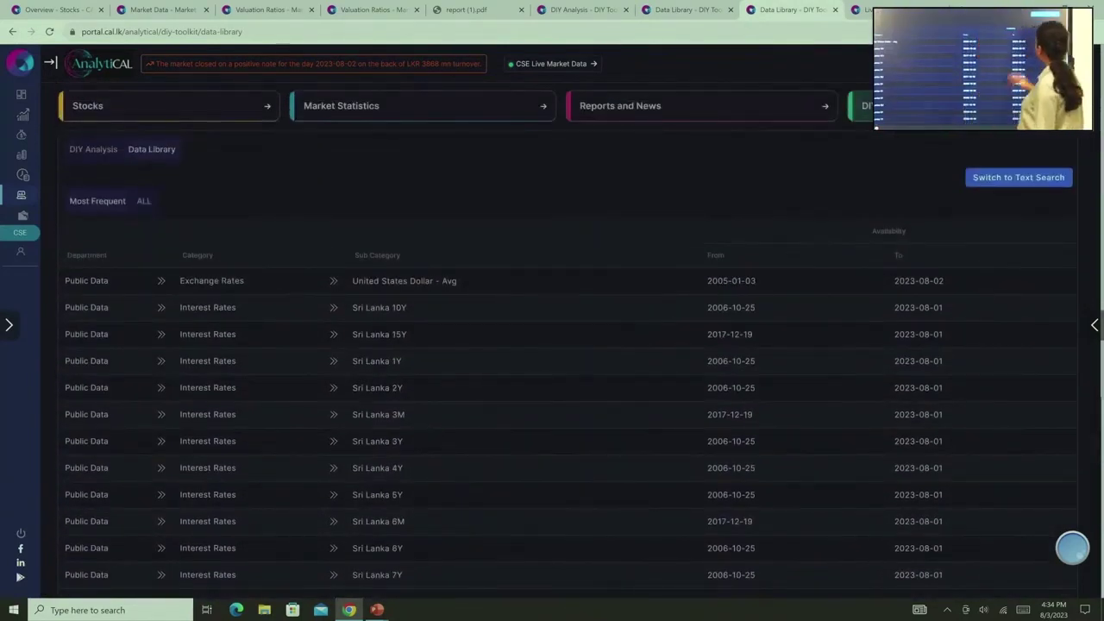
Switch the Data Library to all data and chart Brent Oil from the Commodities category.
{"action": "left_click", "coordinate": [143, 201]}
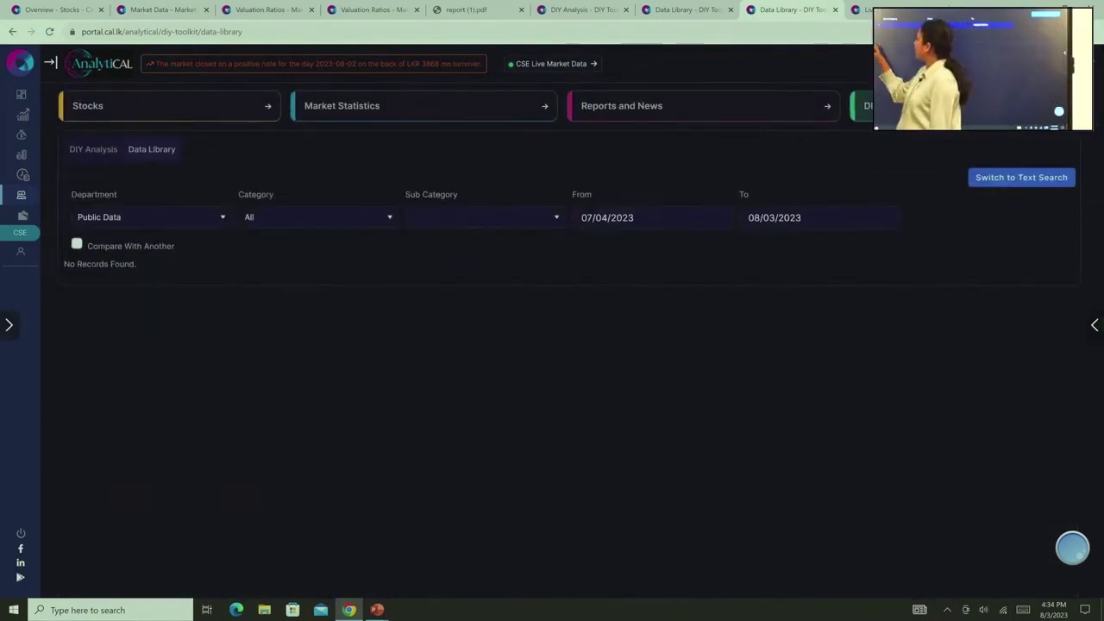
{"action": "left_click", "coordinate": [389, 216]}
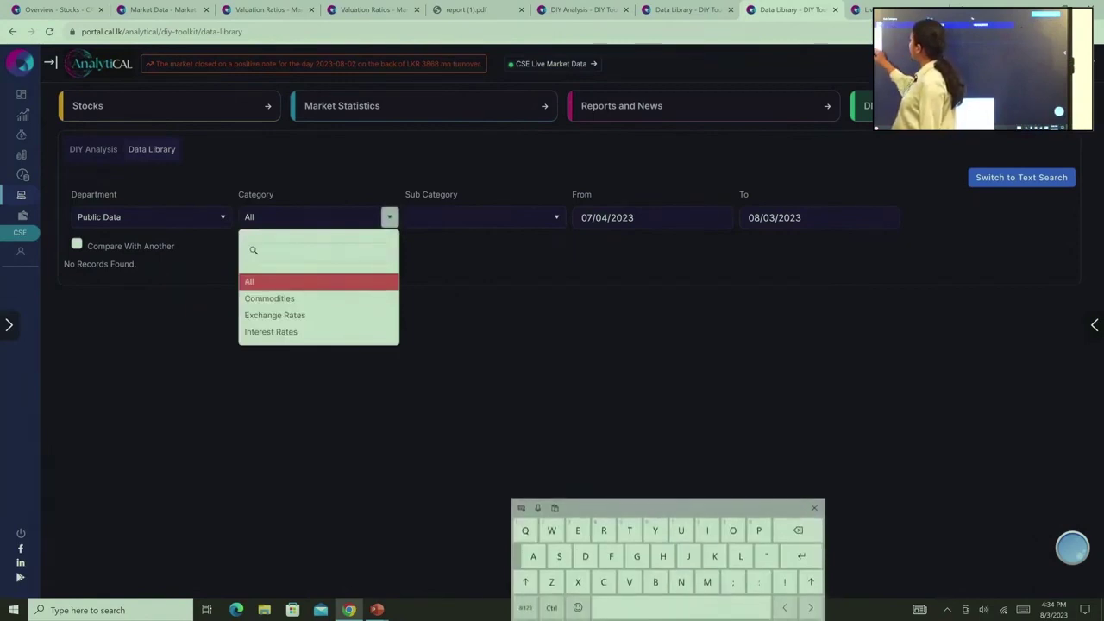
{"action": "left_click", "coordinate": [269, 298]}
{"action": "left_click", "coordinate": [444, 218]}
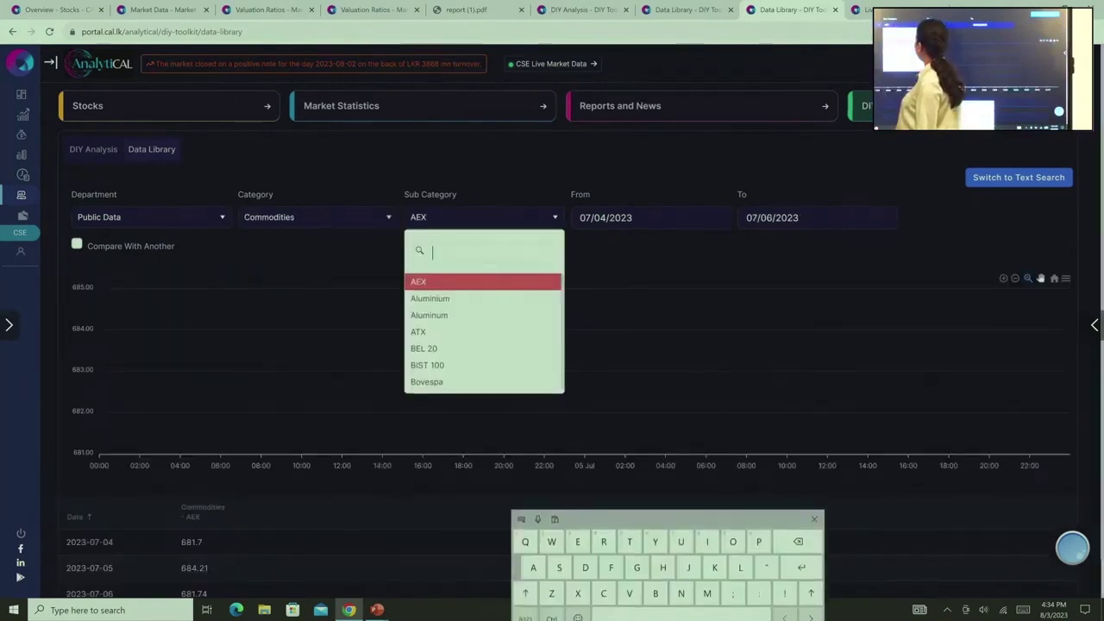
{"action": "type", "text": "Bre"}
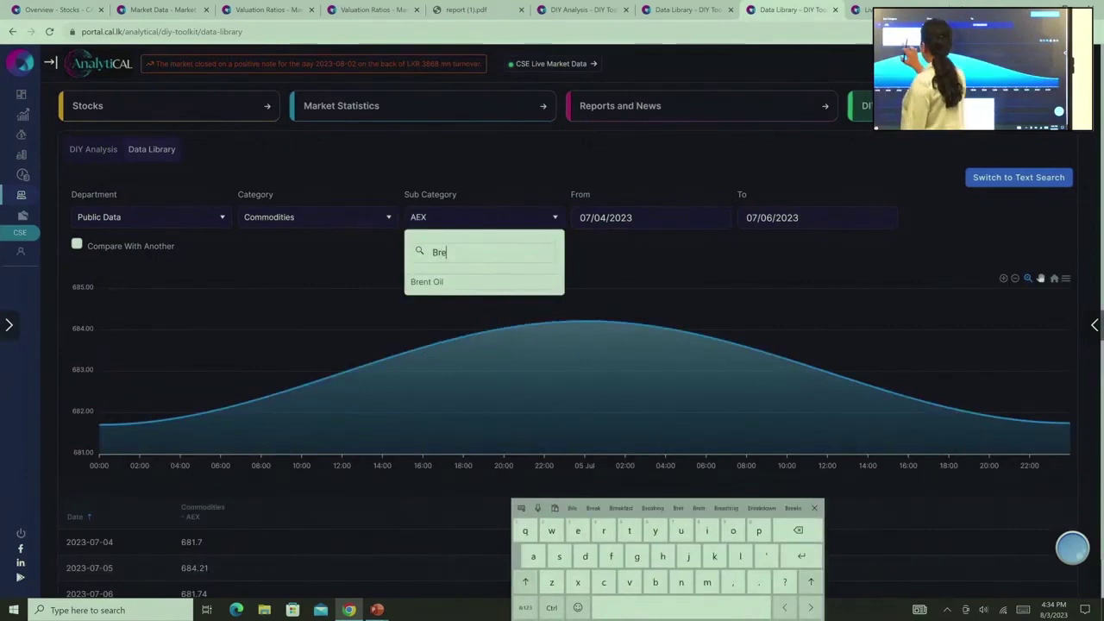
{"action": "left_click", "coordinate": [468, 282]}
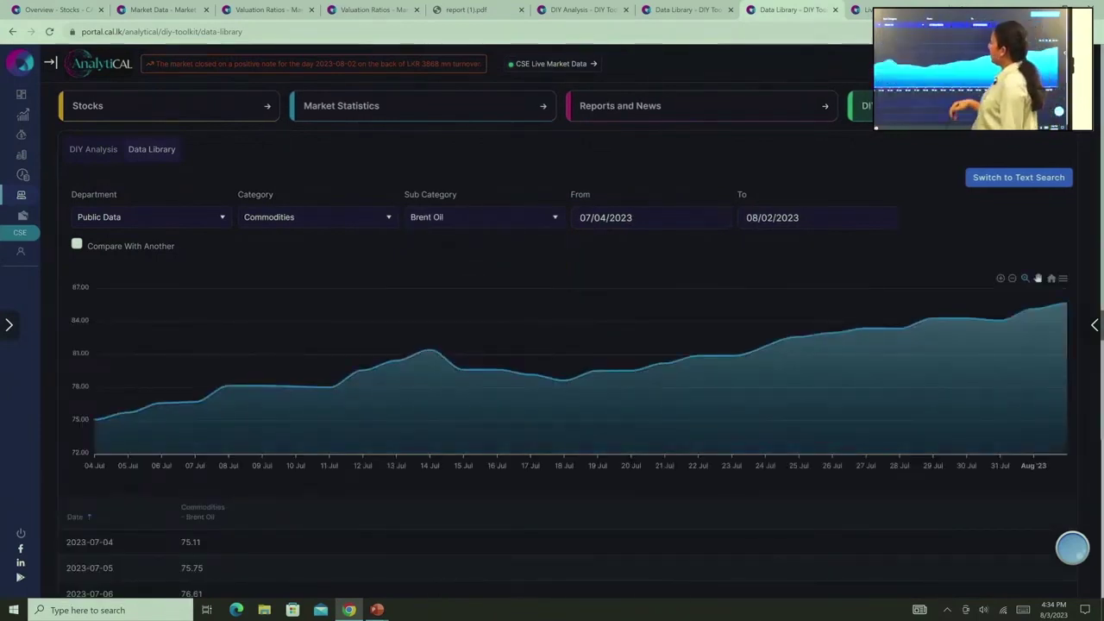
Compare the Brent Oil series with Crude Oil WTI from the Commodities category.
{"action": "left_click", "coordinate": [76, 245]}
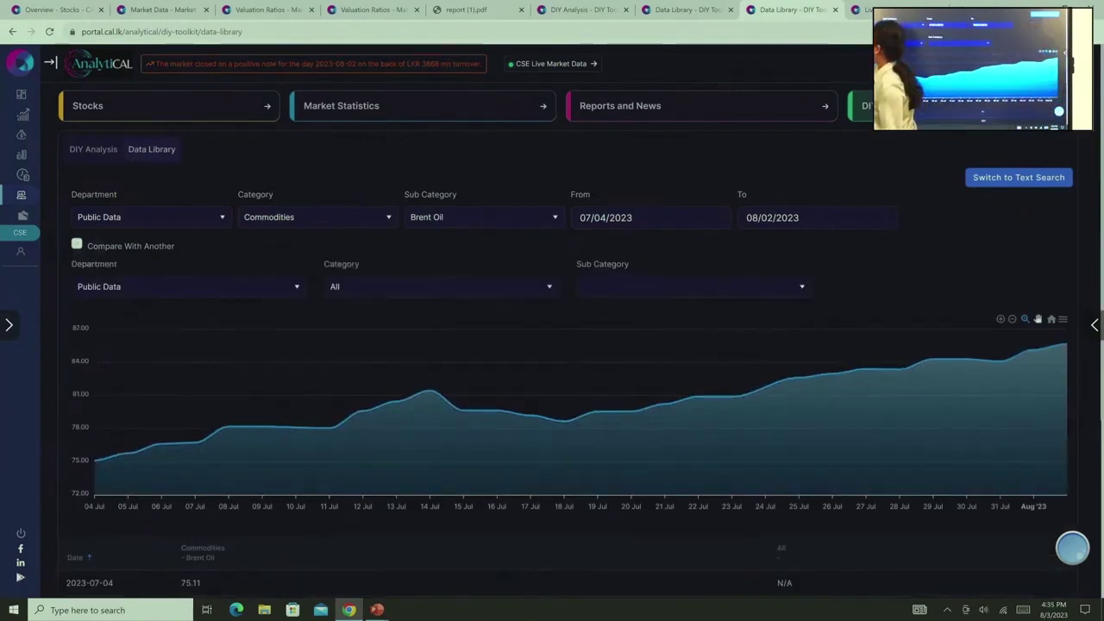
{"action": "left_click", "coordinate": [440, 286]}
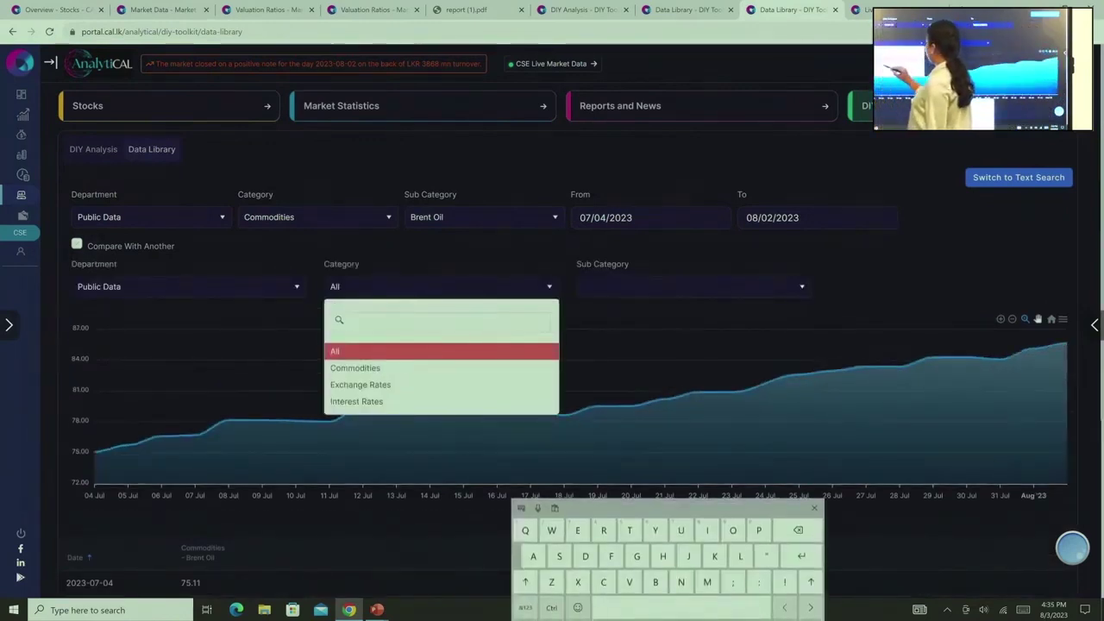
{"action": "left_click", "coordinate": [355, 369]}
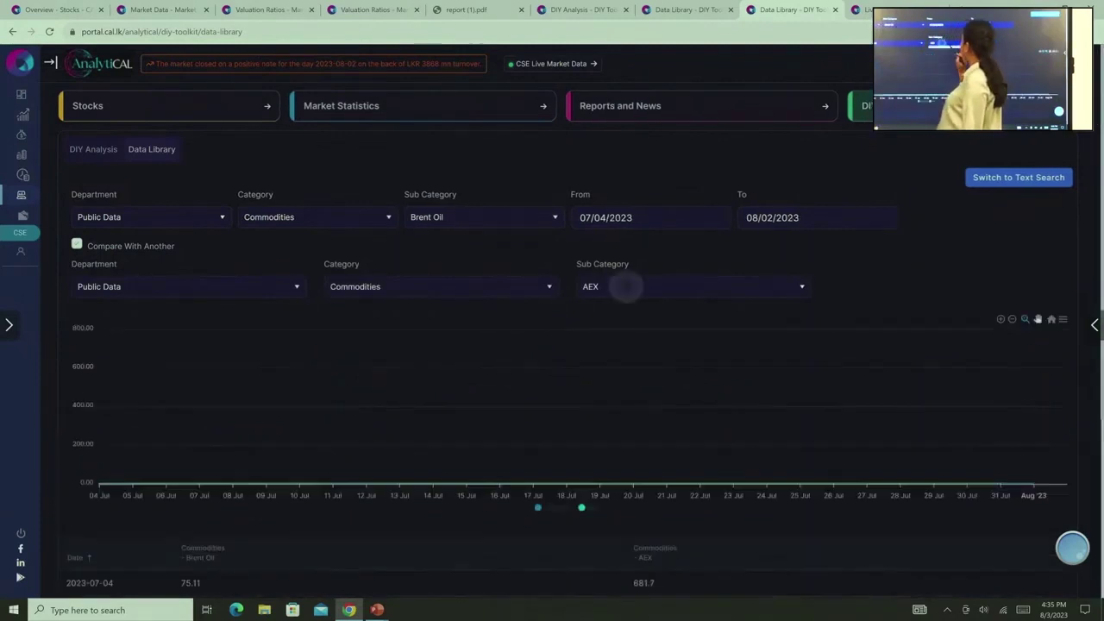
{"action": "left_click", "coordinate": [626, 286]}
{"action": "type", "text": "W"}
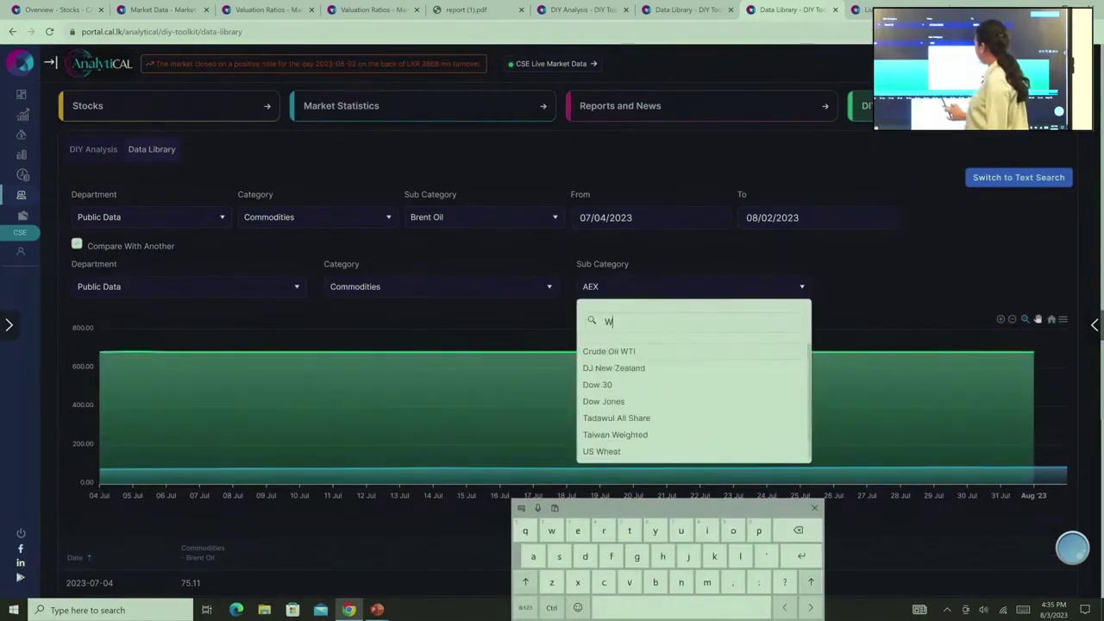
{"action": "type", "text": "ti"}
{"action": "left_click", "coordinate": [609, 351]}
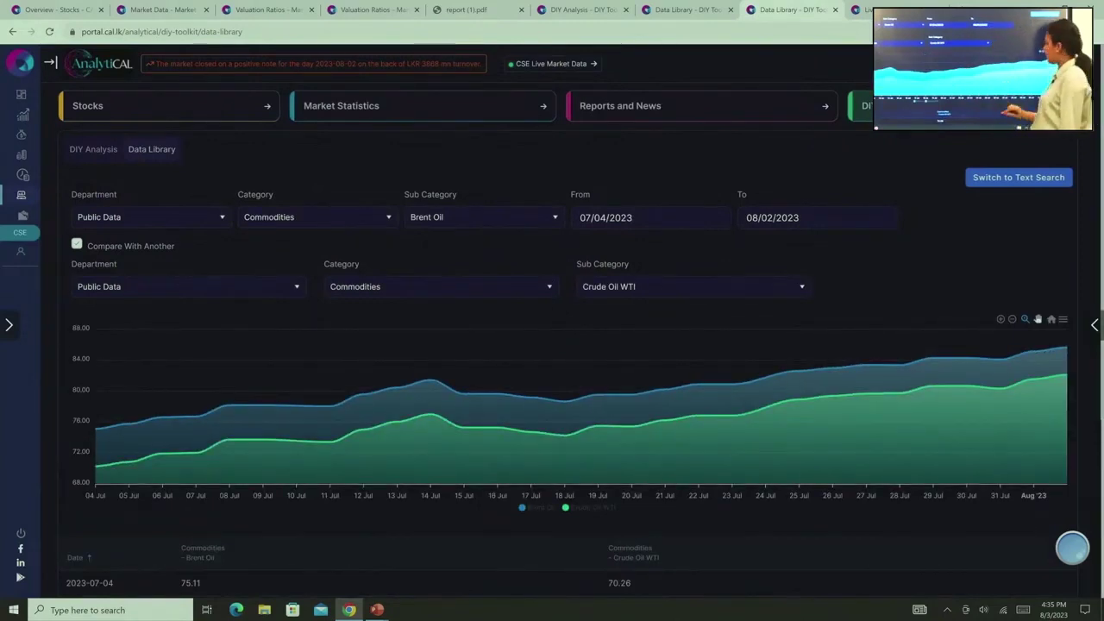
Examine the Brent Oil and Crude Oil WTI chart and daily values, and browse the other commodity sub categories.
{"action": "scroll", "coordinate": [570, 345], "scroll_direction": "down", "scroll_amount": 3}
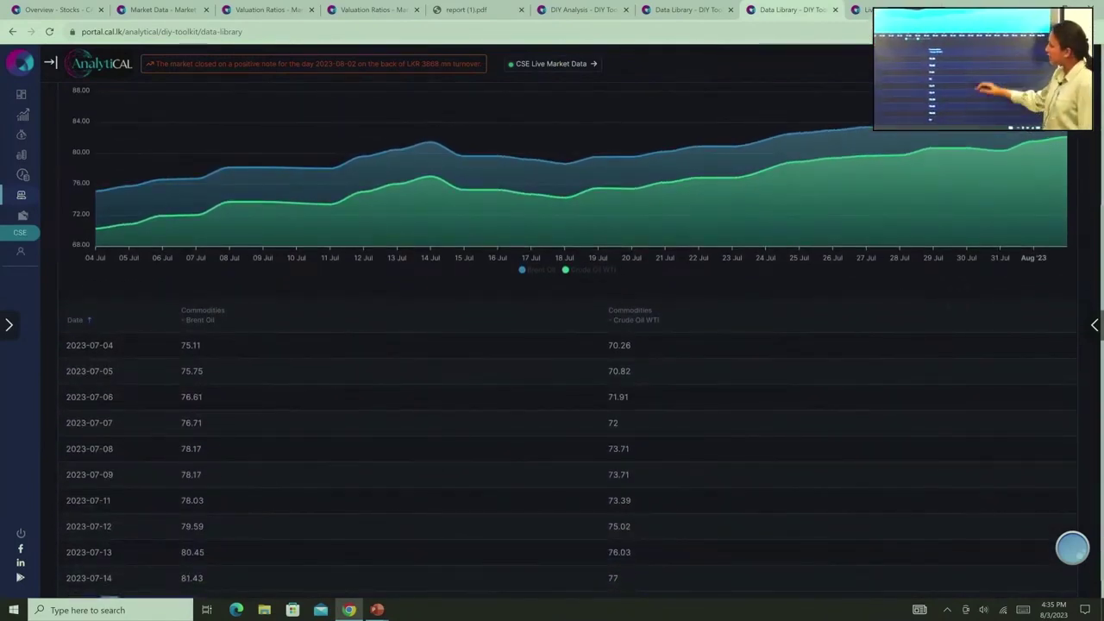
{"action": "scroll", "coordinate": [569, 345], "scroll_direction": "down", "scroll_amount": 1}
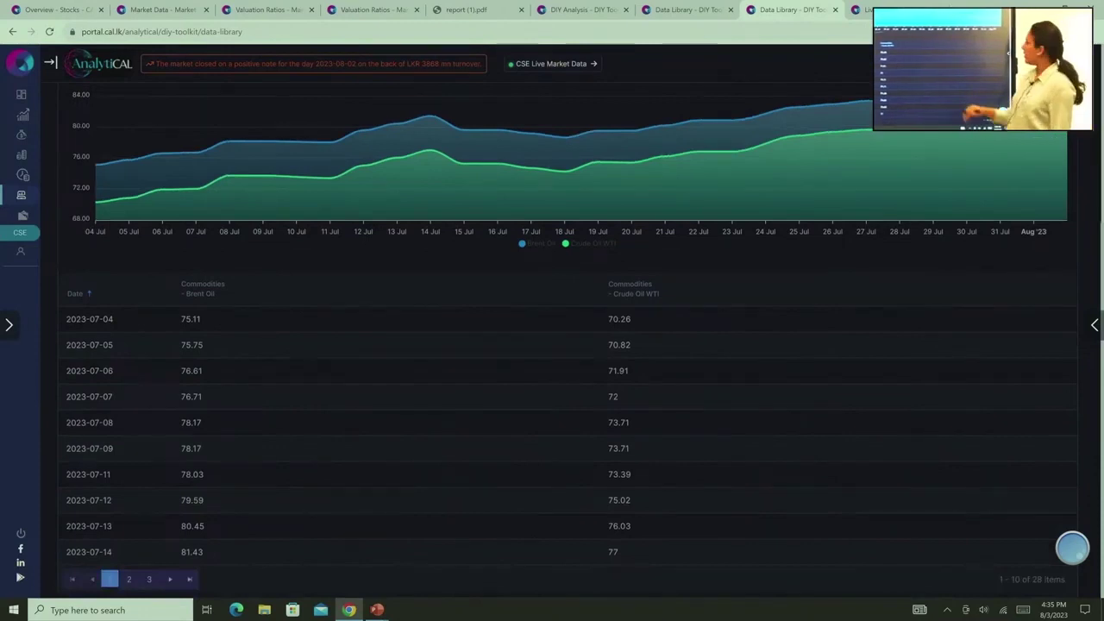
{"action": "scroll", "coordinate": [569, 345], "scroll_direction": "up", "scroll_amount": 1}
{"action": "scroll", "coordinate": [570, 345], "scroll_direction": "up", "scroll_amount": 2}
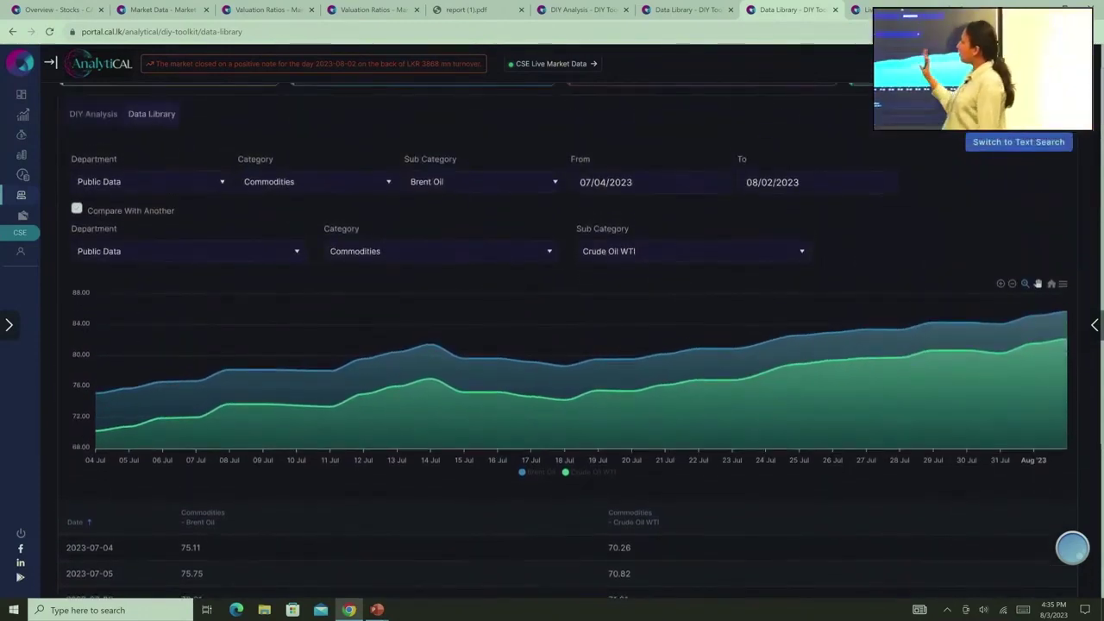
{"action": "scroll", "coordinate": [569, 345], "scroll_direction": "up", "scroll_amount": 1}
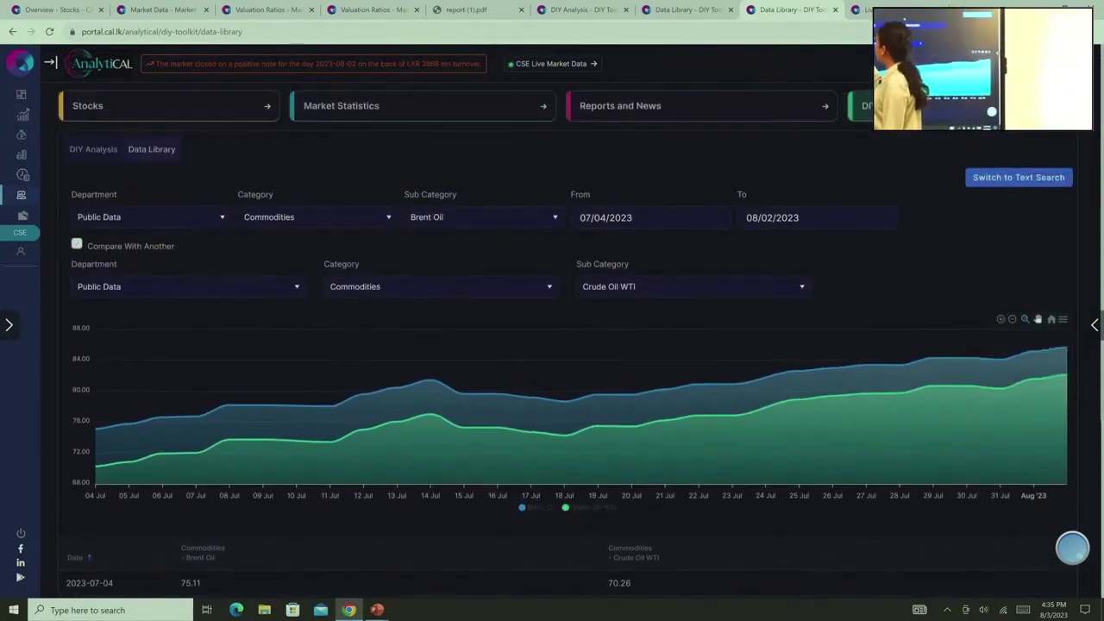
{"action": "left_click", "coordinate": [555, 216]}
{"action": "scroll", "coordinate": [483, 328], "scroll_direction": "down", "scroll_amount": 3}
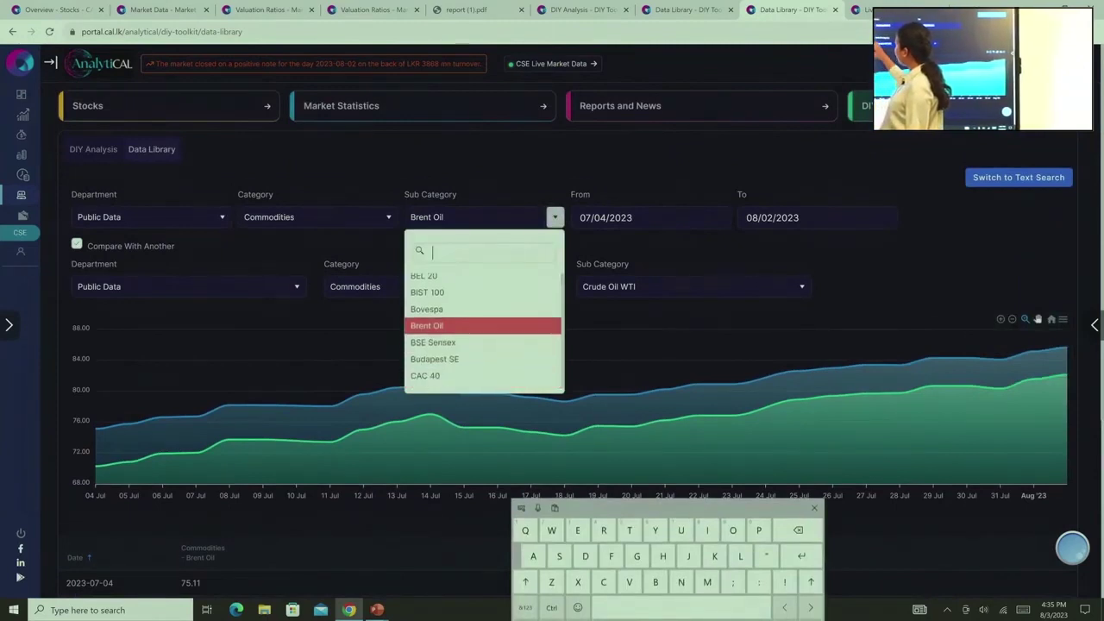
{"action": "scroll", "coordinate": [483, 327], "scroll_direction": "down", "scroll_amount": 2}
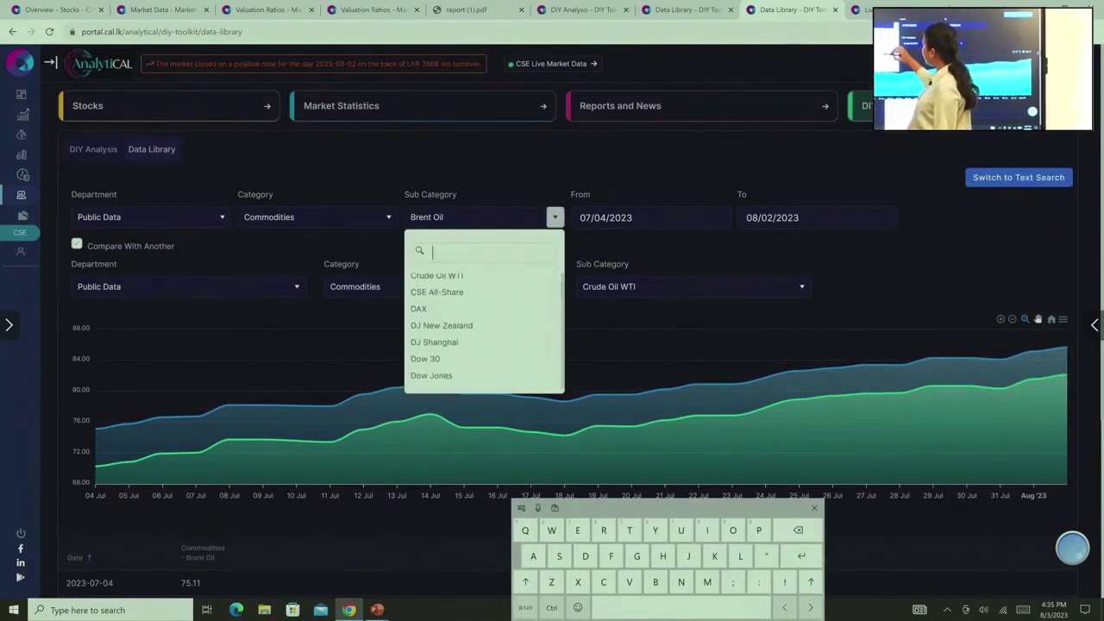
{"action": "scroll", "coordinate": [483, 327], "scroll_direction": "down", "scroll_amount": 2}
{"action": "scroll", "coordinate": [483, 328], "scroll_direction": "down", "scroll_amount": 2}
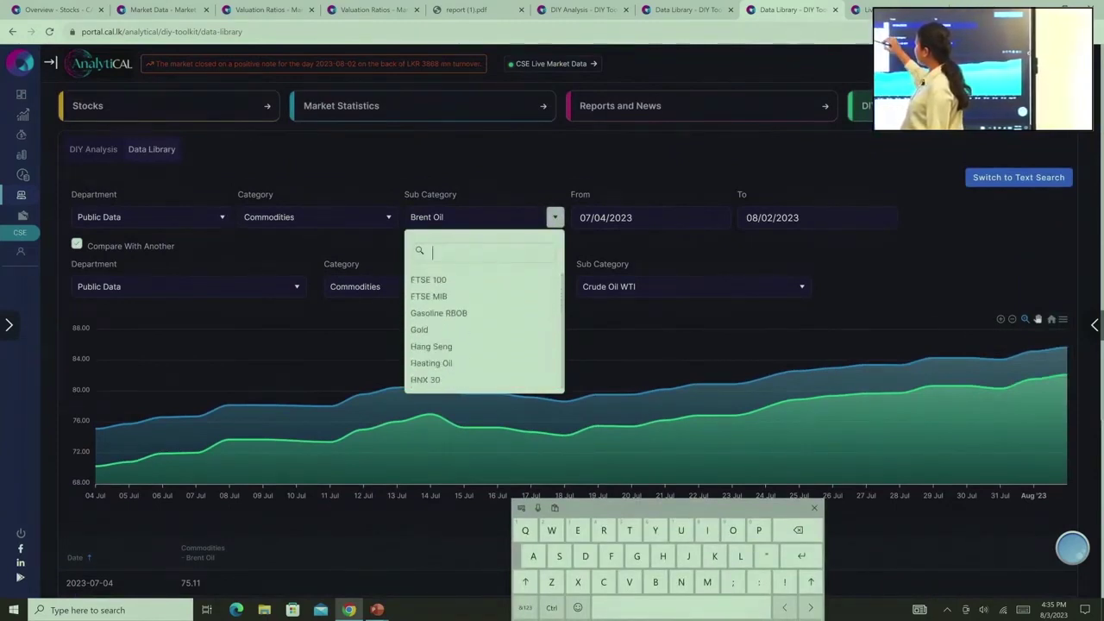
Change the first data series to British Pound - Avg in the Exchange Rates category.
{"action": "left_click", "coordinate": [318, 217]}
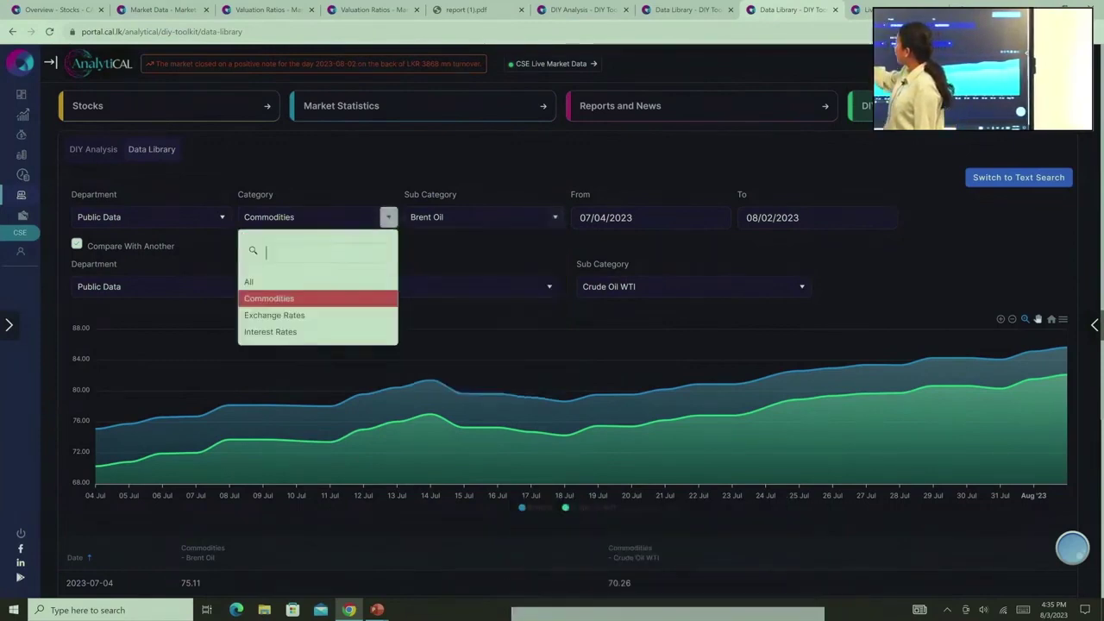
{"action": "left_click", "coordinate": [300, 315]}
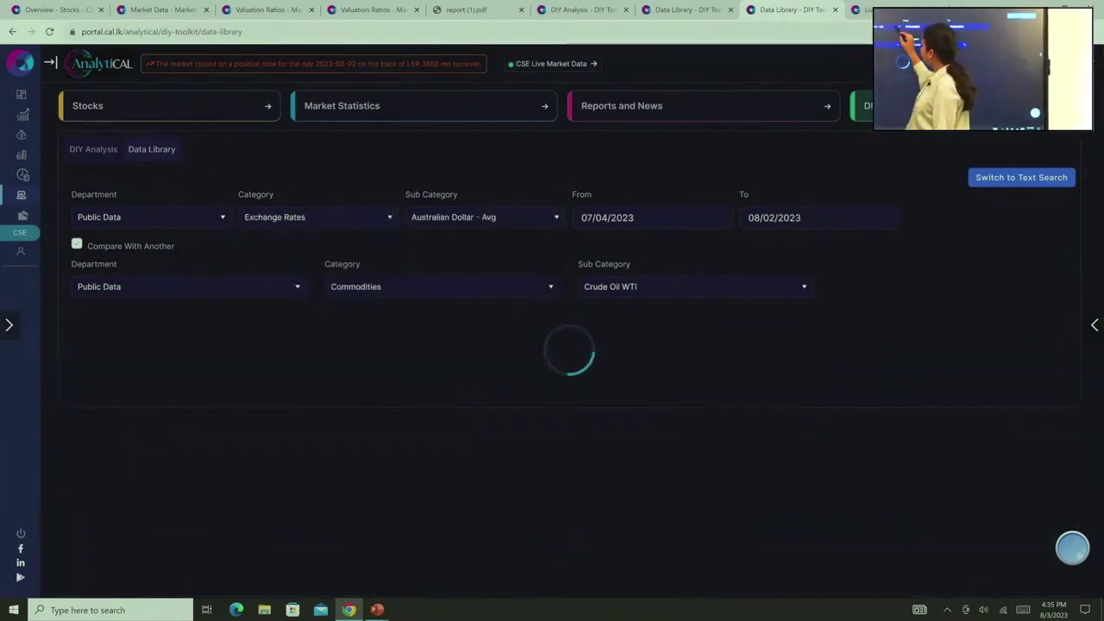
{"action": "left_click", "coordinate": [483, 217]}
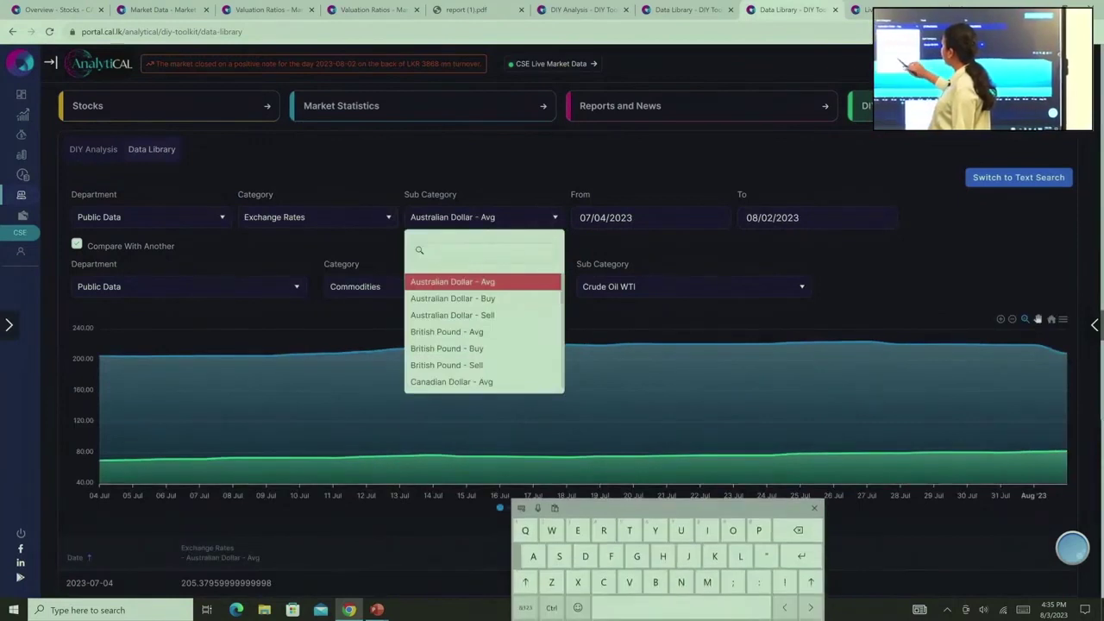
{"action": "left_click", "coordinate": [447, 332]}
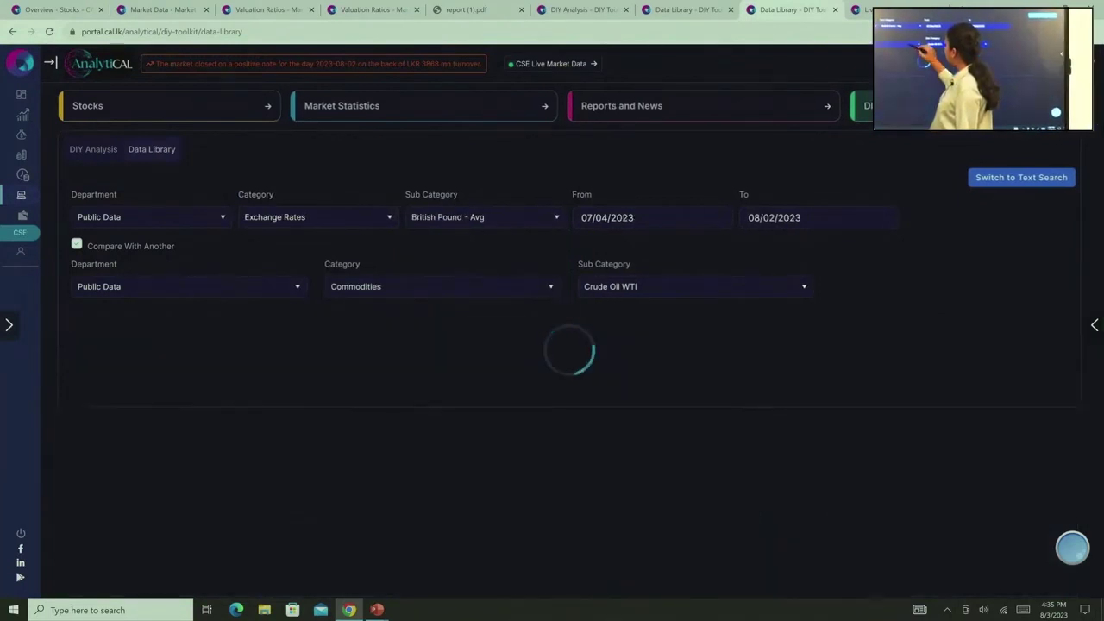
Set the comparison series to Euro - Avg in Exchange Rates and look over the resulting chart and table.
{"action": "left_click", "coordinate": [439, 286]}
{"action": "left_click", "coordinate": [359, 385]}
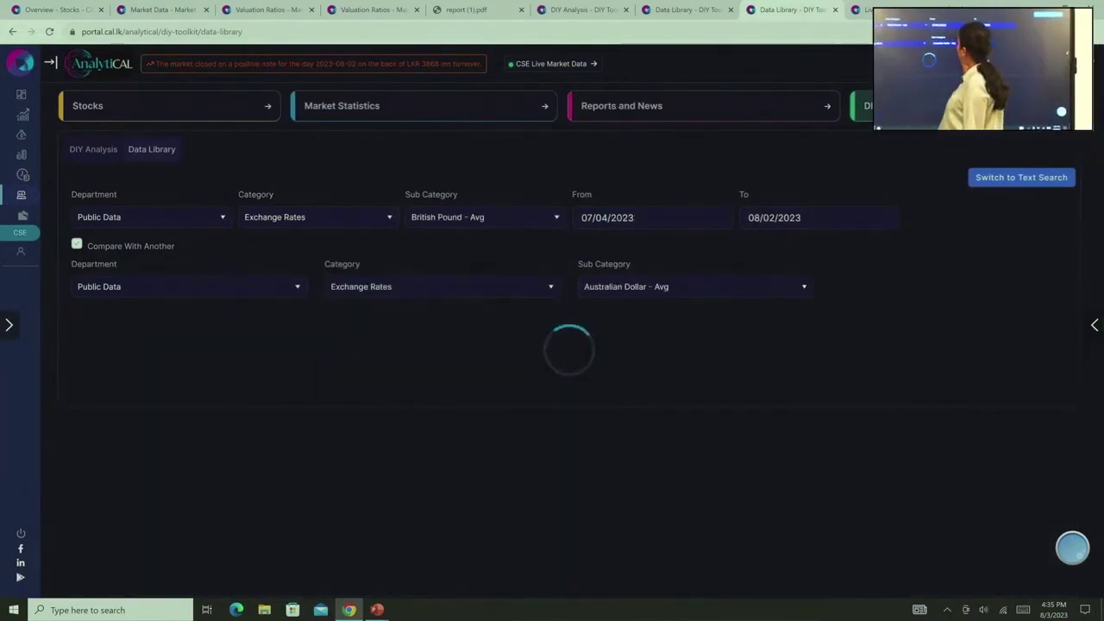
{"action": "left_click", "coordinate": [690, 286]}
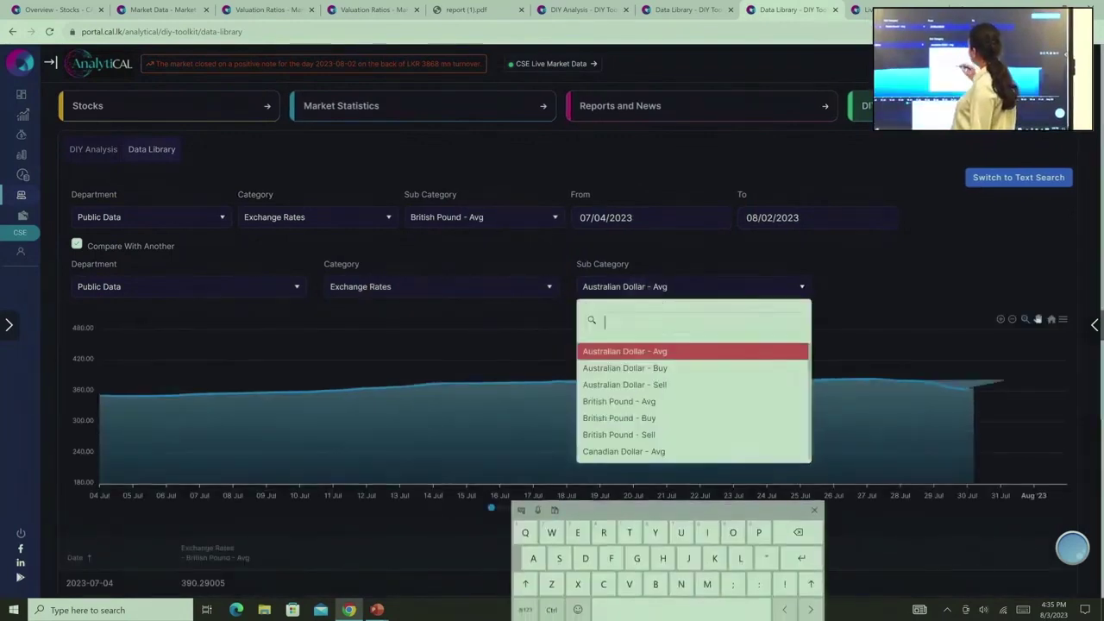
{"action": "scroll", "coordinate": [638, 402], "scroll_direction": "down", "scroll_amount": 1}
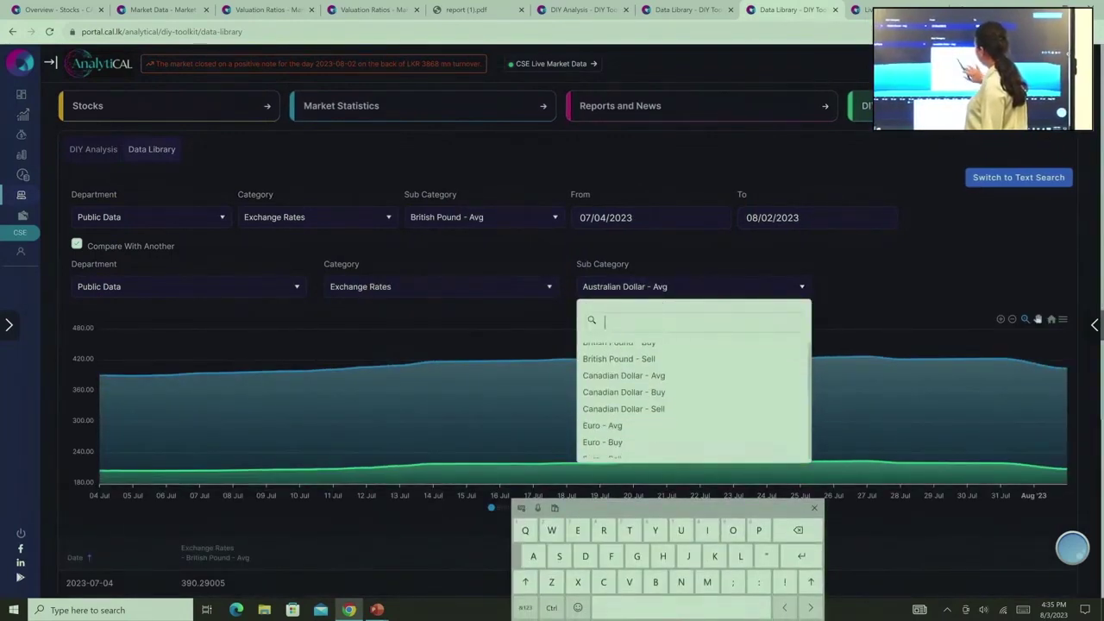
{"action": "left_click", "coordinate": [619, 402]}
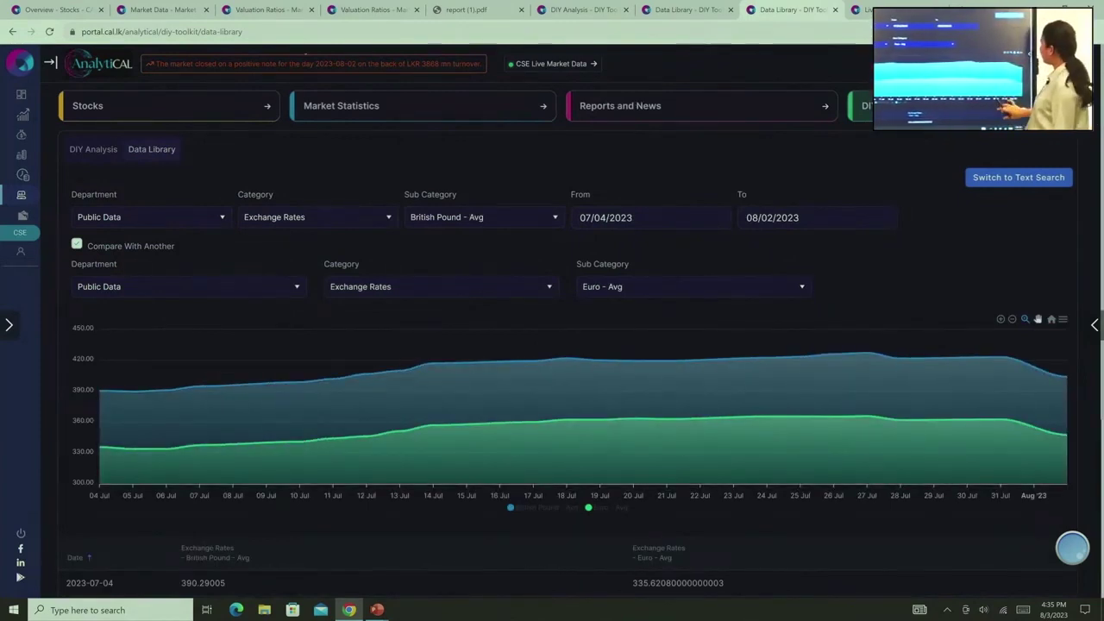
{"action": "scroll", "coordinate": [552, 345], "scroll_direction": "down", "scroll_amount": 3}
{"action": "scroll", "coordinate": [552, 345], "scroll_direction": "up", "scroll_amount": 2}
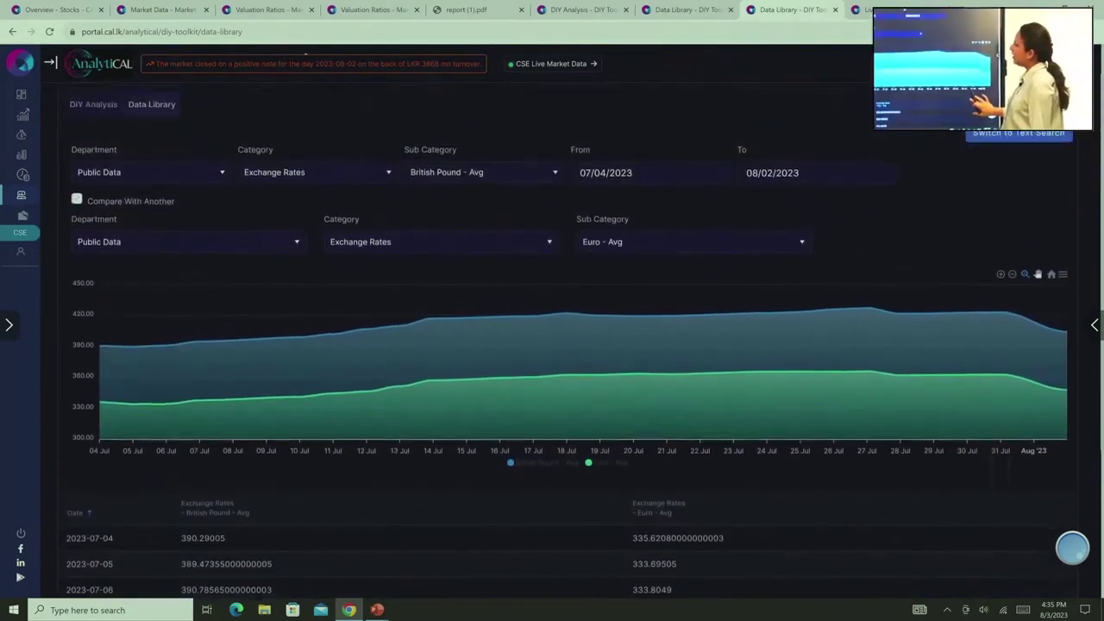
{"action": "scroll", "coordinate": [552, 345], "scroll_direction": "up", "scroll_amount": 1}
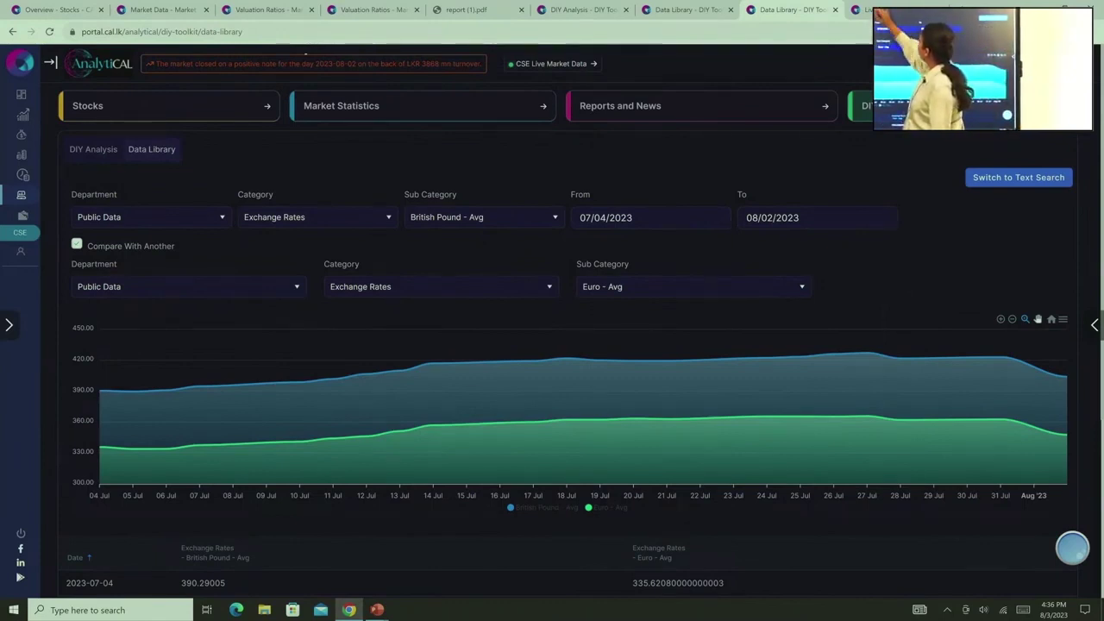
View the CSE Live Market Data with its expanded Top Turnover table, and return to the stock overview page.
{"action": "left_click", "coordinate": [552, 63]}
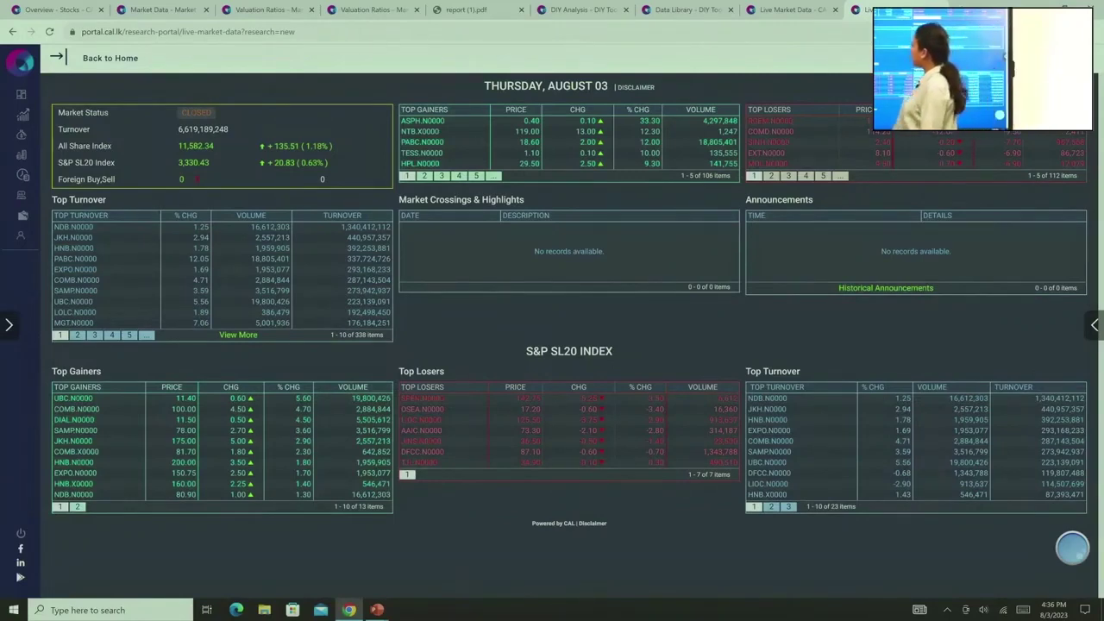
{"action": "left_click", "coordinate": [238, 335]}
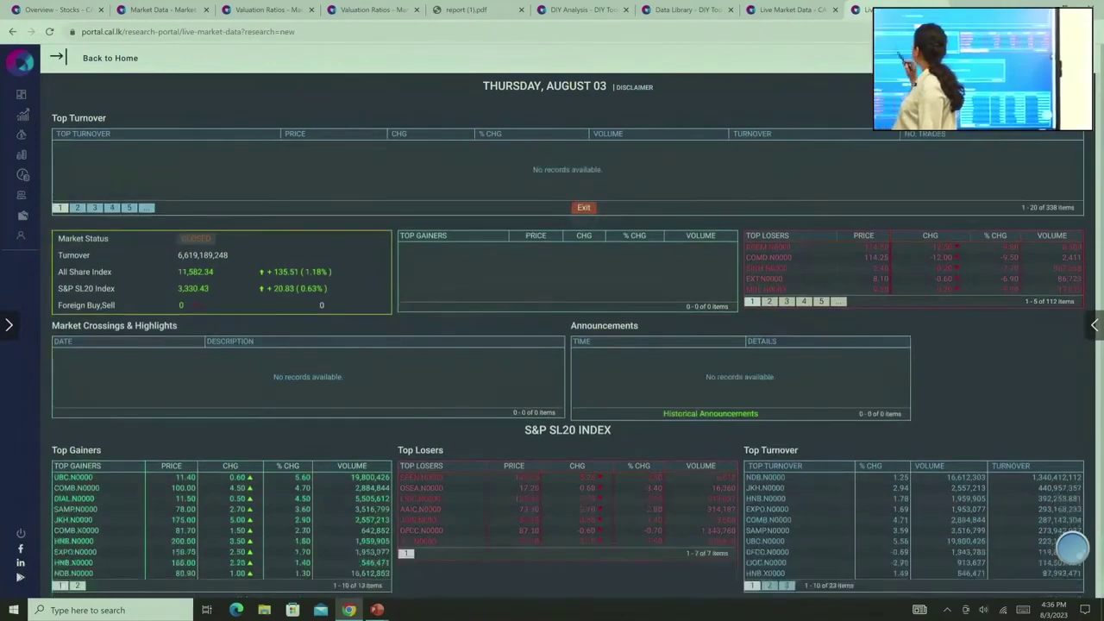
{"action": "left_click", "coordinate": [584, 208]}
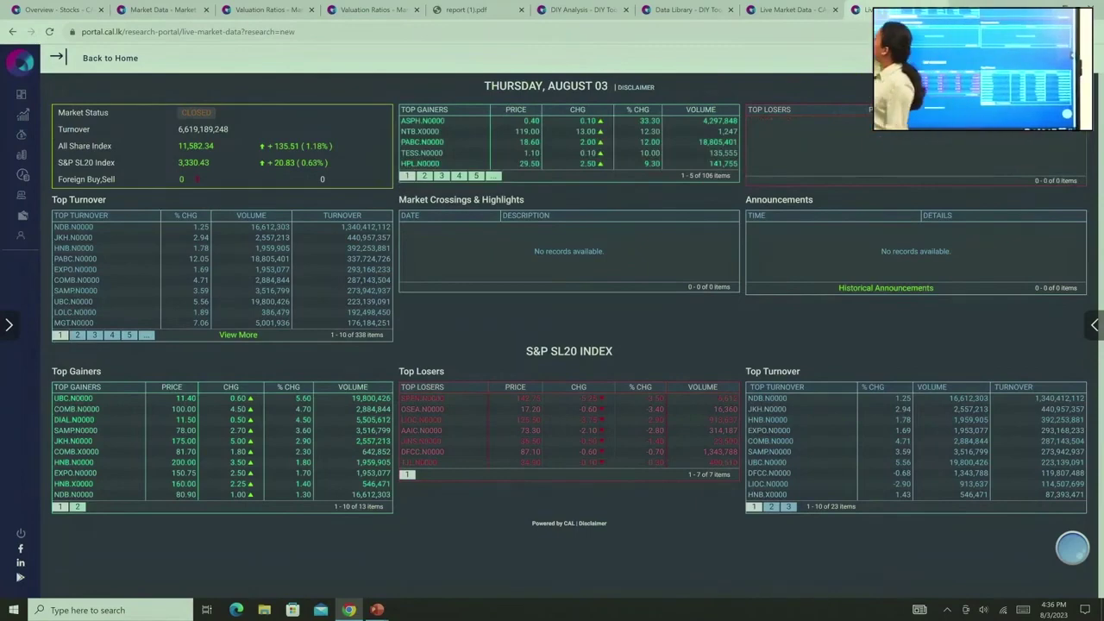
{"action": "key", "text": "ctrl+1"}
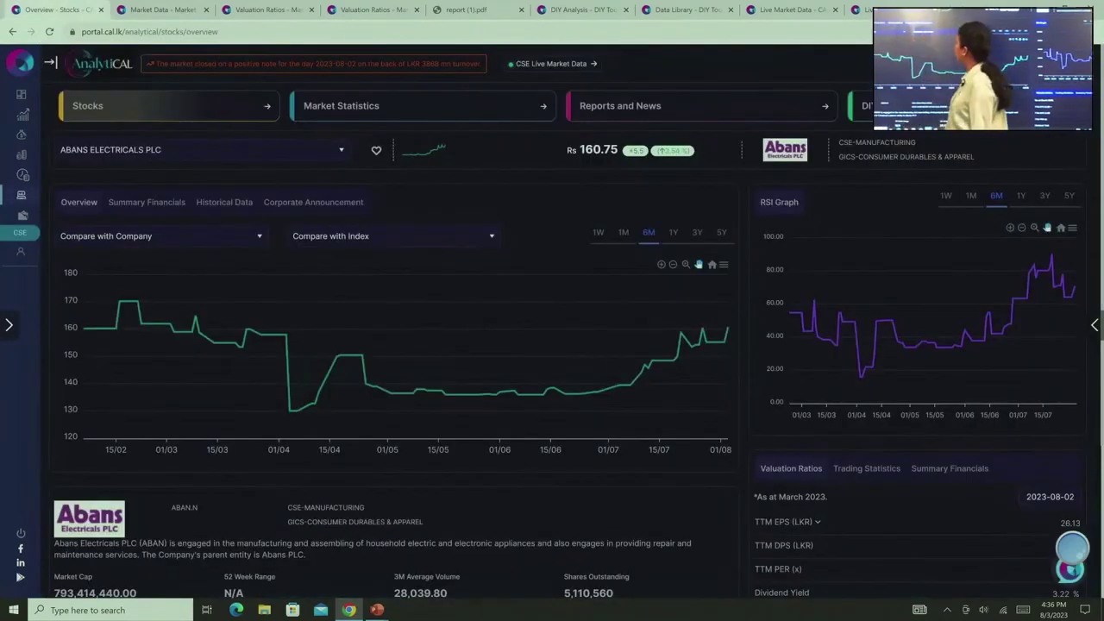